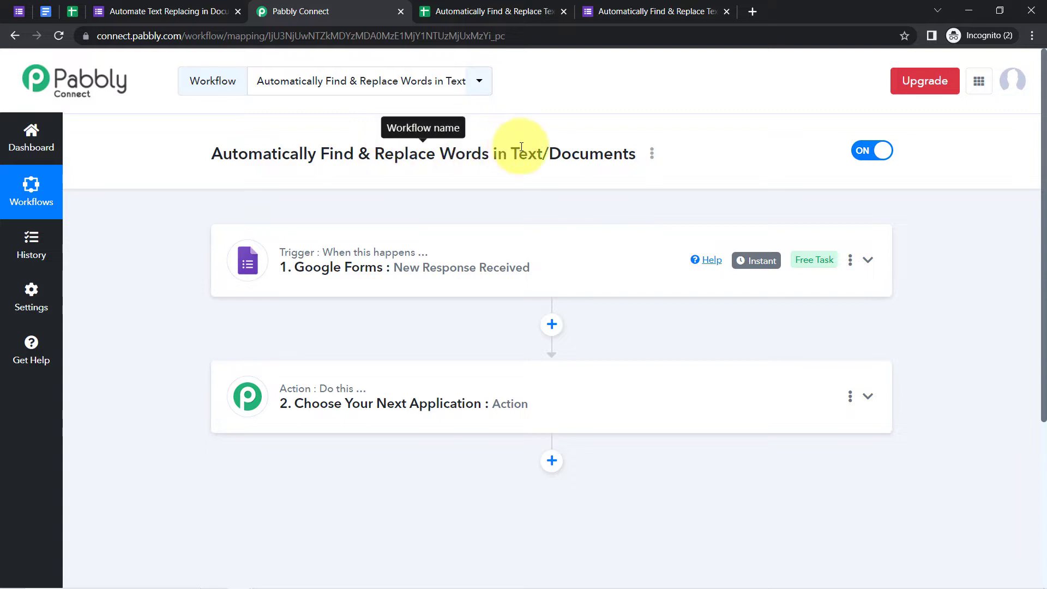
# - Review the workflow name and the find and replace questions in the Automate Text Replacing in Document form
pyautogui.moveTo(515, 151); pyautogui.dragTo(596, 151)
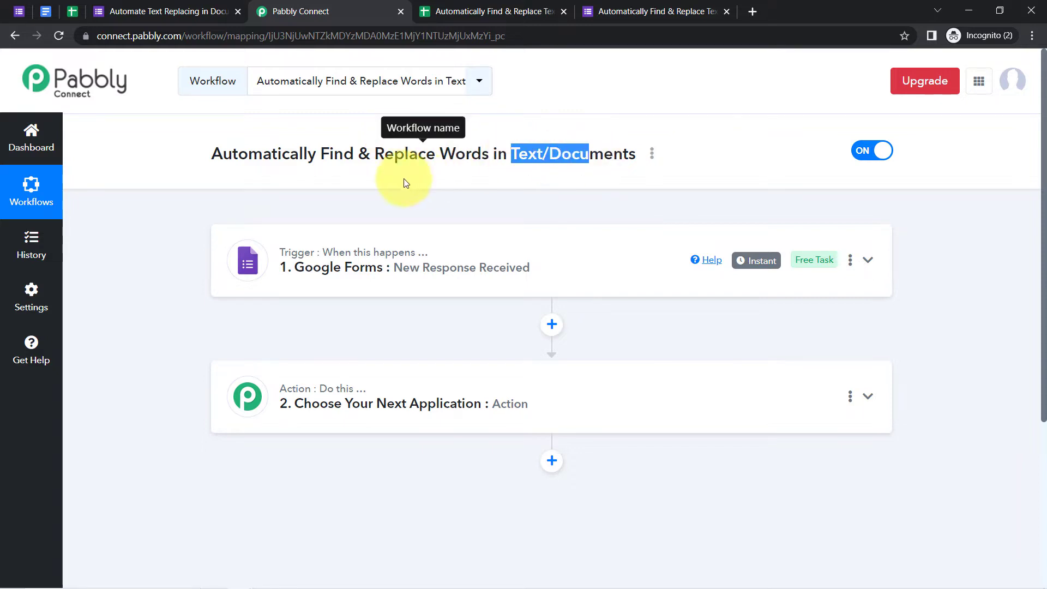
pyautogui.click(332, 155)
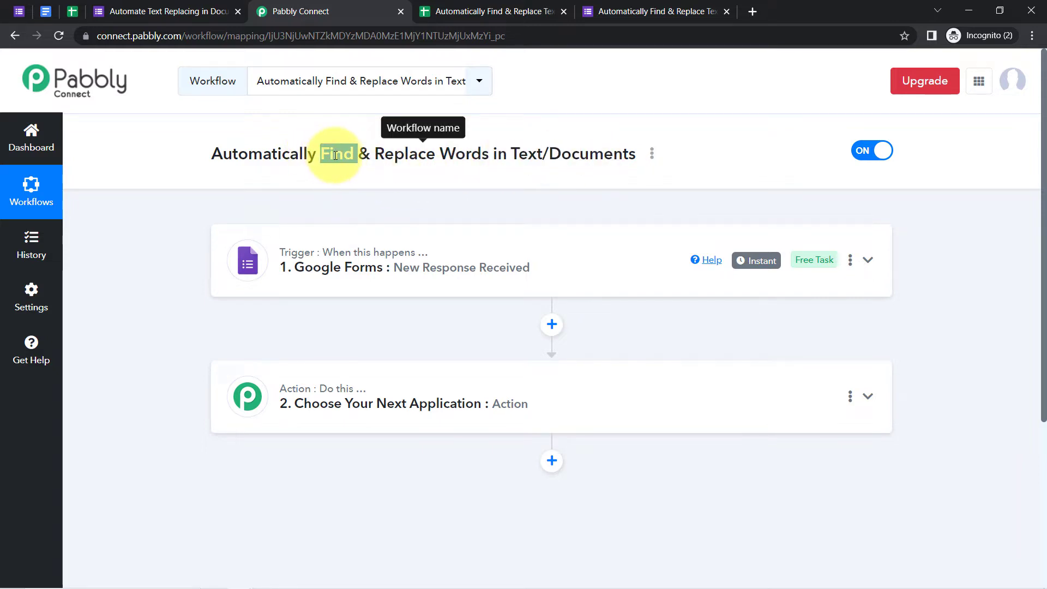
pyautogui.doubleClick(401, 155)
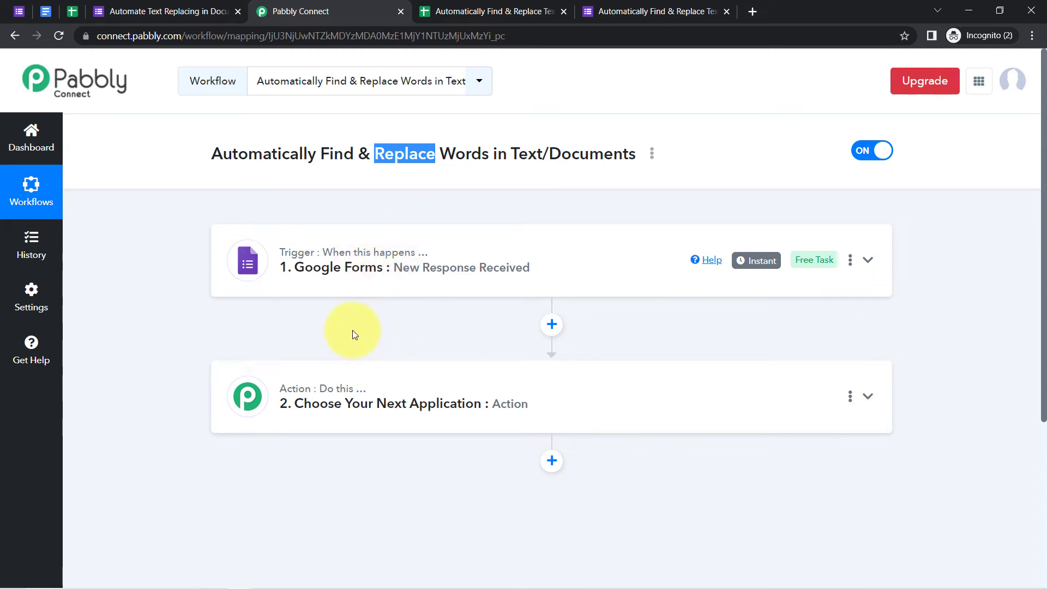
pyautogui.click(169, 7)
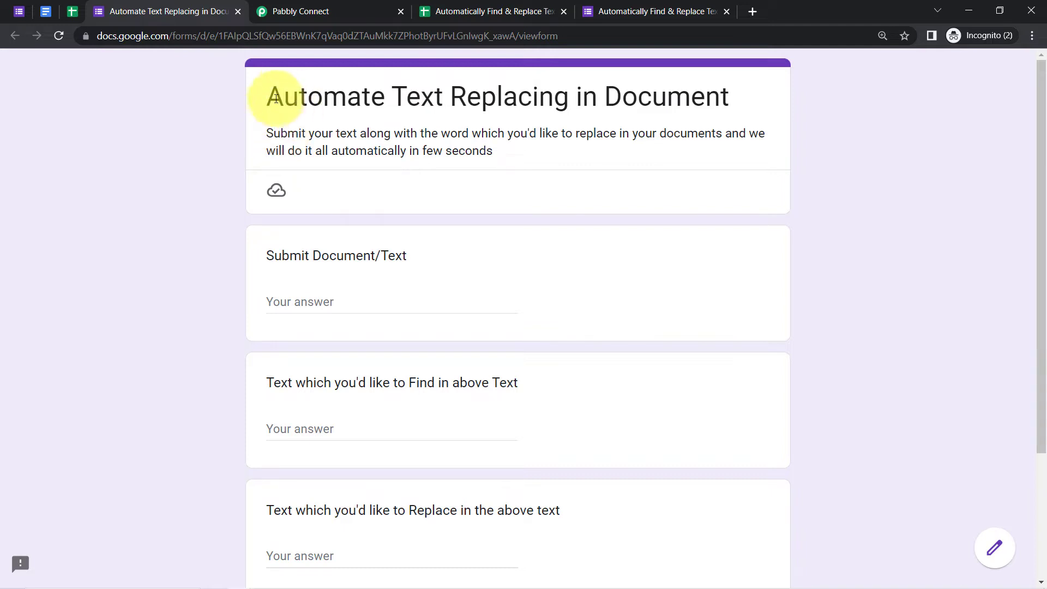
pyautogui.moveTo(272, 97); pyautogui.dragTo(663, 102)
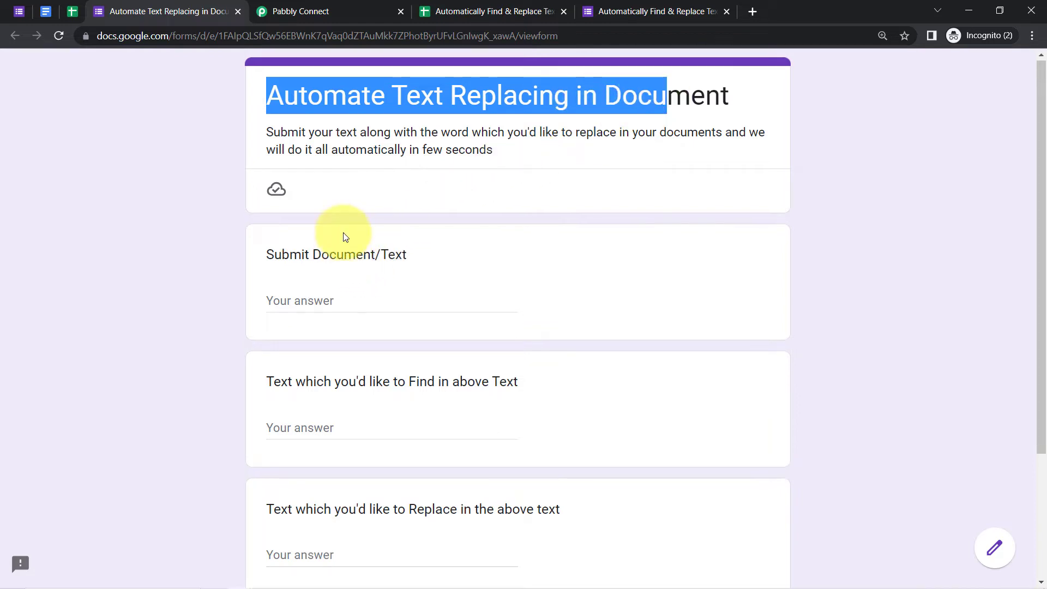
pyautogui.scroll(-2, 352, 164)
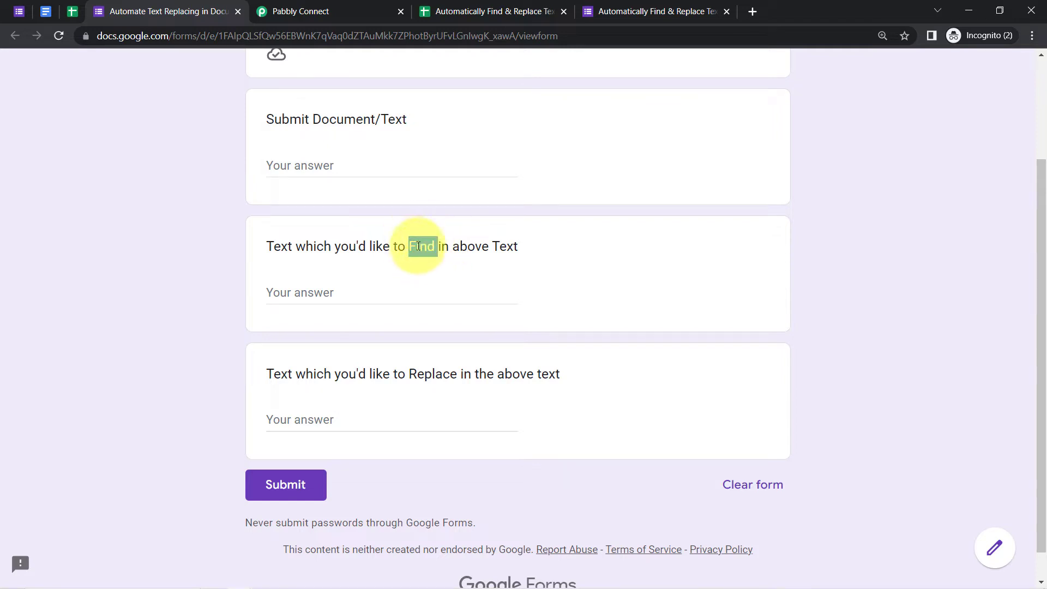
pyautogui.doubleClick(422, 374)
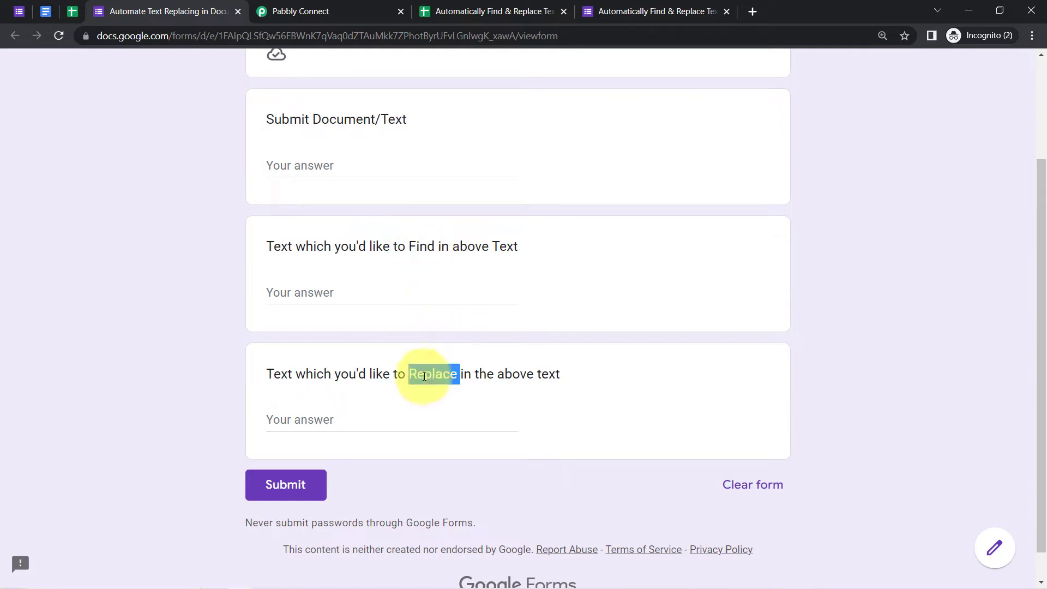
# - Examine the form's response spreadsheet, covering the submission columns A to D and the New Converted Text column
pyautogui.click(70, 10)
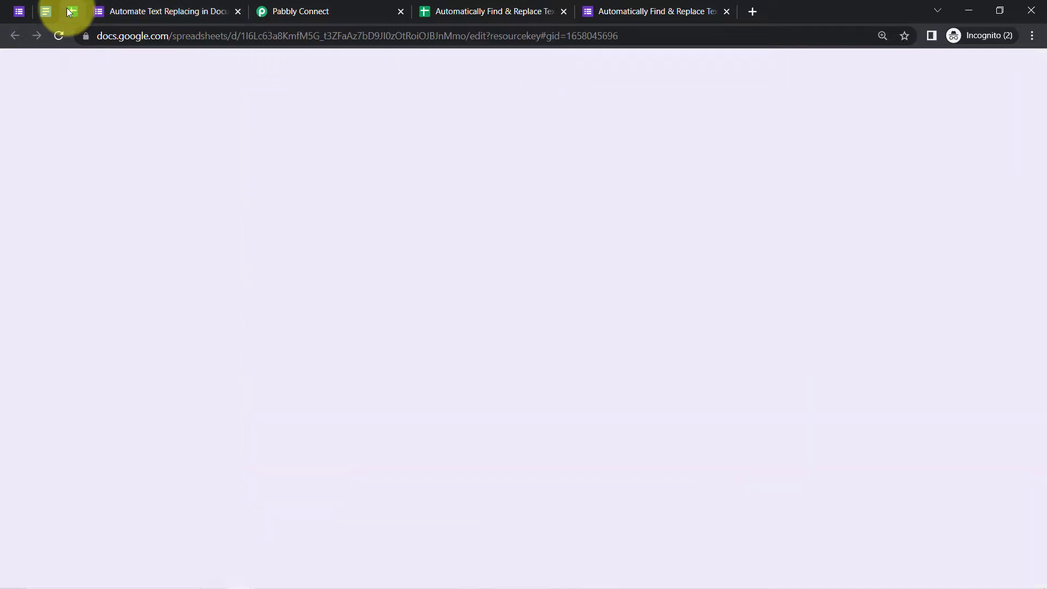
pyautogui.click(178, 256)
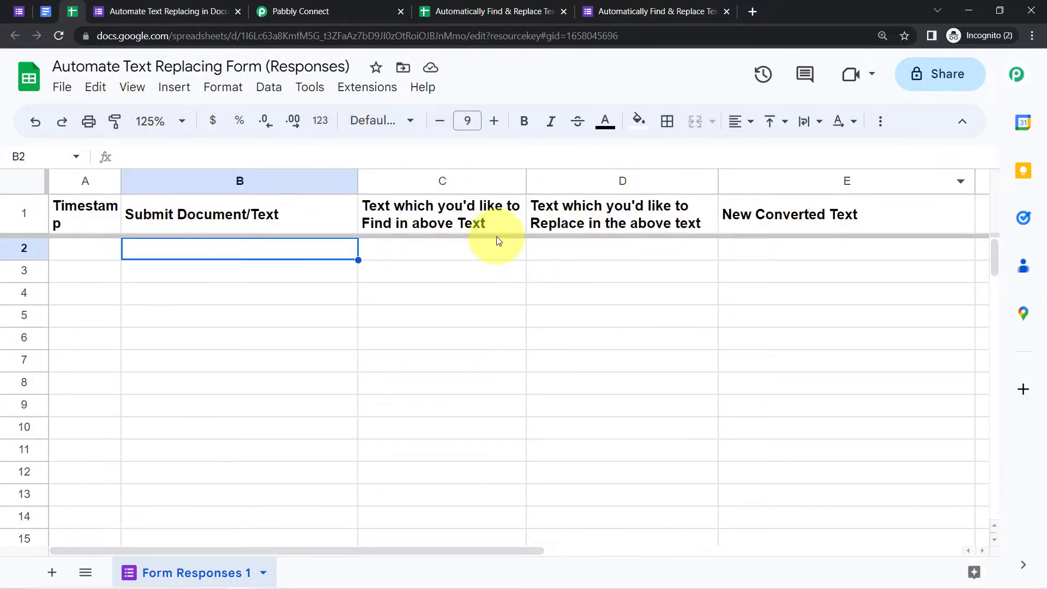
pyautogui.moveTo(118, 255); pyautogui.dragTo(587, 260)
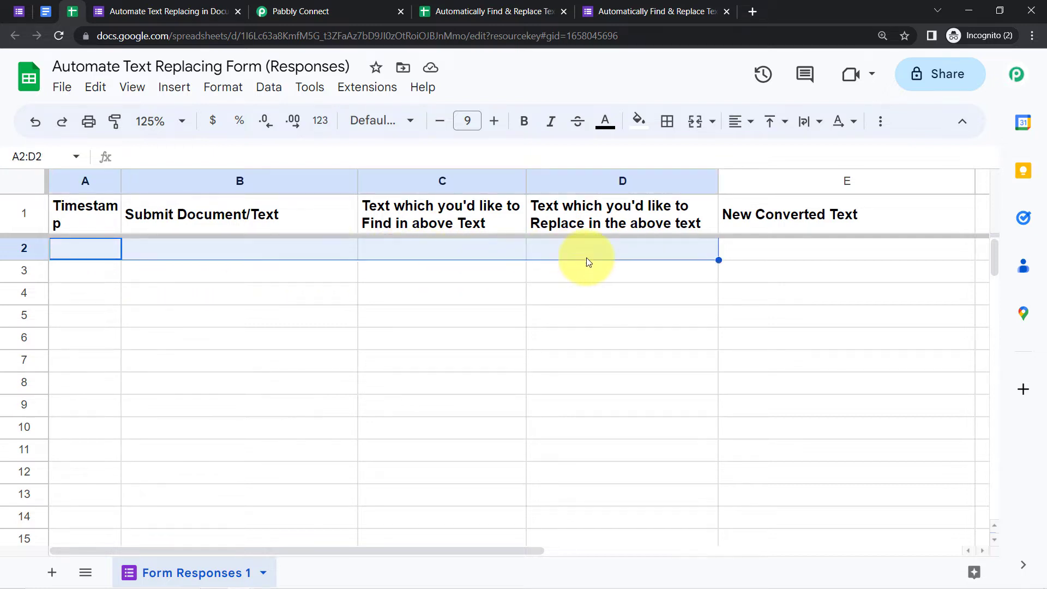
pyautogui.click(832, 178)
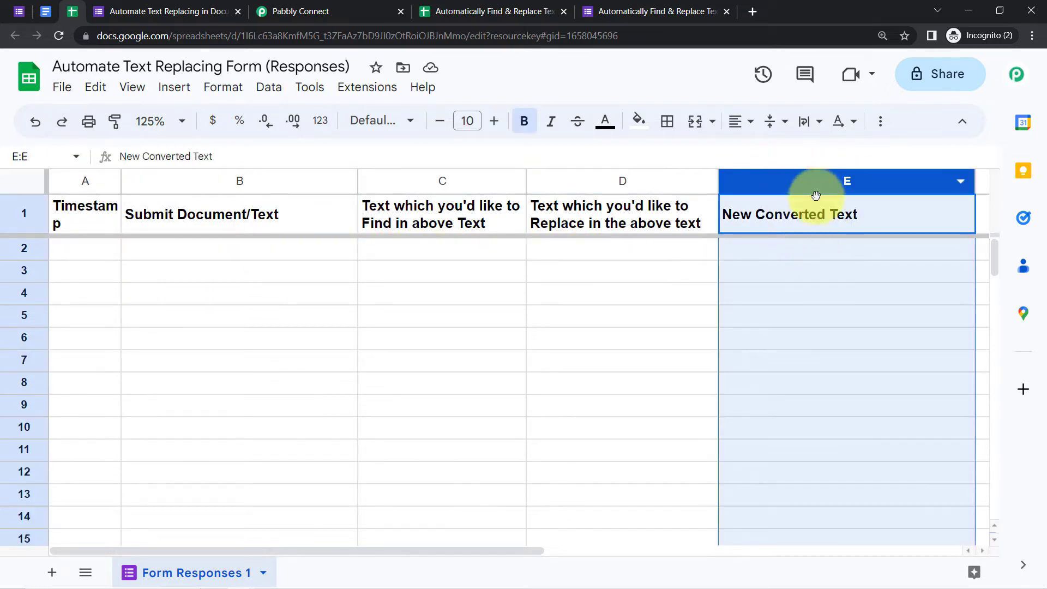
# - Copy the three PEM paragraphs from the What is Pabbly Email Marketing document into the form's Submit Document/Text answer
pyautogui.click(45, 11)
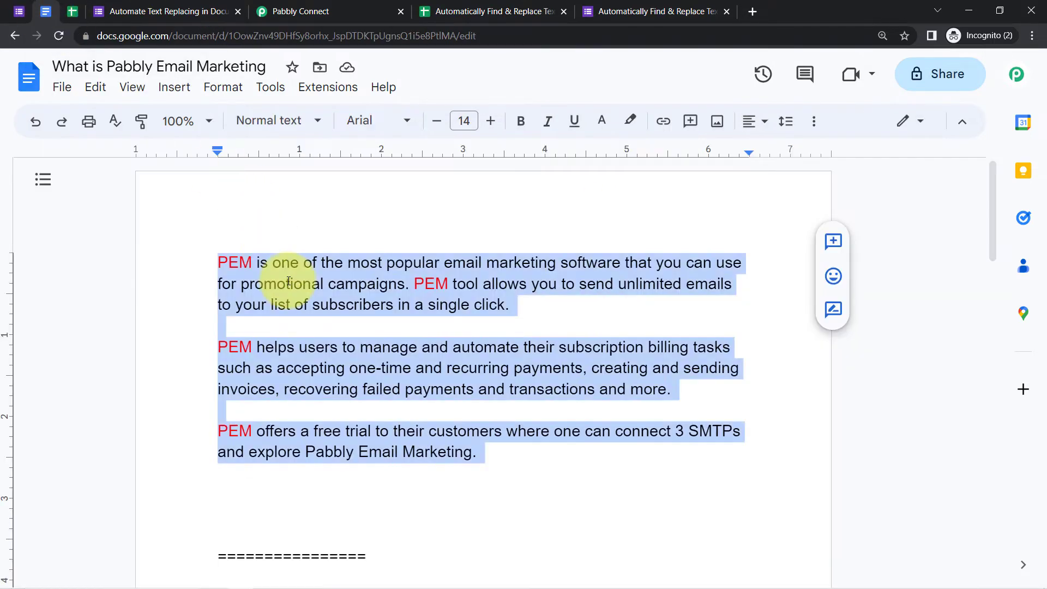
pyautogui.click(248, 263)
pyautogui.moveTo(214, 266); pyautogui.dragTo(486, 444)
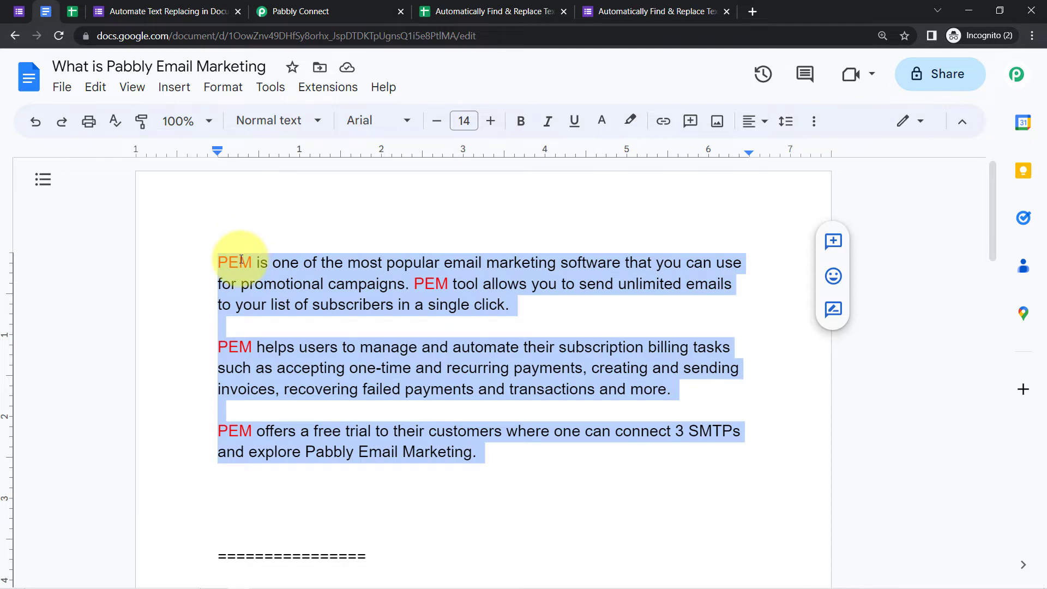
pyautogui.click(169, 12)
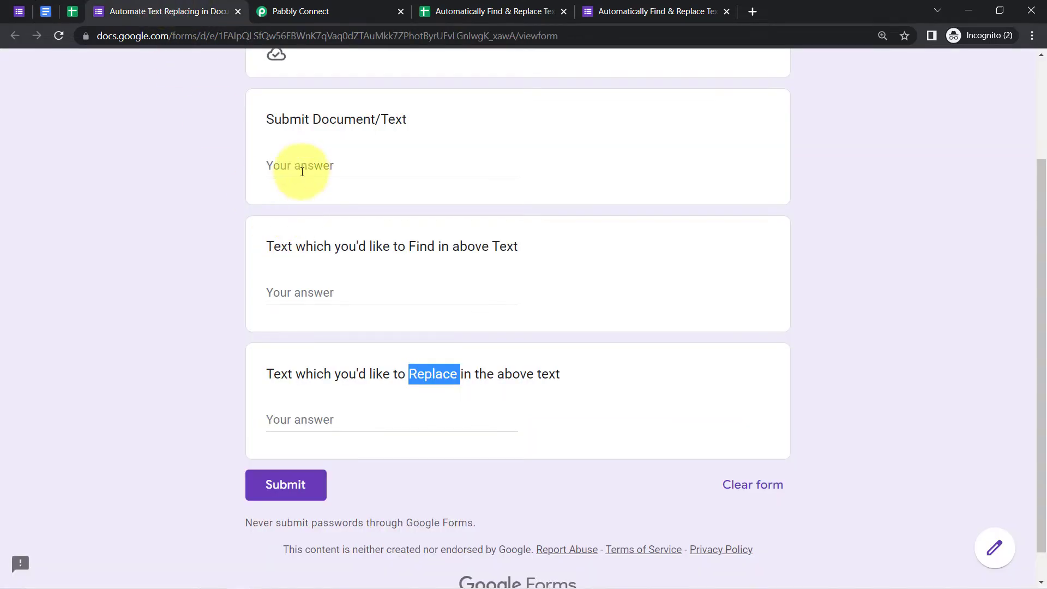
pyautogui.scroll(3, 302, 172)
pyautogui.scroll(-3, 290, 205)
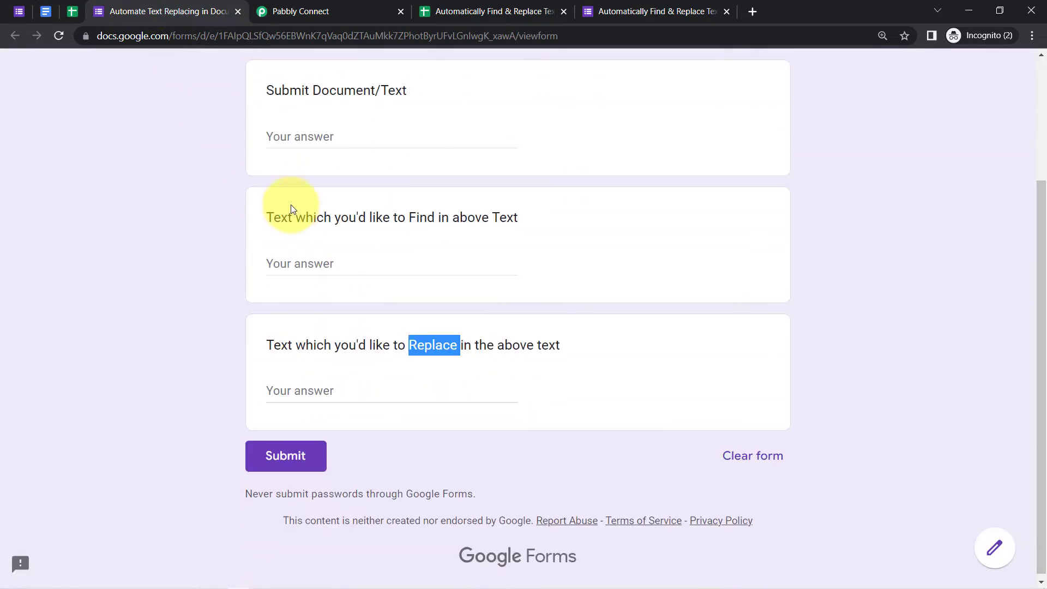
pyautogui.click(273, 134)
pyautogui.hotkey('ctrl', 'v')
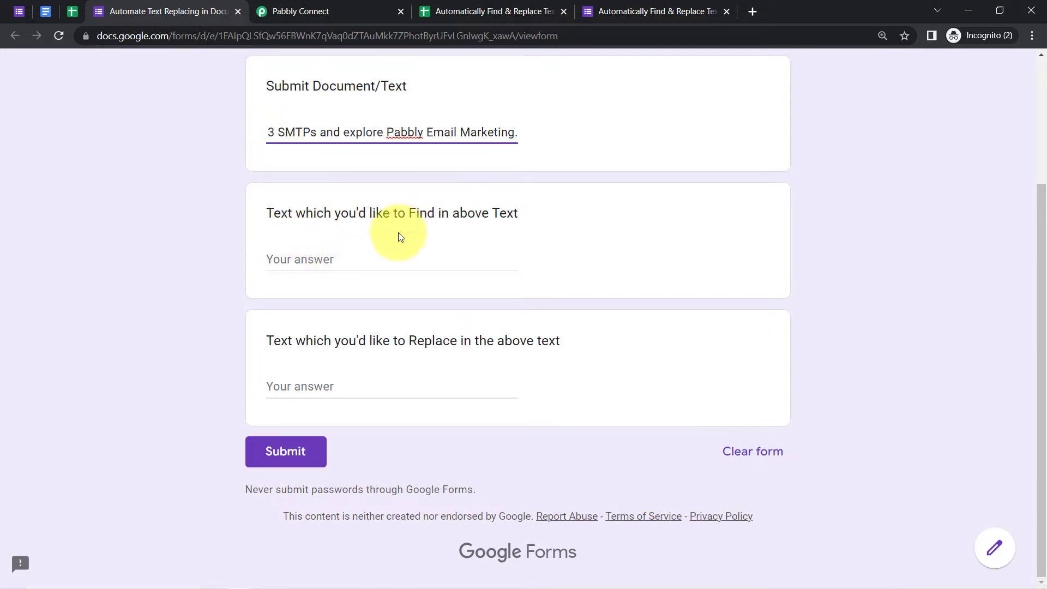
# - Enter PEM as the text to find and Pabbly Email Marketing as the replacement, and submit the form
pyautogui.click(286, 260)
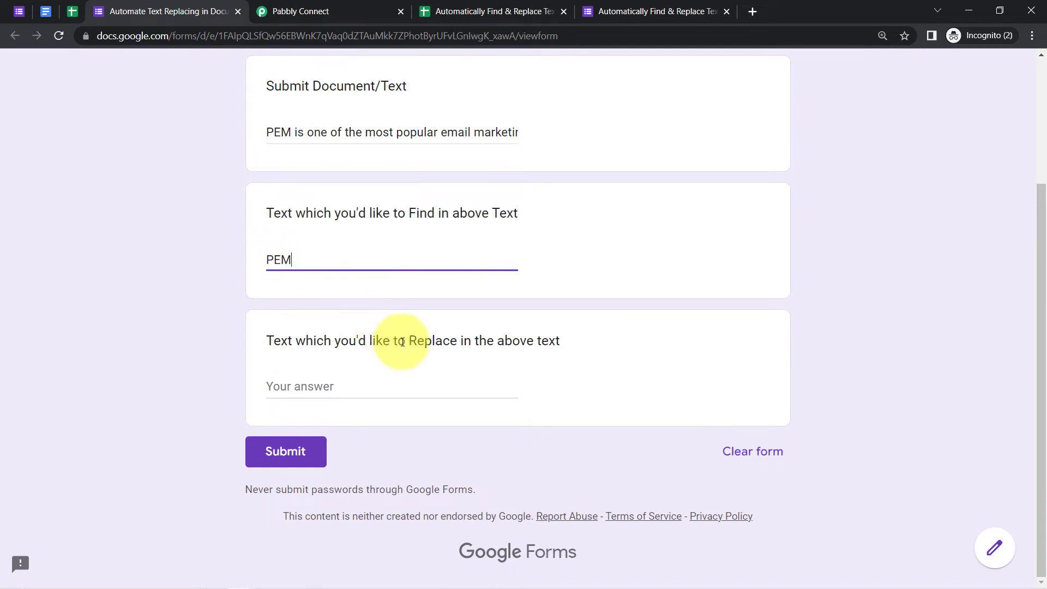
pyautogui.click(278, 386)
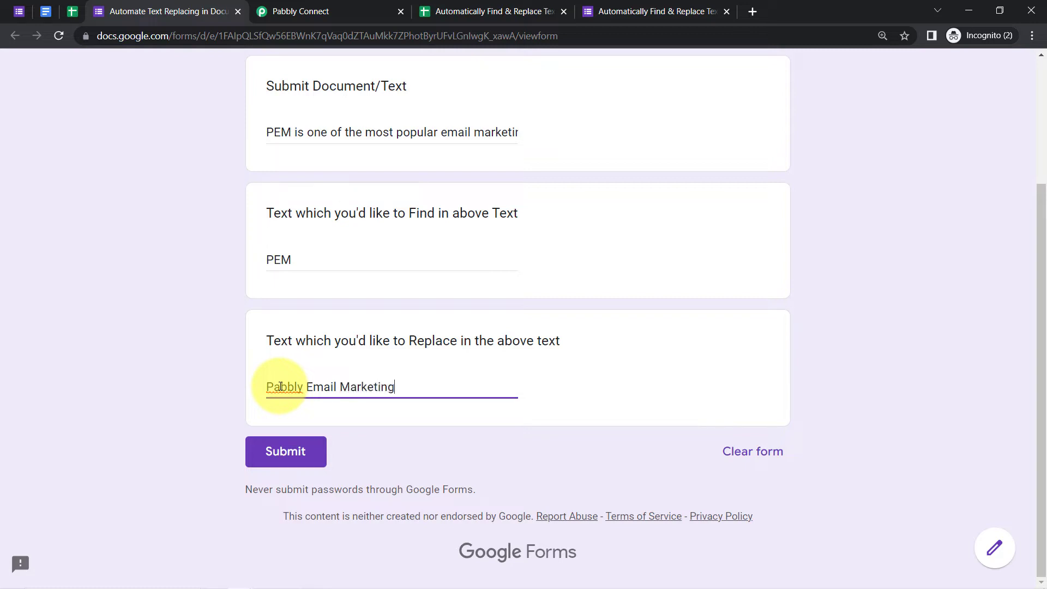
pyautogui.click(273, 461)
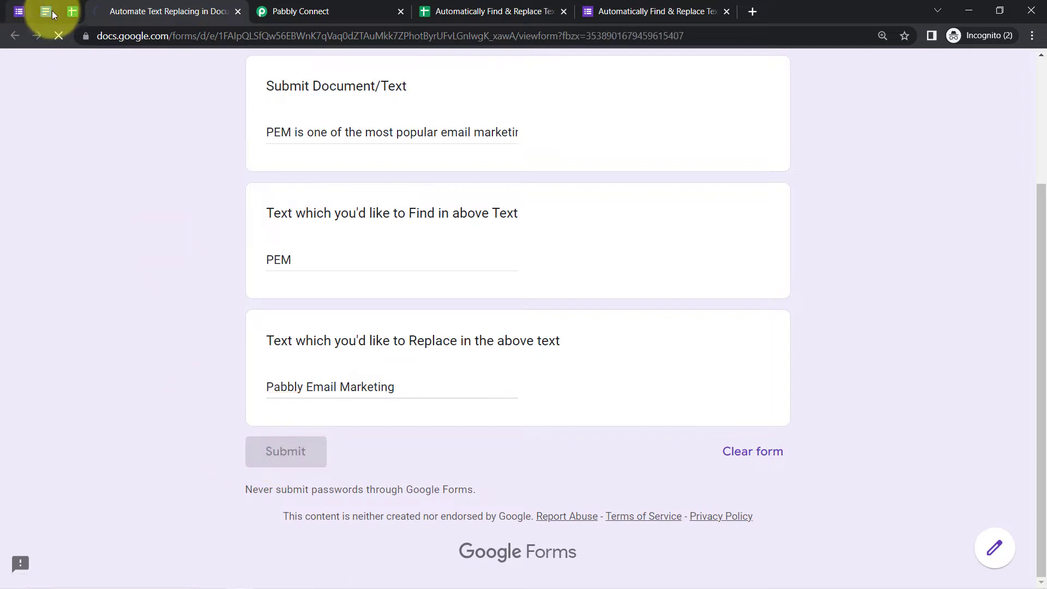
# - Check the submitted text in cell B2 of the response spreadsheet for each occurrence of PEM
pyautogui.click(76, 12)
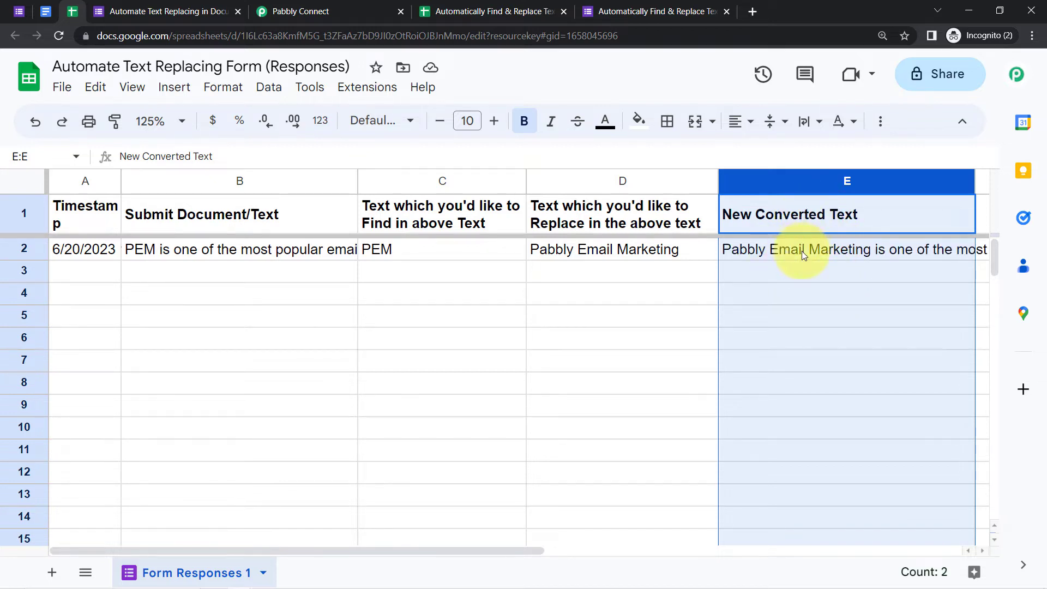
pyautogui.click(196, 251)
pyautogui.doubleClick(195, 251)
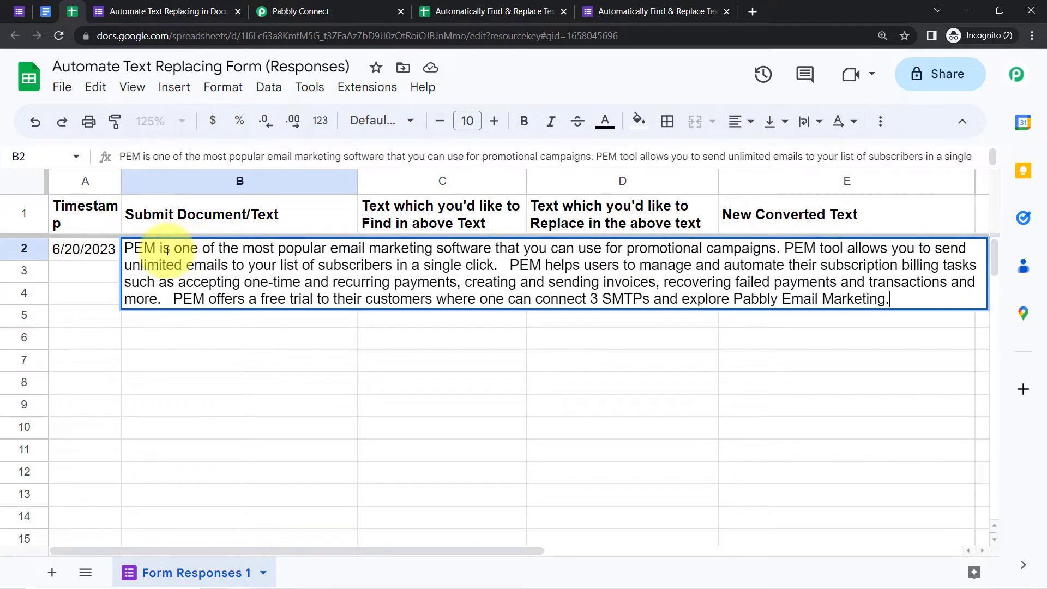
pyautogui.doubleClick(135, 248)
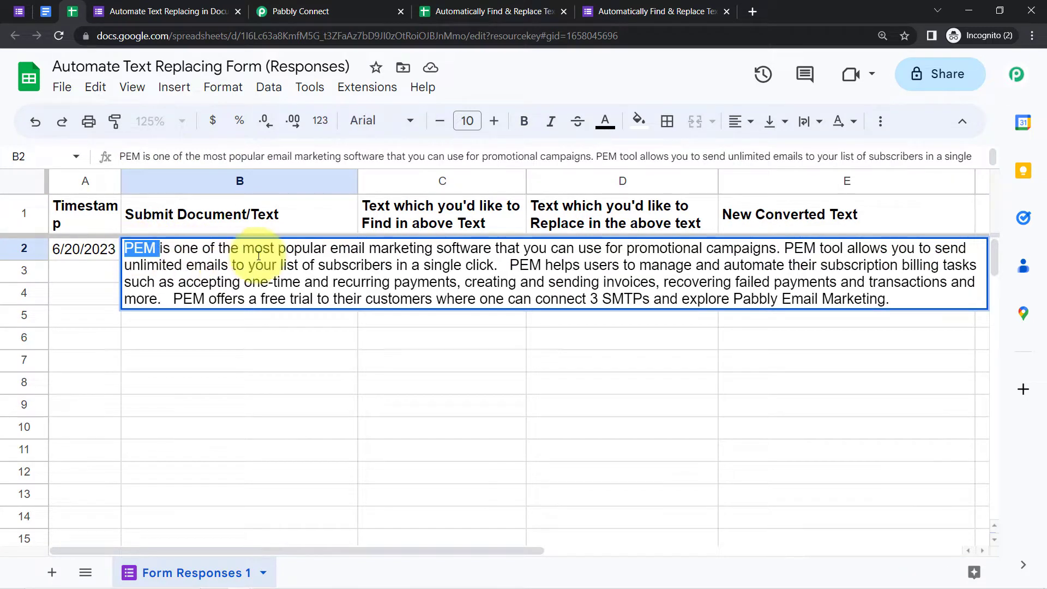
pyautogui.doubleClick(800, 249)
pyautogui.doubleClick(525, 265)
pyautogui.doubleClick(188, 300)
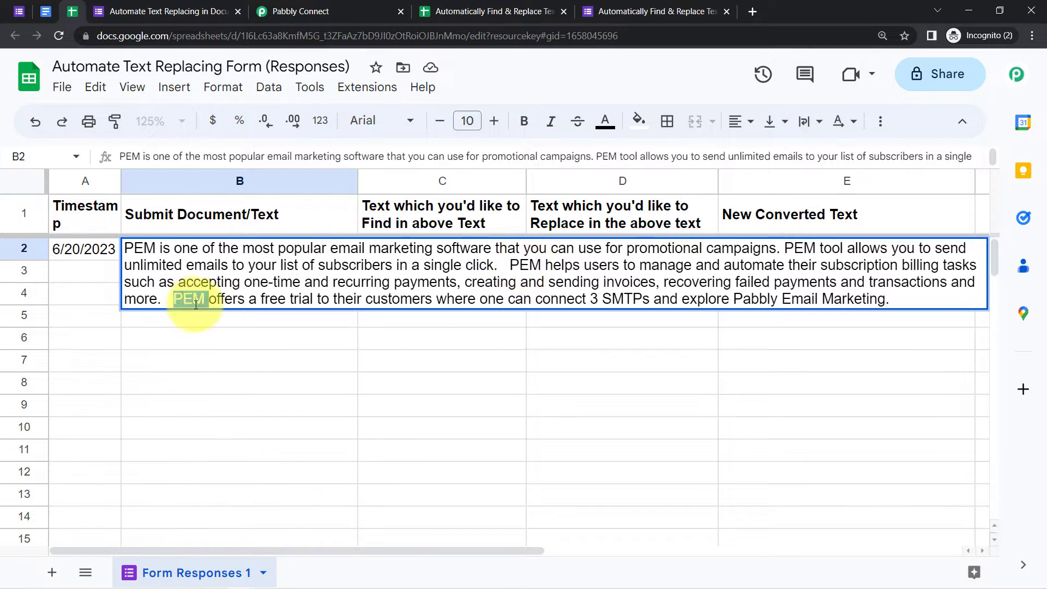
pyautogui.click(791, 299)
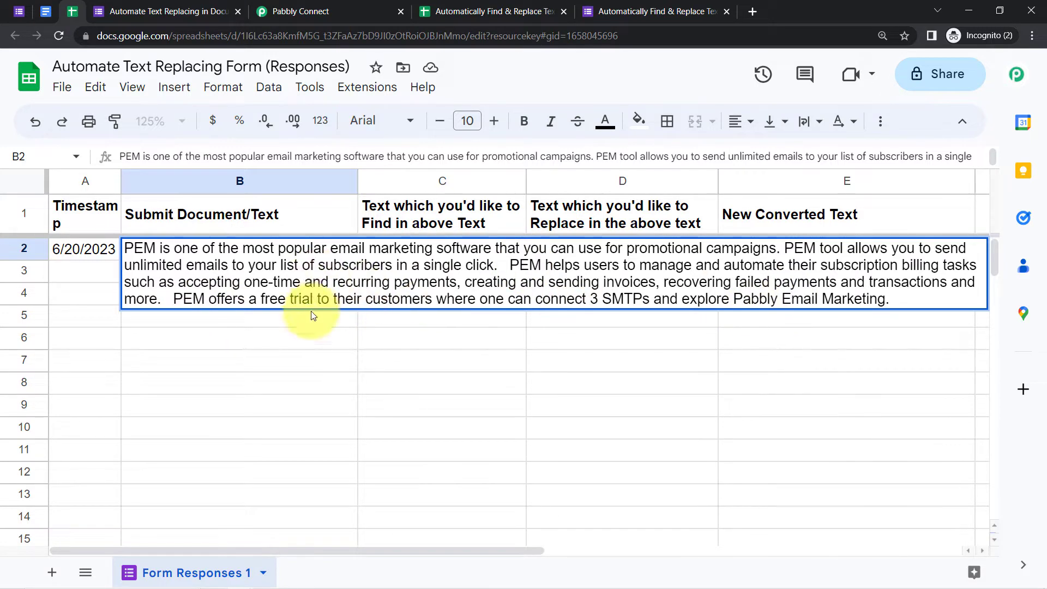
pyautogui.click(305, 326)
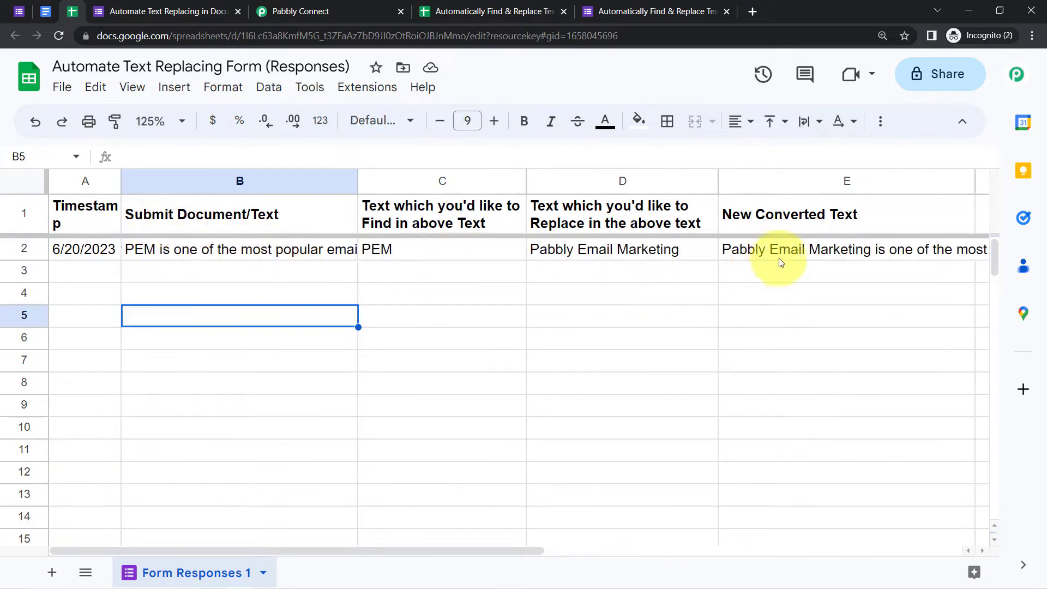
# - Check the New Converted Text in cell E2 for each place where PEM was to be replaced
pyautogui.click(558, 361)
pyautogui.click(755, 251)
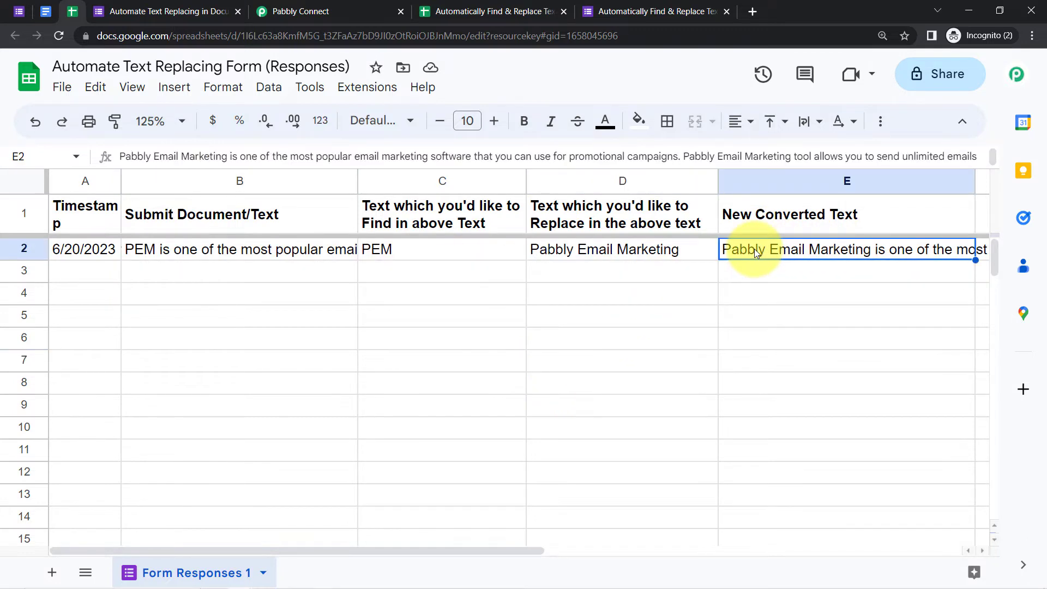
pyautogui.doubleClick(754, 249)
pyautogui.moveTo(732, 249); pyautogui.dragTo(856, 249)
pyautogui.moveTo(809, 299); pyautogui.dragTo(948, 299)
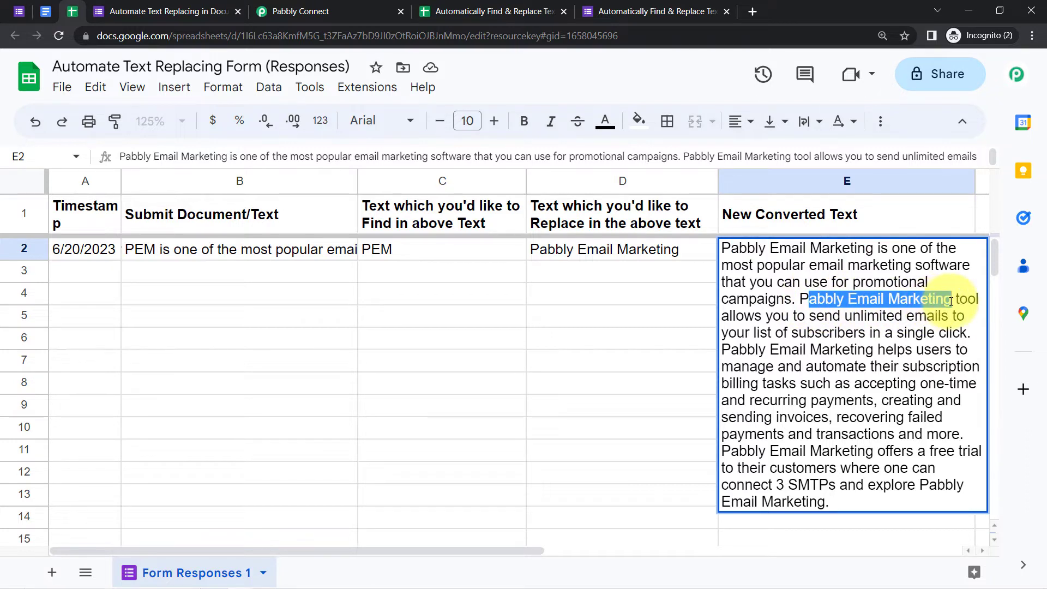
pyautogui.moveTo(739, 451); pyautogui.dragTo(875, 450)
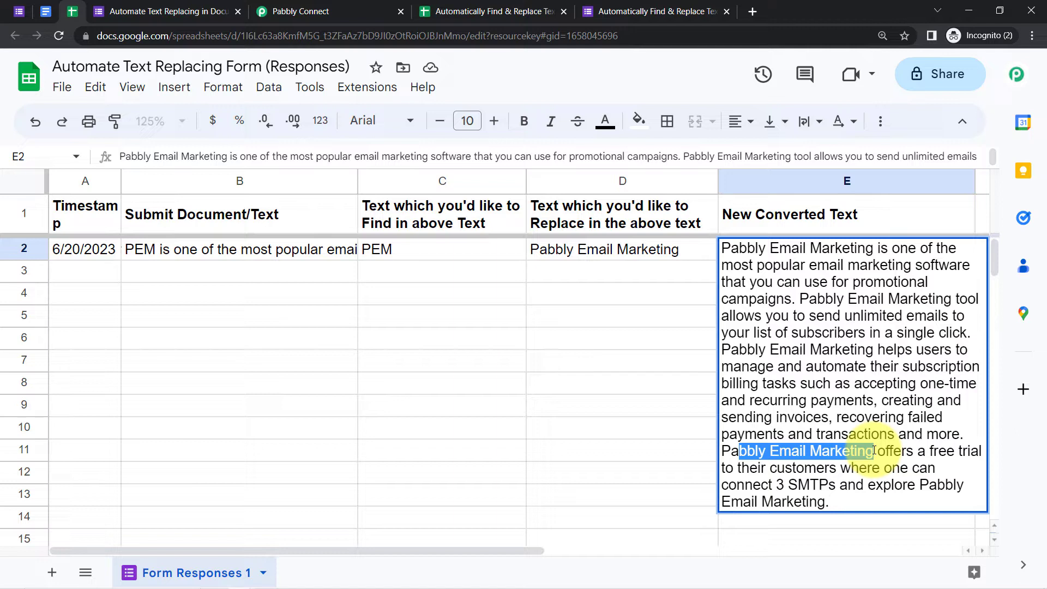
pyautogui.click(677, 317)
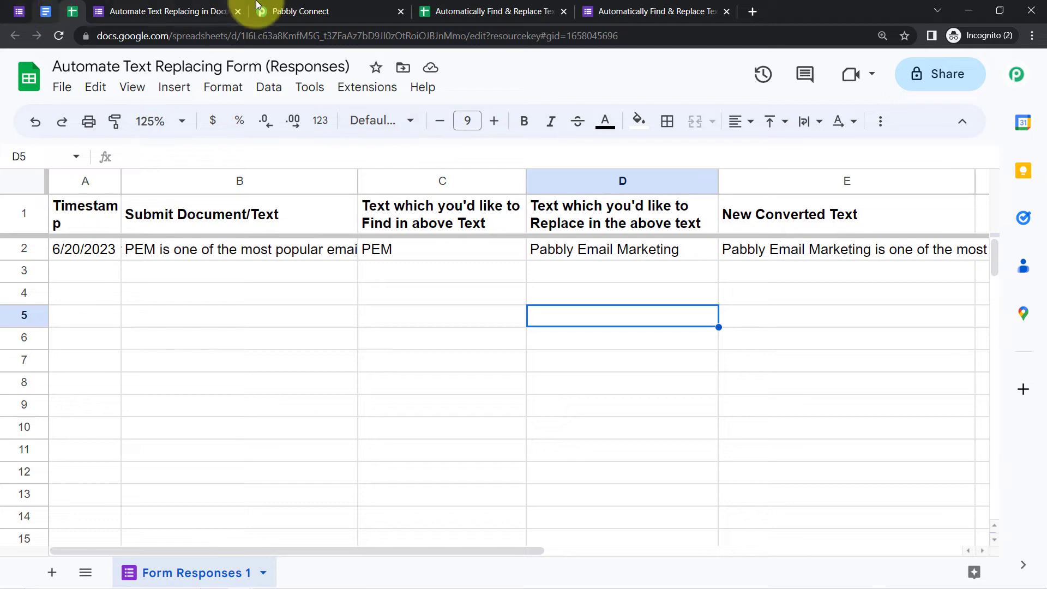
# - Switch to Pabbly Connect and expand the Google Forms trigger to review its app, event and webhook setup instructions
pyautogui.click(289, 5)
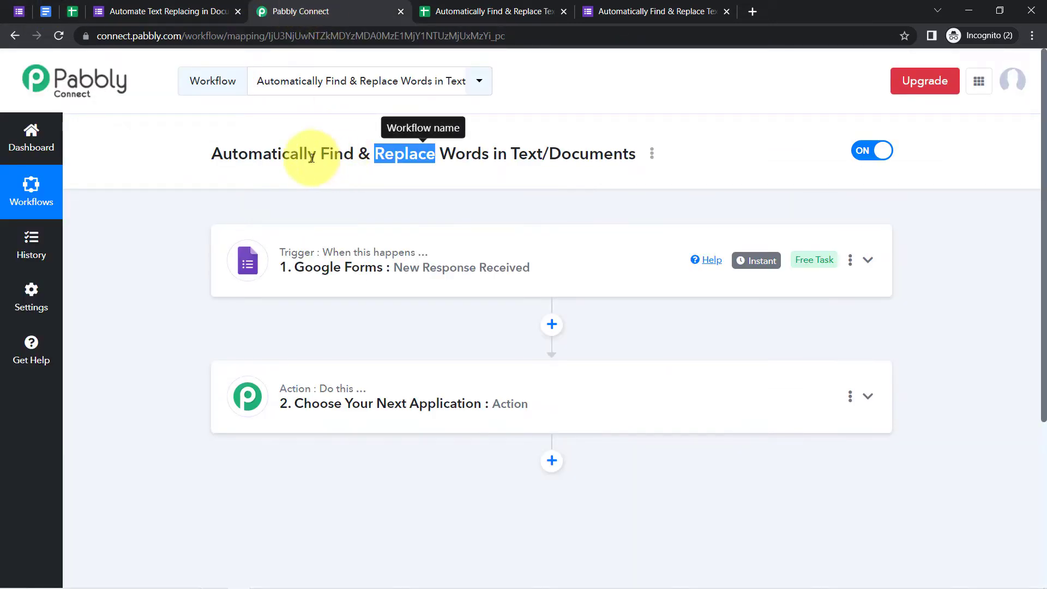
pyautogui.click(293, 156)
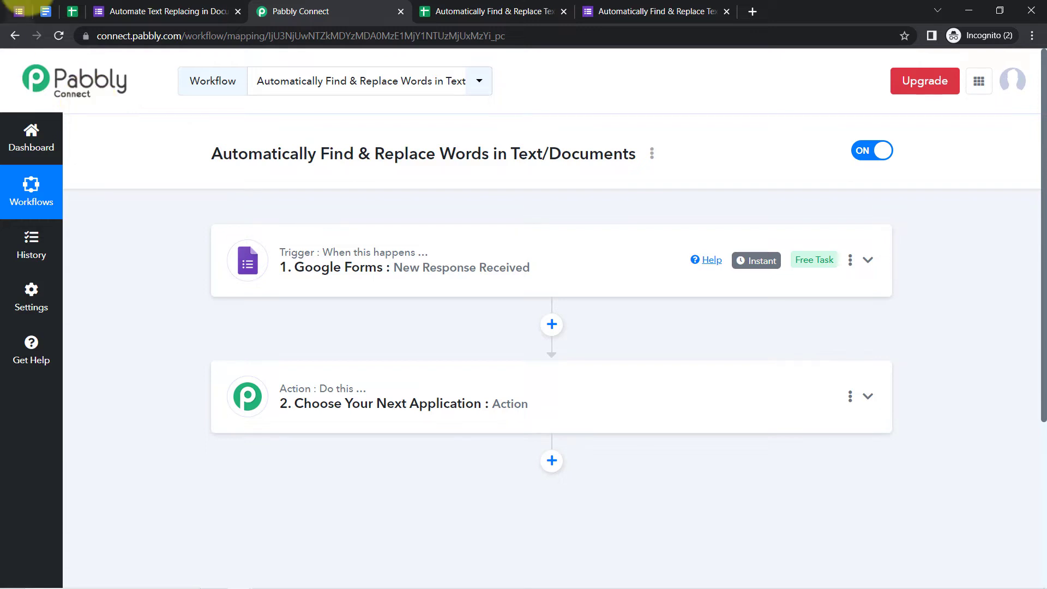
pyautogui.click(351, 261)
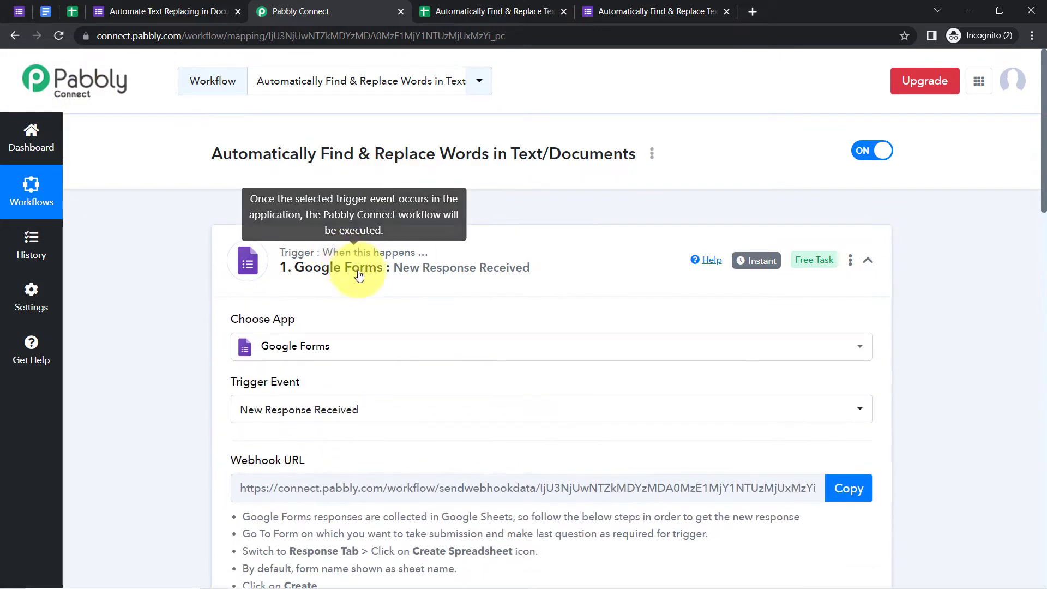
pyautogui.scroll(-4, 327, 262)
pyautogui.scroll(3, 391, 244)
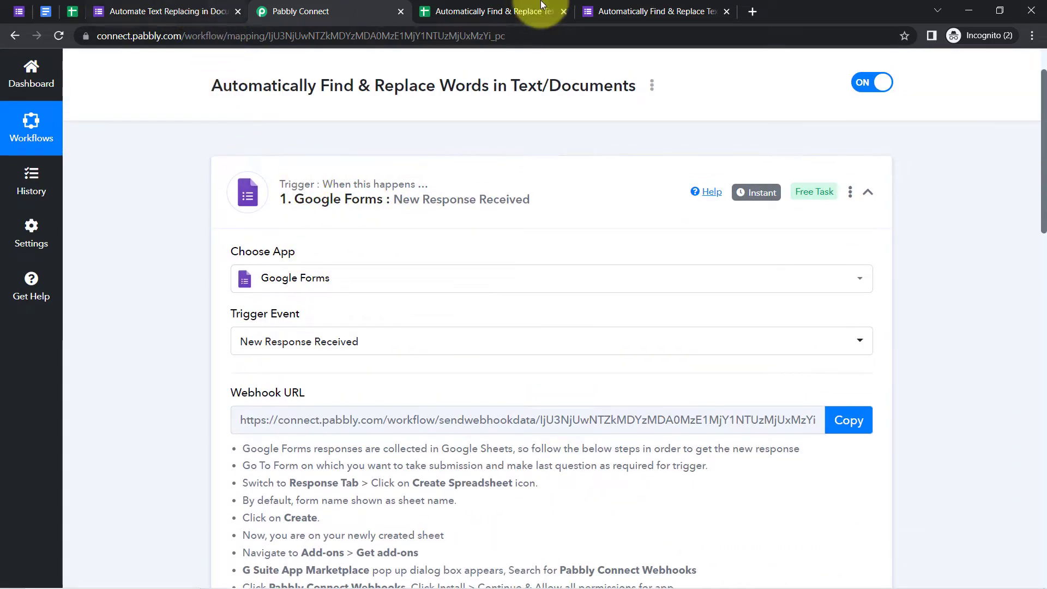
# - Close the submitted demo form's tab along with the pinned spreadsheet and pinned form tabs
pyautogui.click(206, 8)
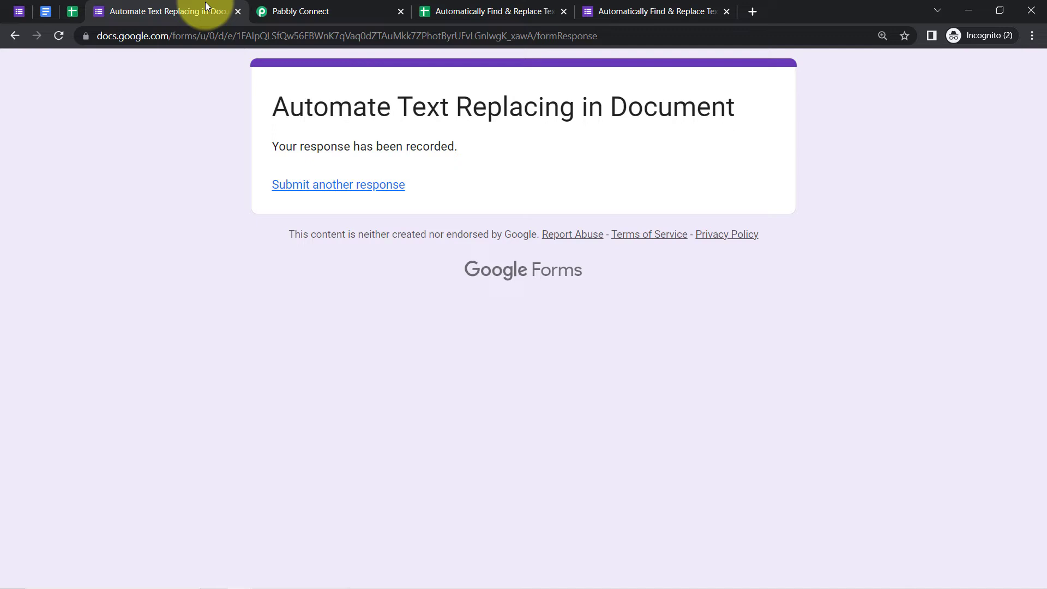
pyautogui.click(236, 11)
pyautogui.rightClick(70, 9)
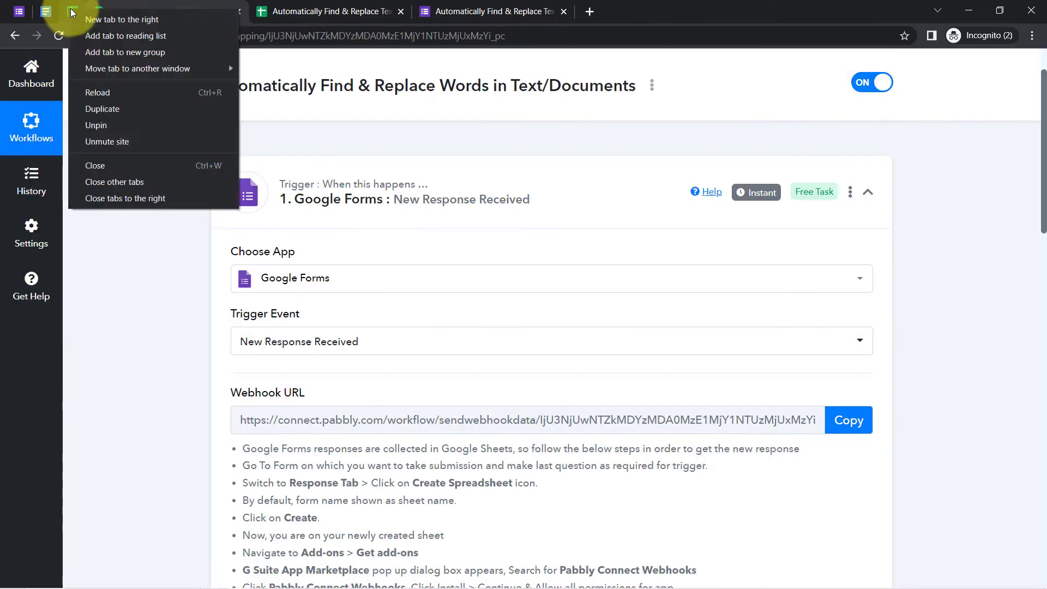
pyautogui.click(87, 165)
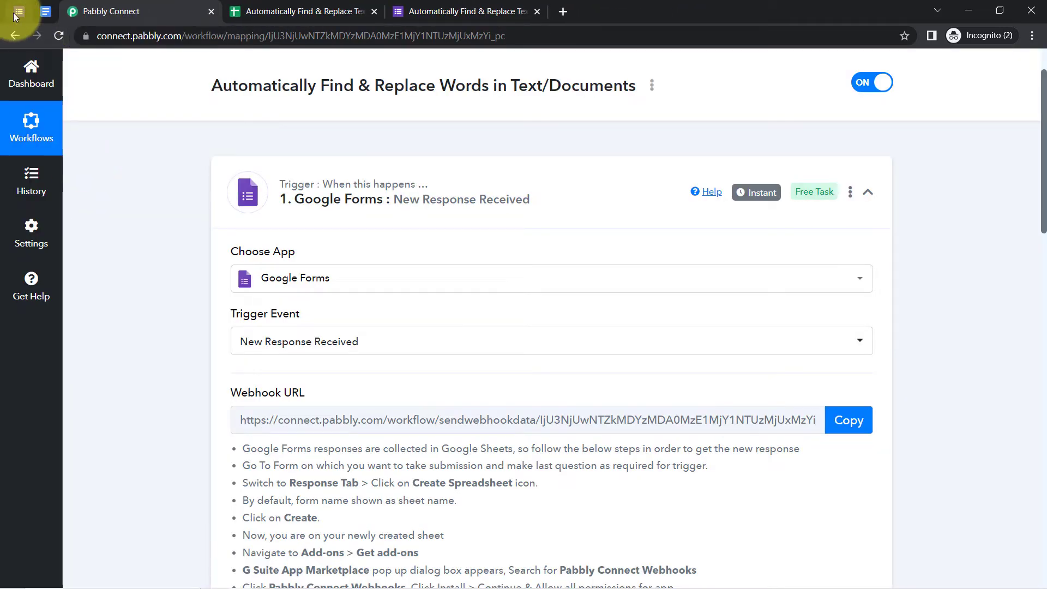
pyautogui.rightClick(18, 12)
pyautogui.click(41, 170)
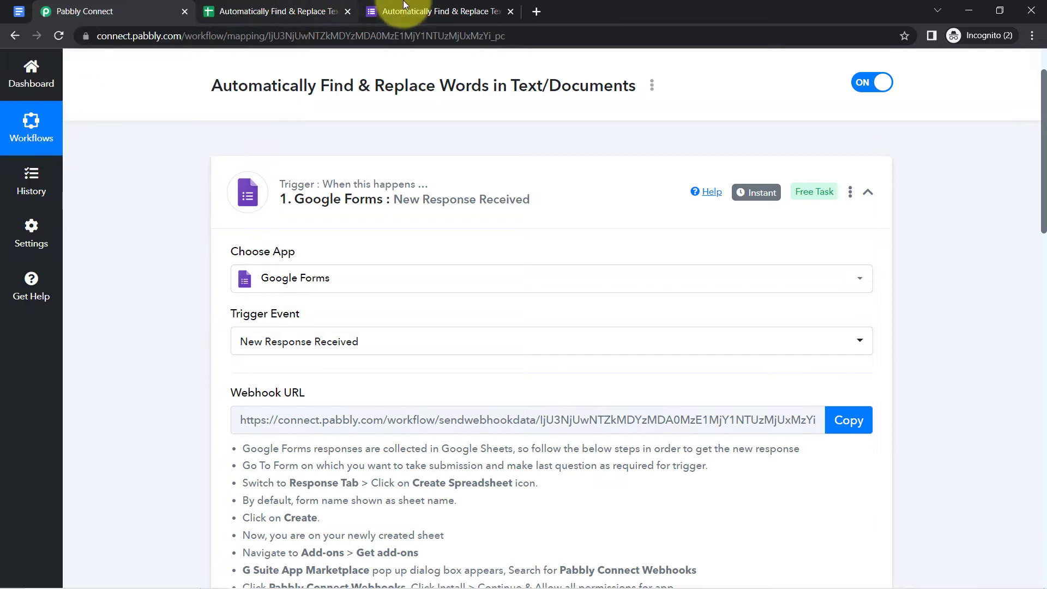
# - Place the Automatically Find & Replace Text form tab before its response spreadsheet tab and return to the Pabbly Connect workflow
pyautogui.click(390, 5)
pyautogui.moveTo(389, 5); pyautogui.dragTo(312, 3)
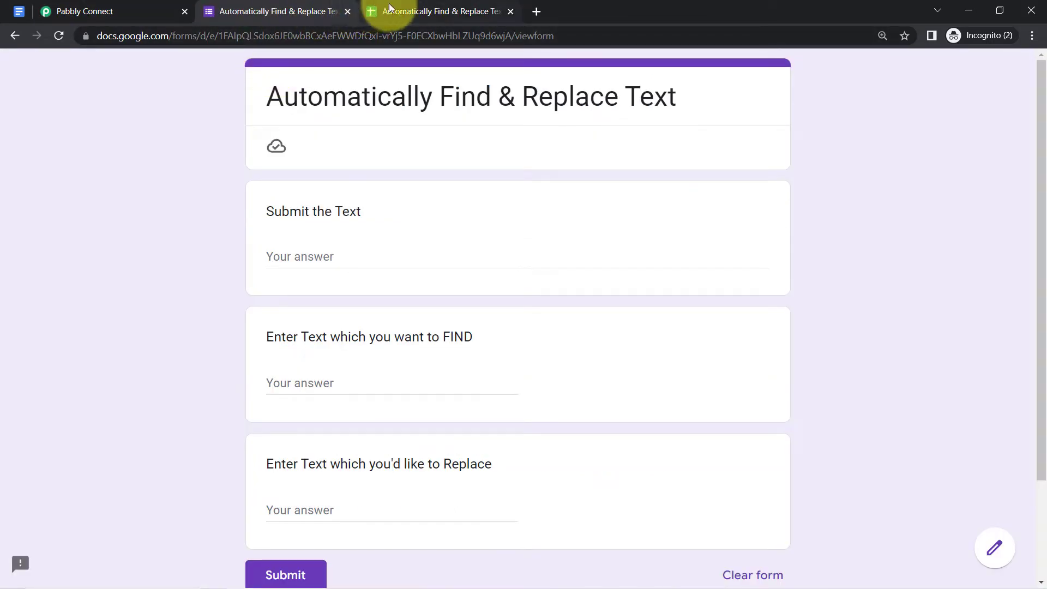
pyautogui.click(130, 5)
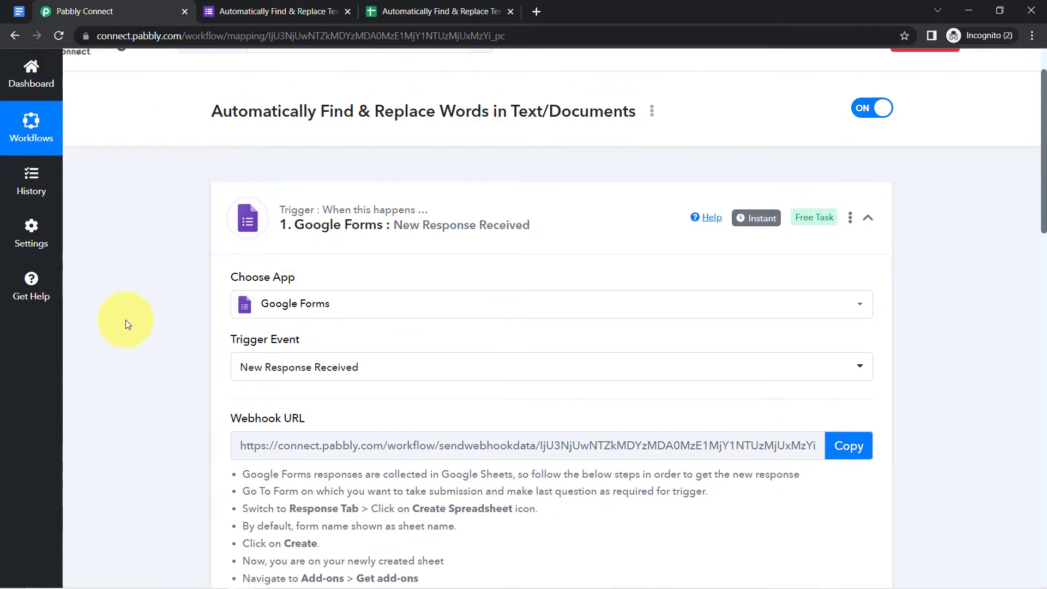
# - Check the submitted text, the text to find and the replacement text in columns B to D of the response spreadsheet
pyautogui.click(443, 10)
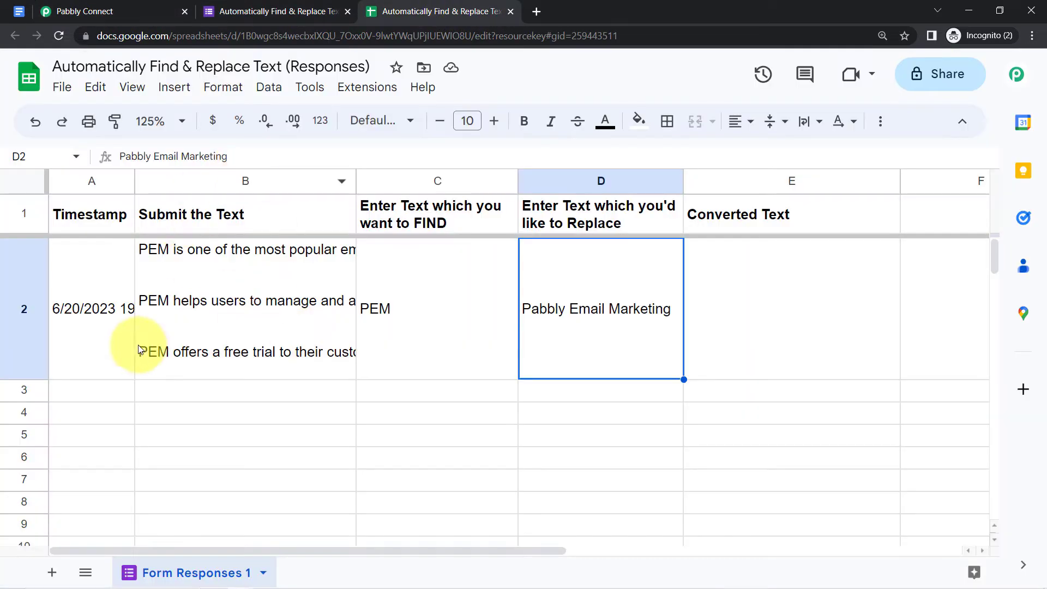
pyautogui.click(145, 268)
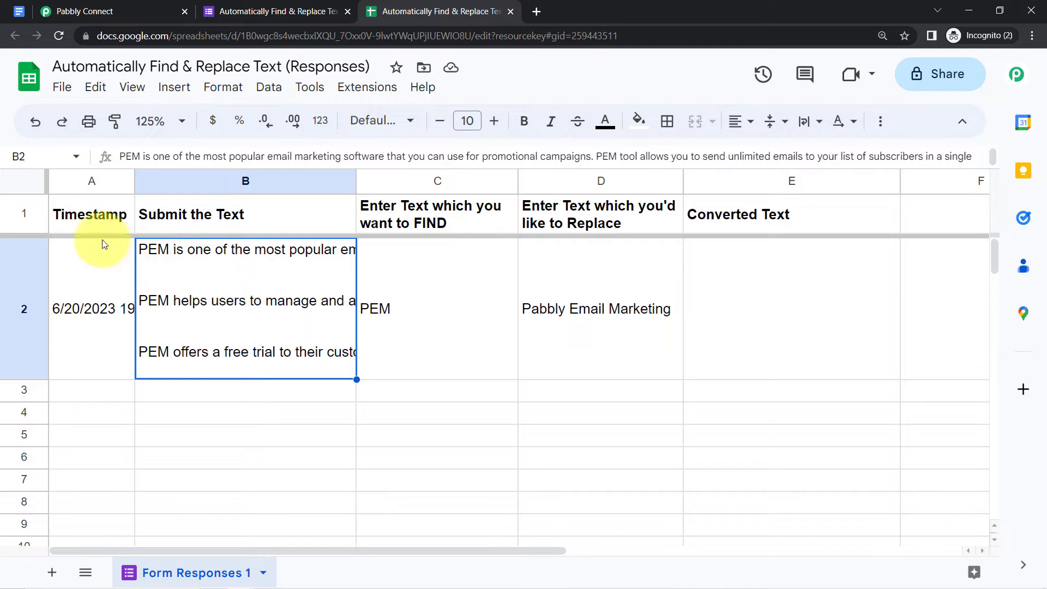
pyautogui.click(467, 224)
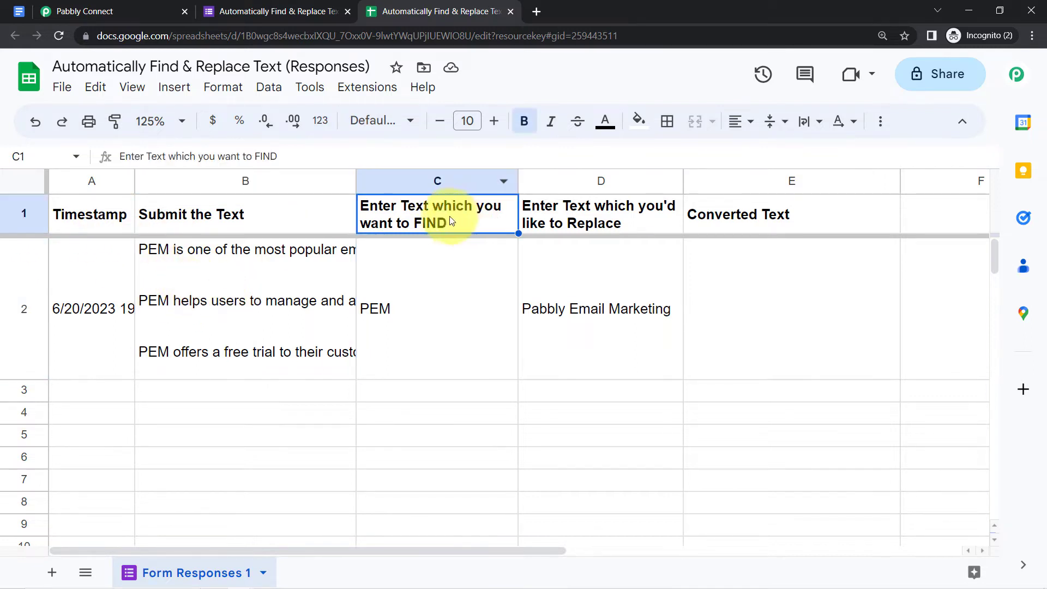
pyautogui.click(445, 259)
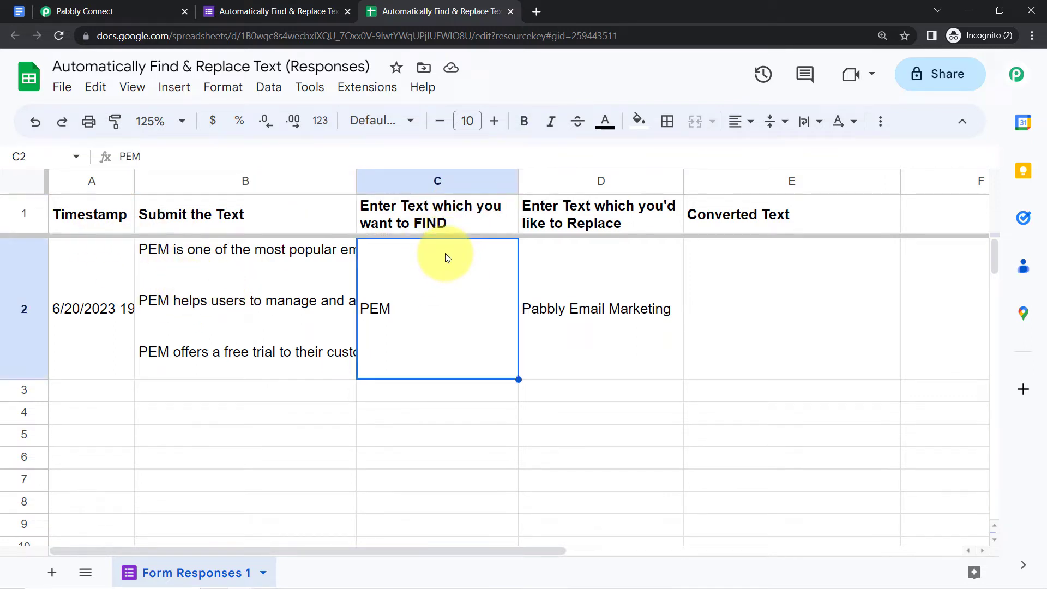
pyautogui.click(551, 216)
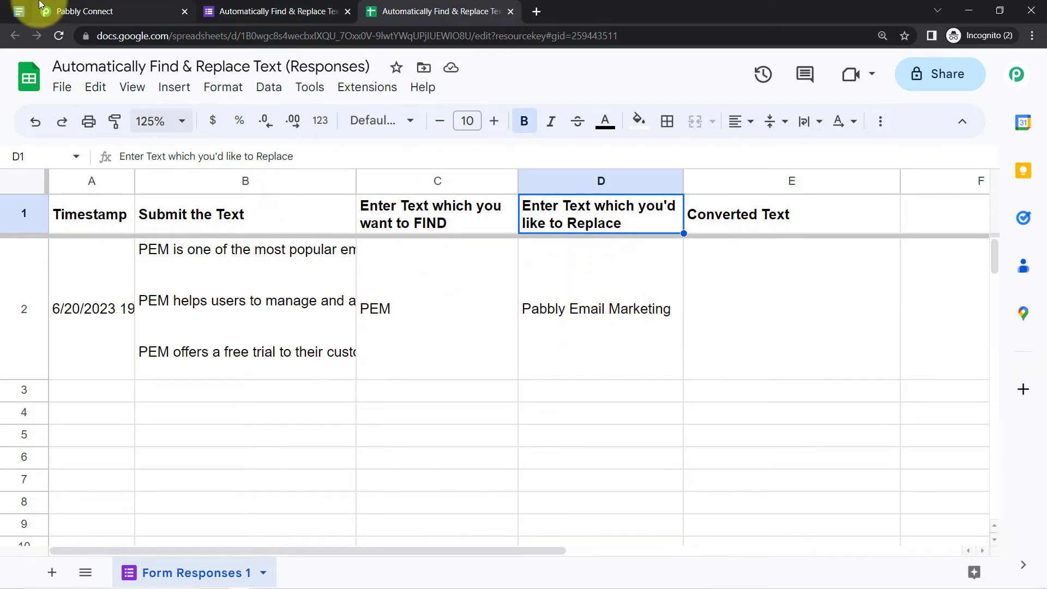
# - Check the Google Forms trigger's received response in Pabbly Connect for the submitted text, the replacement text and the text to find
pyautogui.click(87, 11)
pyautogui.scroll(-15, 266, 247)
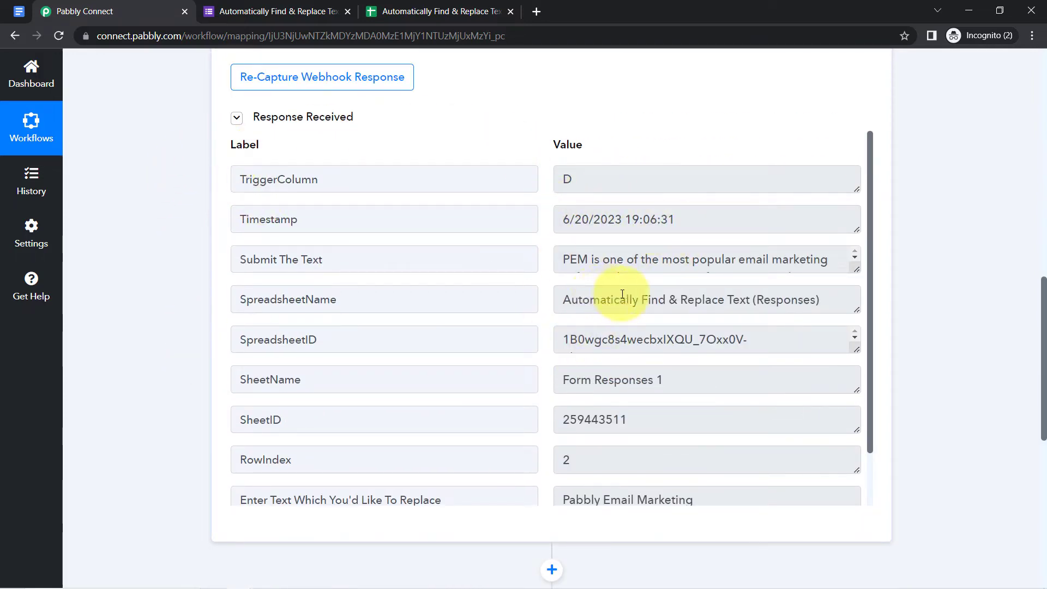
pyautogui.moveTo(570, 260); pyautogui.dragTo(861, 311)
pyautogui.scroll(-2, 871, 308)
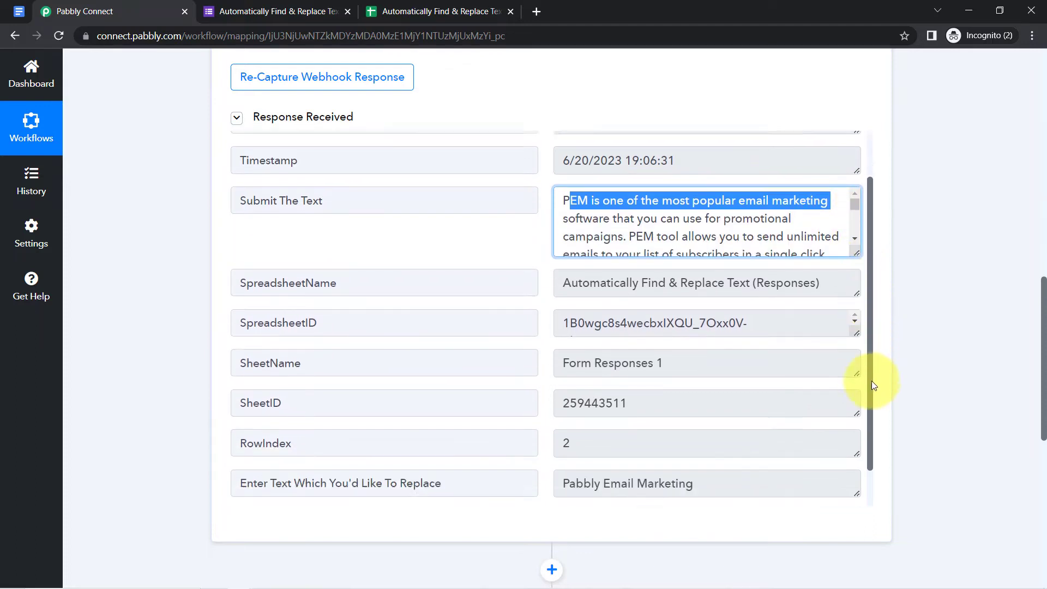
pyautogui.doubleClick(688, 439)
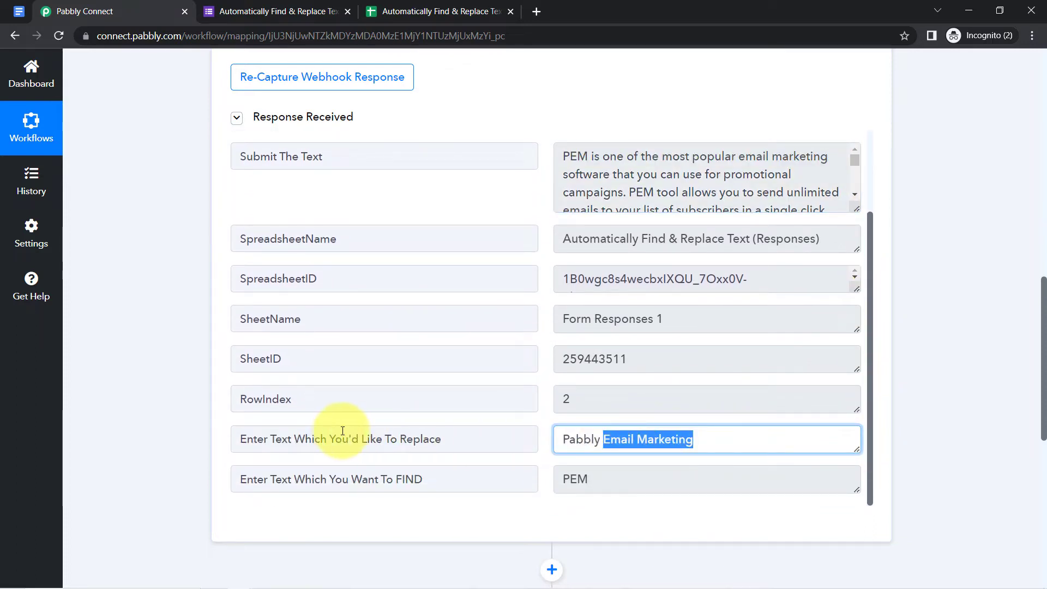
pyautogui.moveTo(335, 438); pyautogui.dragTo(467, 453)
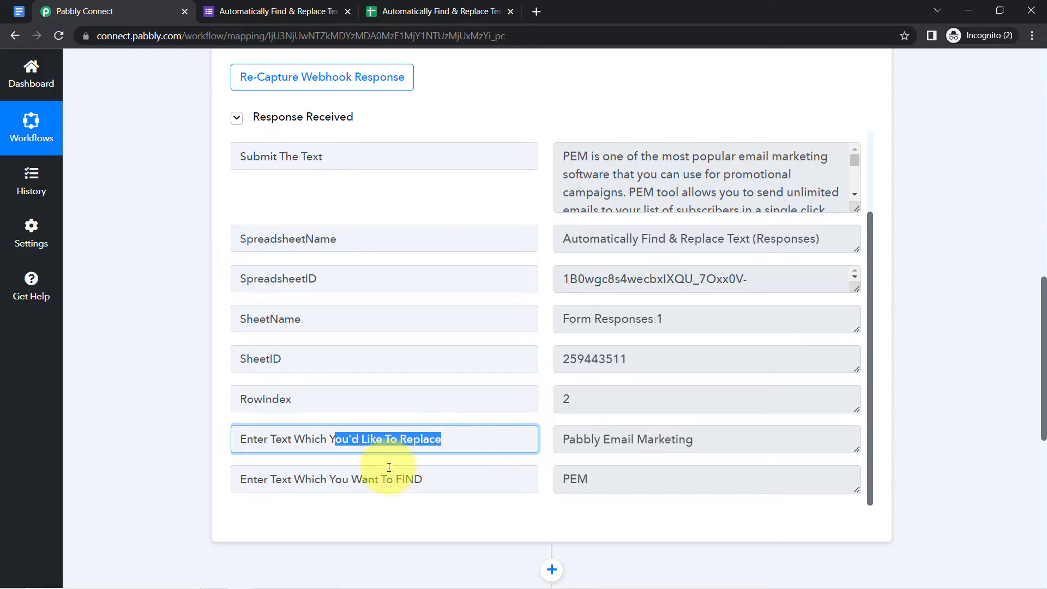
pyautogui.moveTo(351, 480); pyautogui.dragTo(435, 482)
pyautogui.moveTo(579, 486); pyautogui.dragTo(562, 484)
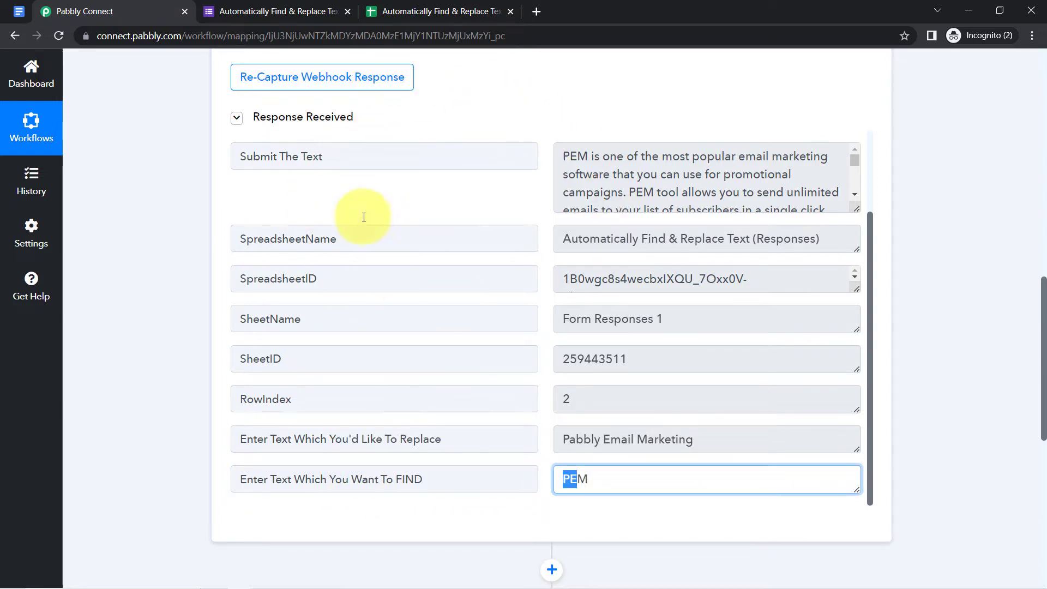
# - Return to the start of the workflow and review its name for the find-and-replace purpose
pyautogui.moveTo(1044, 342); pyautogui.dragTo(1044, 205)
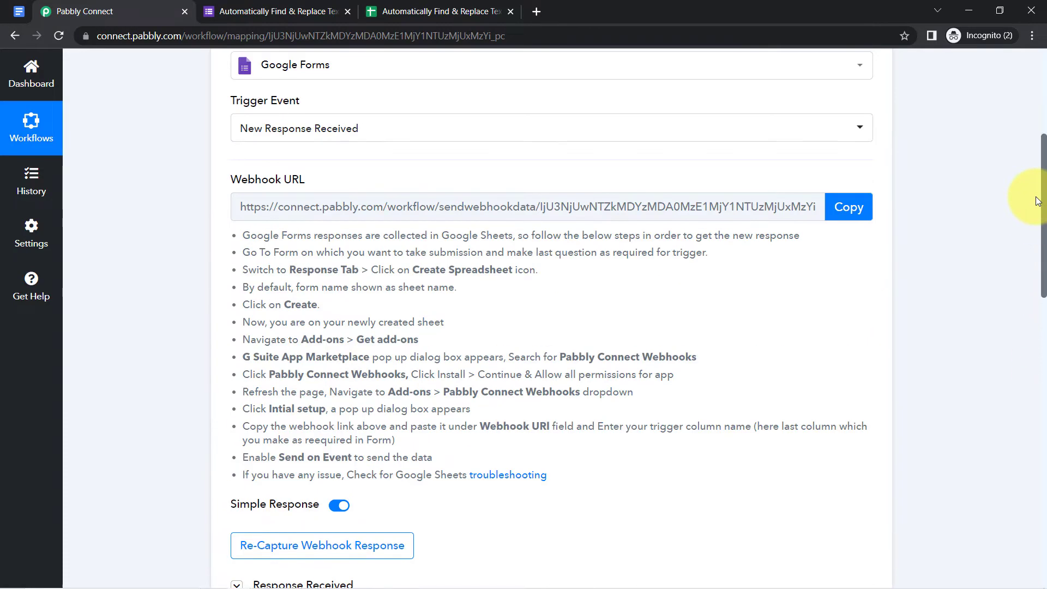
pyautogui.scroll(2, 280, 218)
pyautogui.scroll(3, 279, 217)
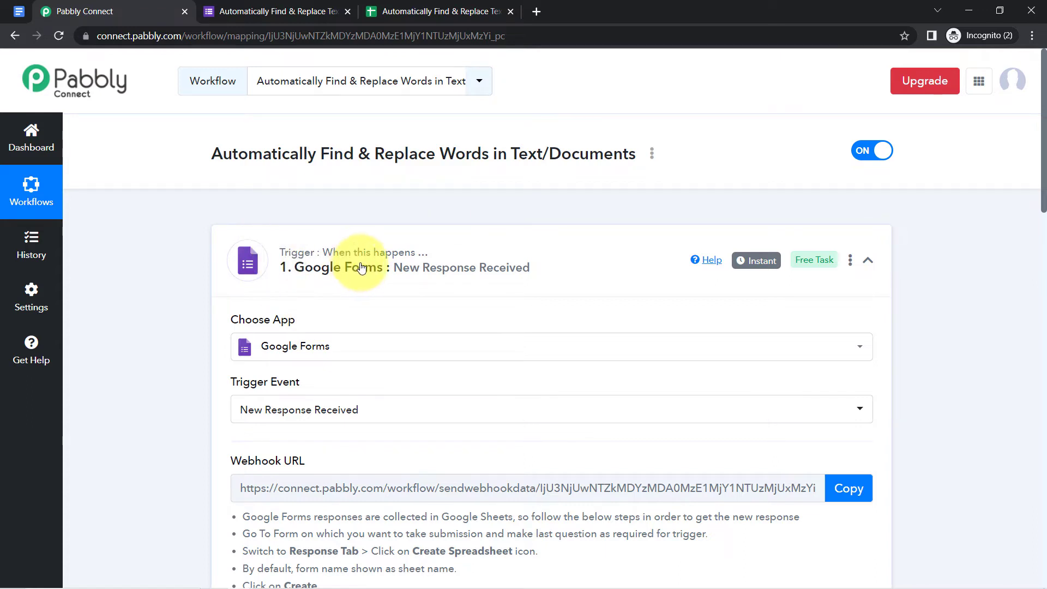
pyautogui.doubleClick(337, 154)
pyautogui.doubleClick(420, 154)
pyautogui.doubleClick(526, 153)
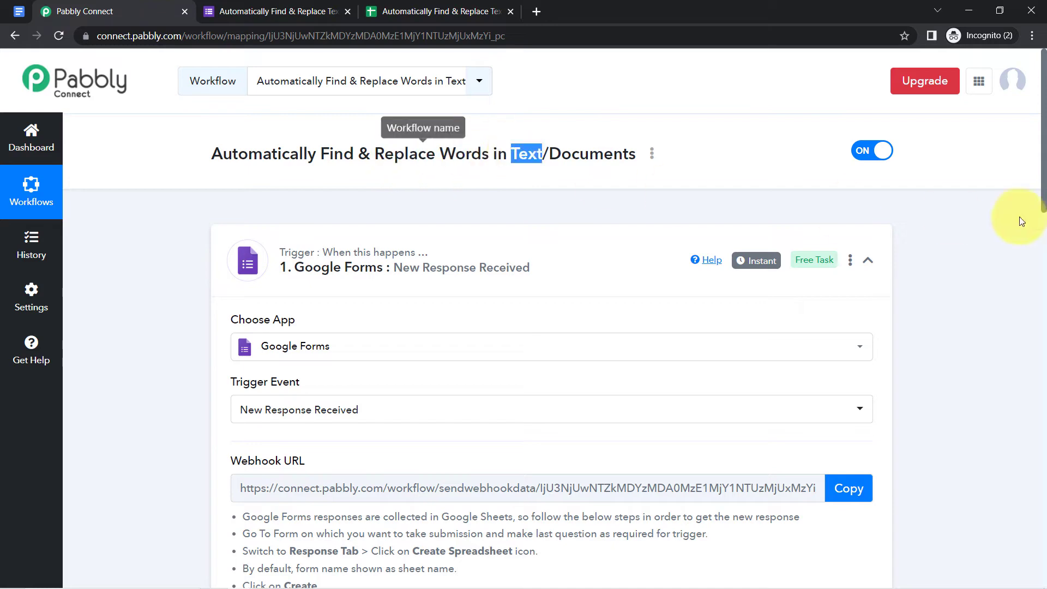
# - Expand the second workflow step, search the apps for code, and choose Code by Pabbly as the action app
pyautogui.moveTo(1043, 205); pyautogui.dragTo(1044, 572)
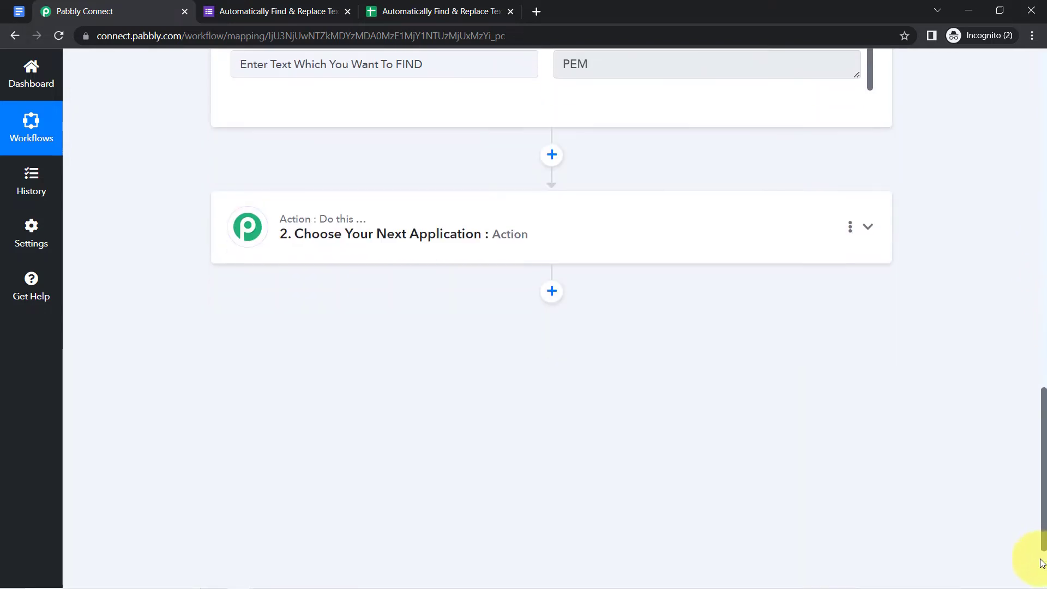
pyautogui.click(335, 243)
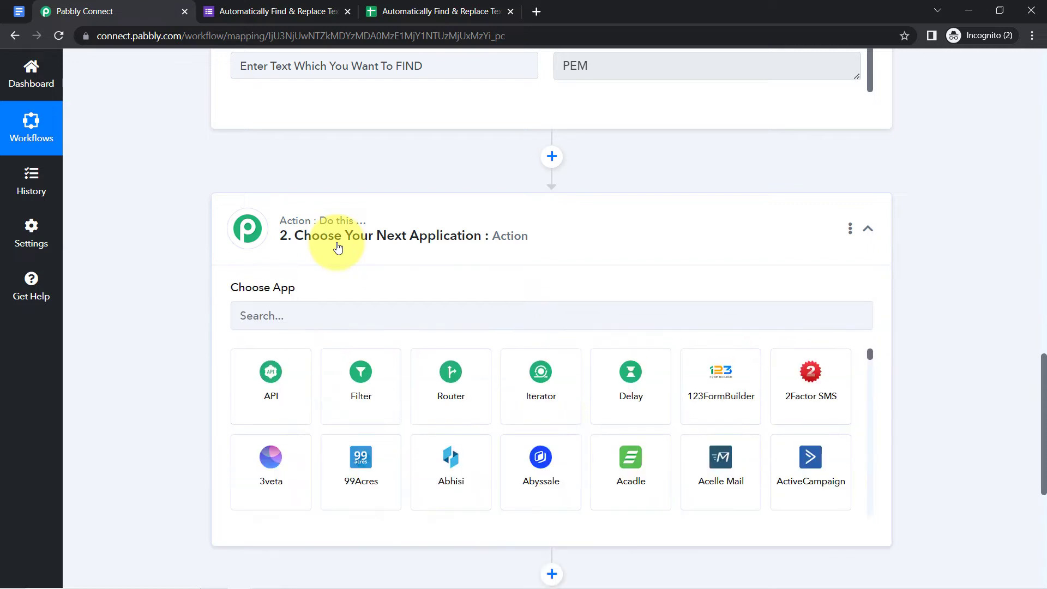
pyautogui.click(275, 315)
pyautogui.write('code')
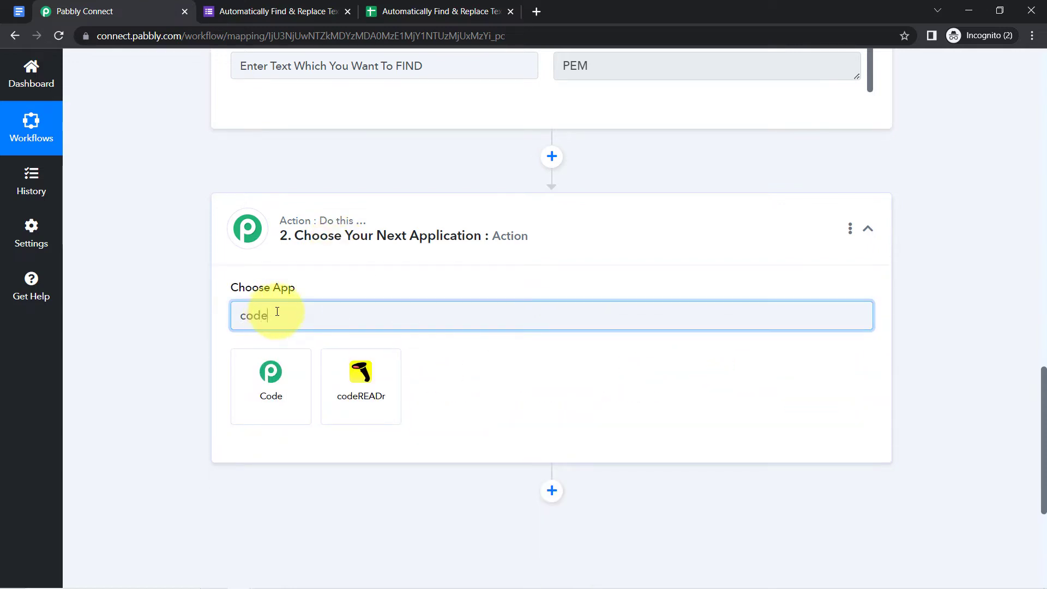
pyautogui.click(281, 401)
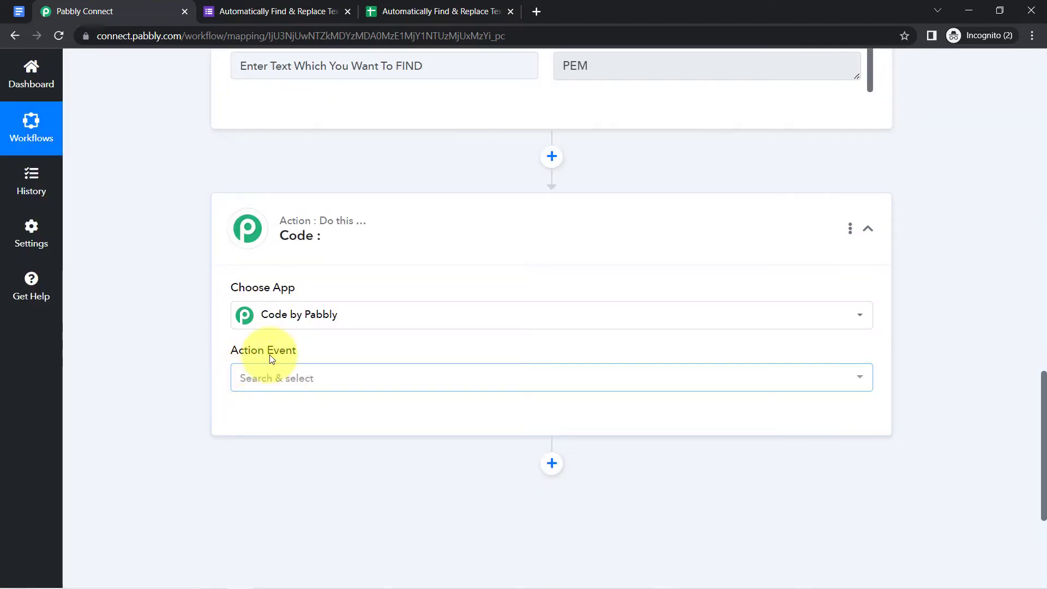
# - Set the action event to Run JavaScript (Beta) and connect Code by Pabbly
pyautogui.click(257, 380)
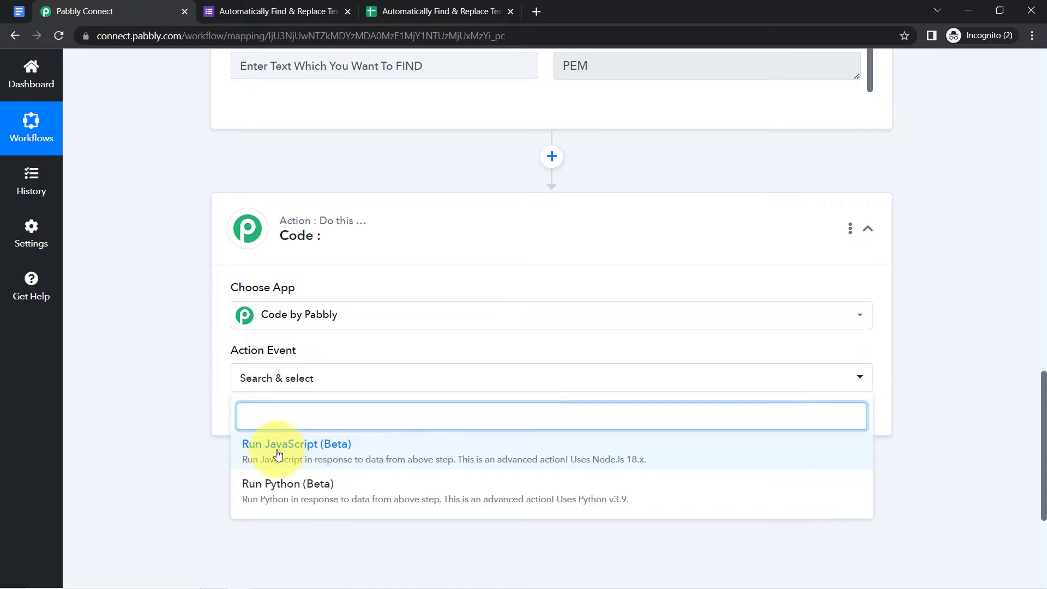
pyautogui.click(278, 454)
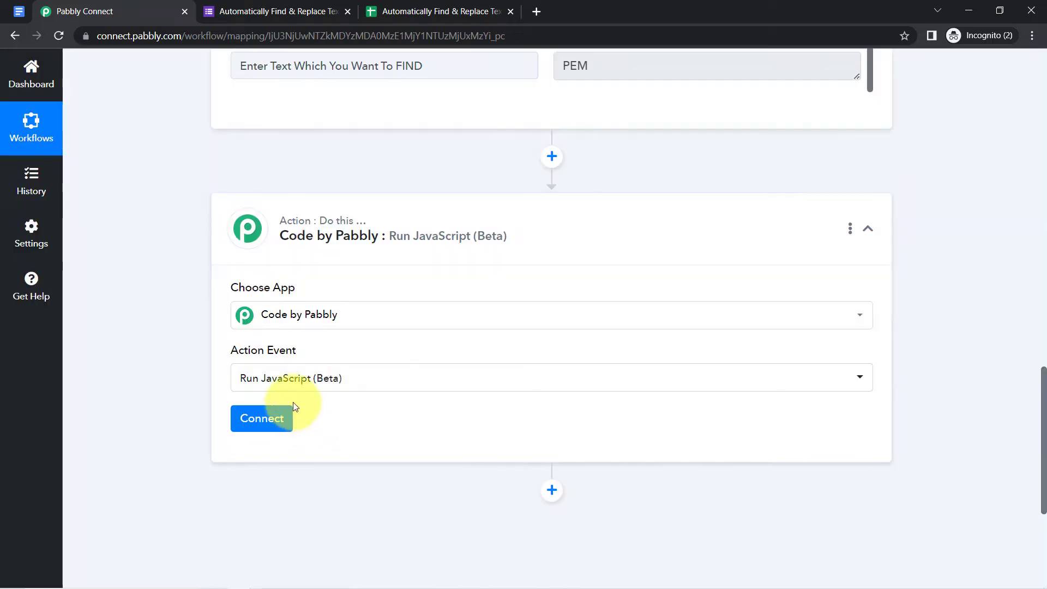
pyautogui.click(262, 419)
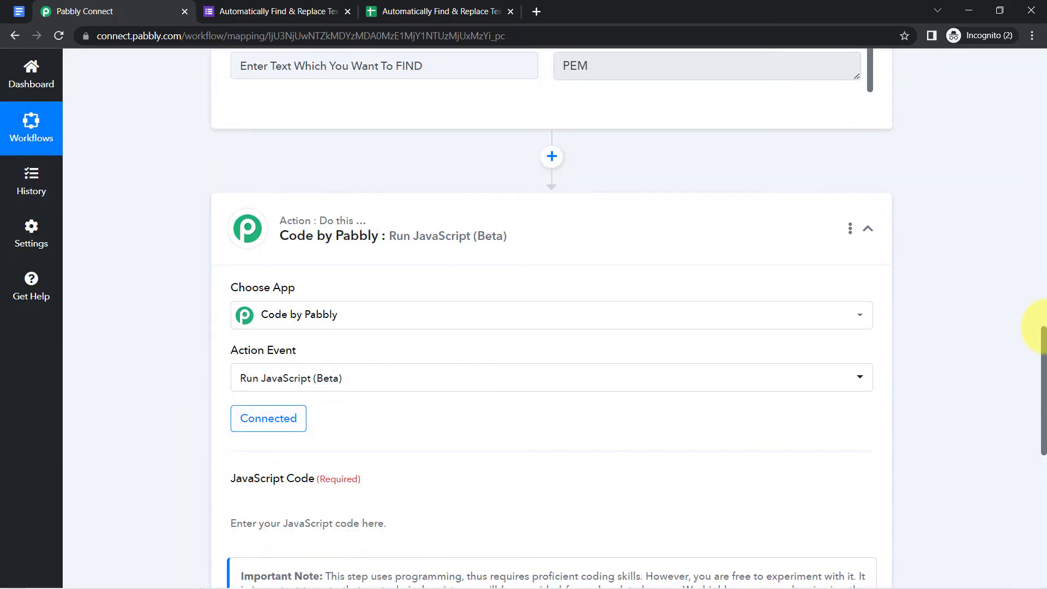
# - Review the JavaScript Code field and its notes, then switch to Notepad and examine the script's str variable declaration and its empty quotes
pyautogui.moveTo(1044, 337); pyautogui.dragTo(991, 395)
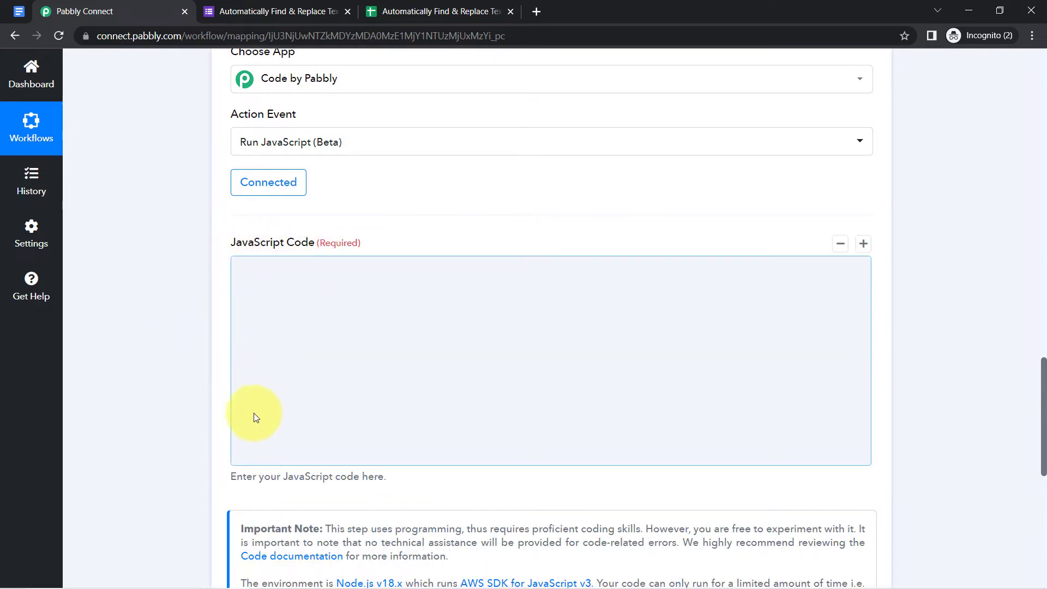
pyautogui.scroll(-2, 230, 458)
pyautogui.scroll(-1, 230, 458)
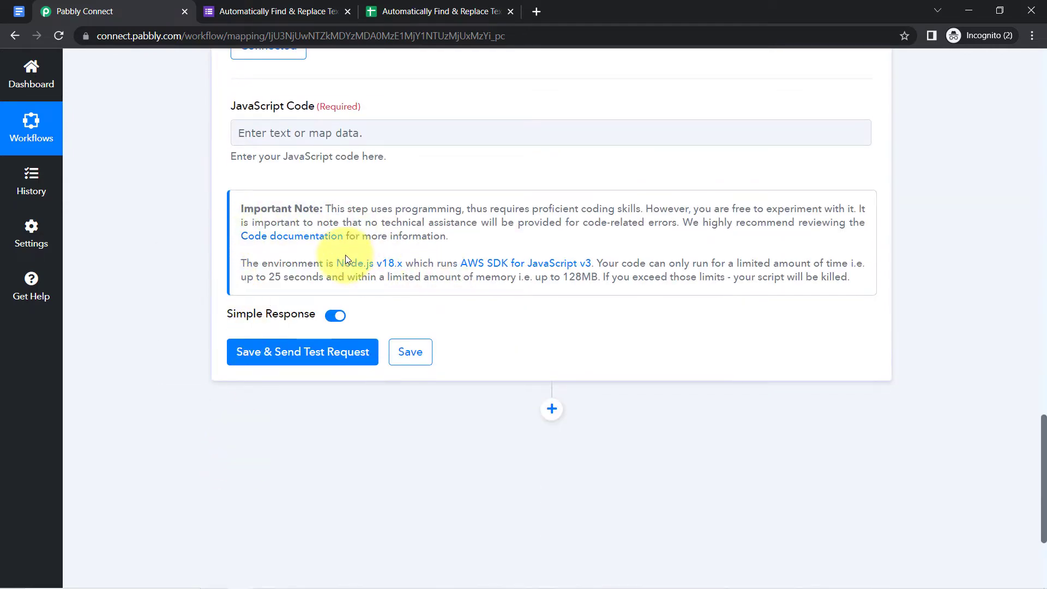
pyautogui.click(289, 579)
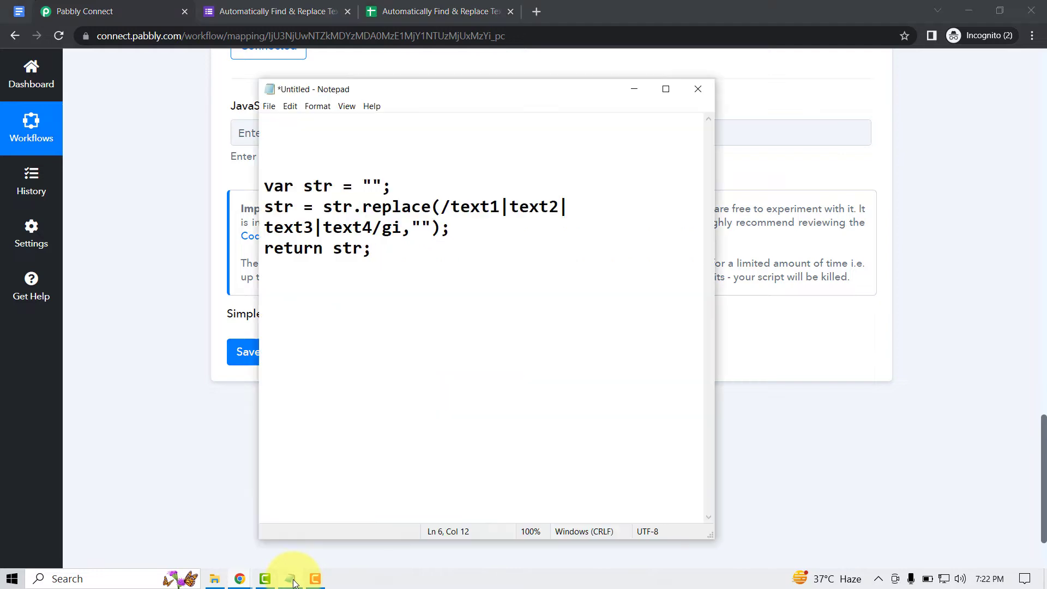
pyautogui.click(334, 249)
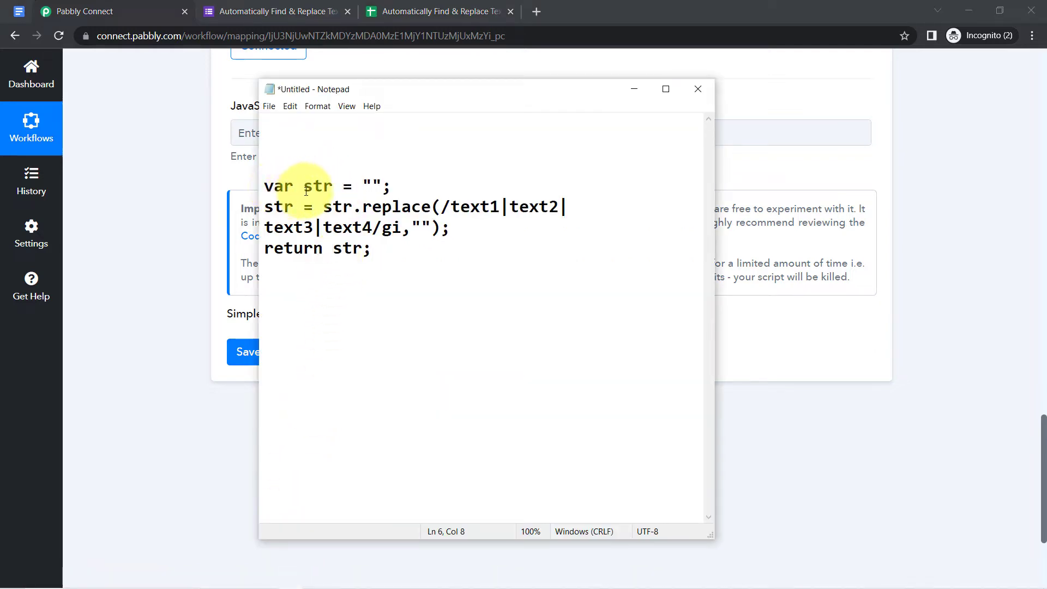
pyautogui.moveTo(271, 188); pyautogui.dragTo(331, 186)
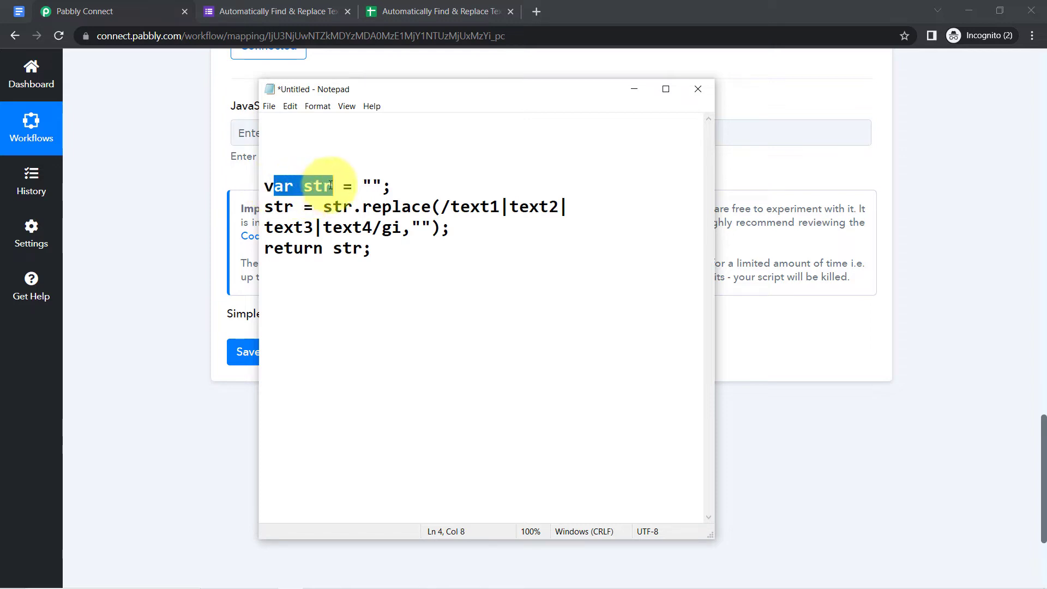
pyautogui.click(373, 186)
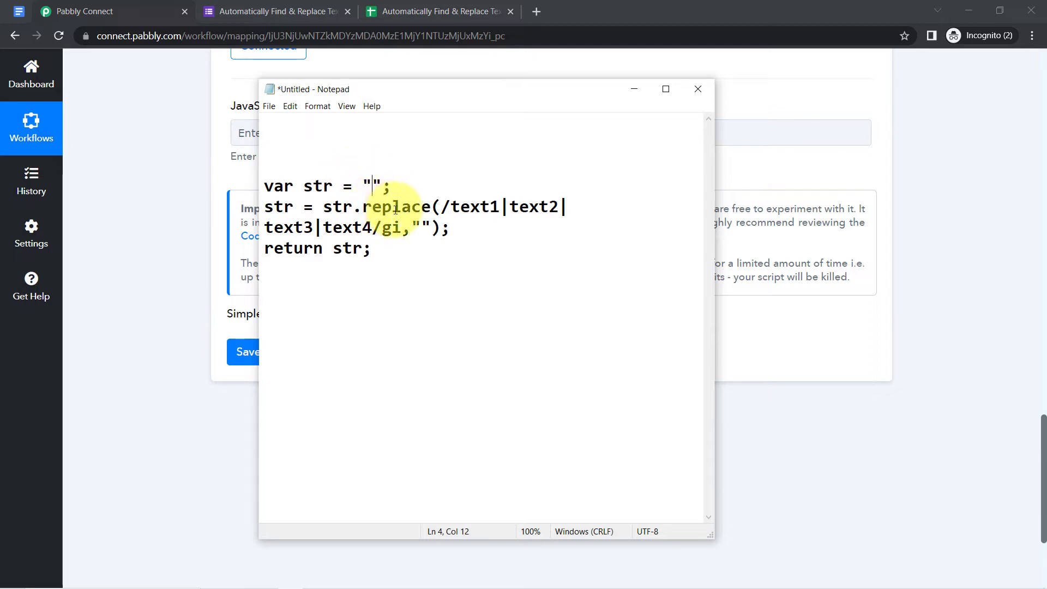
# - Examine the script's str.replace call, including its text1, text2, text3 and text4 placeholders and the replacement argument
pyautogui.moveTo(337, 205); pyautogui.dragTo(423, 205)
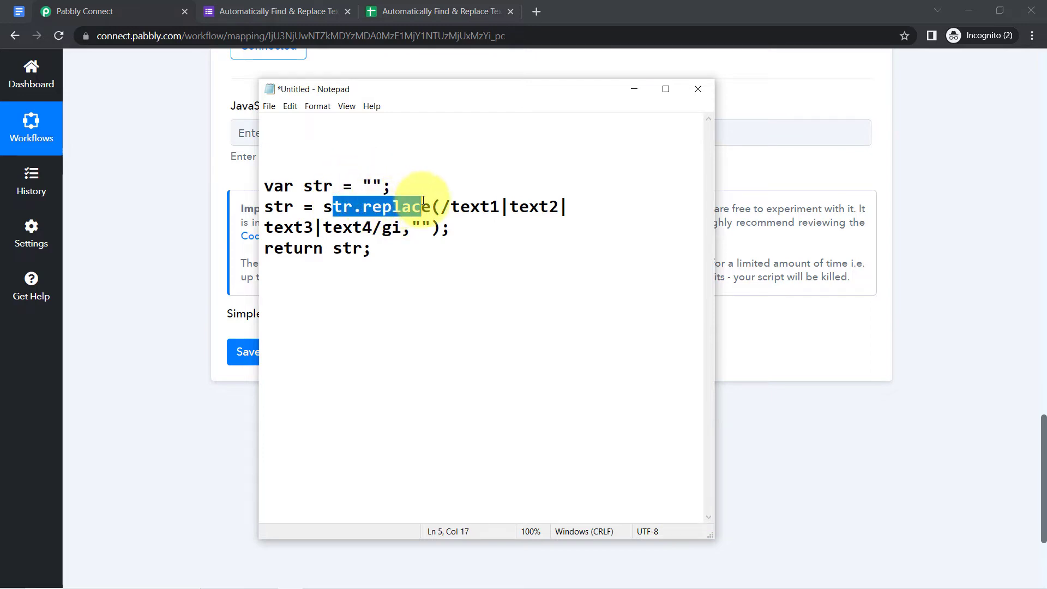
pyautogui.doubleClick(489, 204)
pyautogui.doubleClick(528, 205)
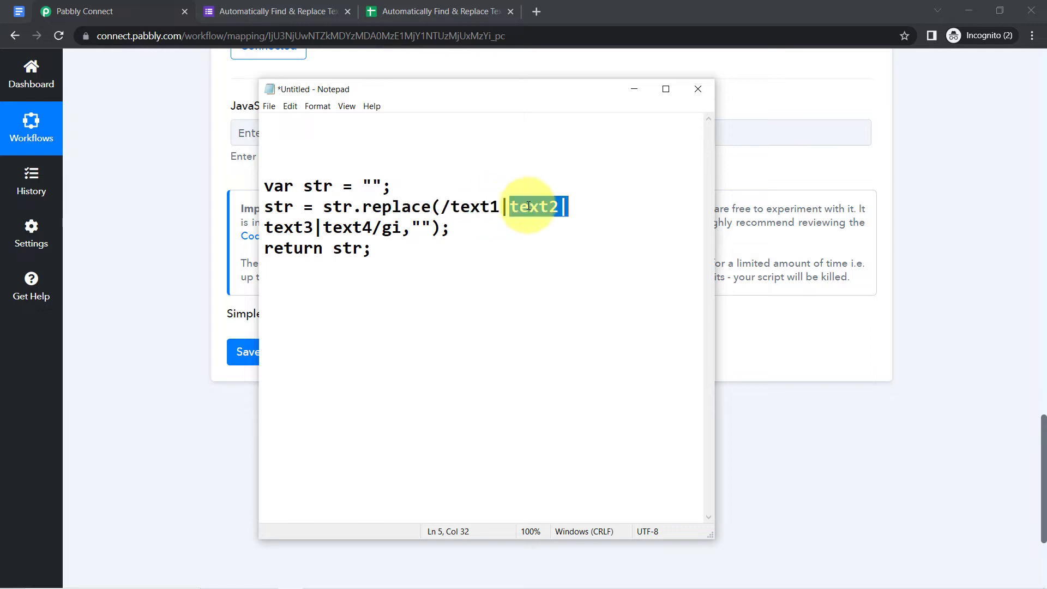
pyautogui.doubleClick(286, 231)
pyautogui.doubleClick(348, 228)
pyautogui.hotkey('shift', 'End')
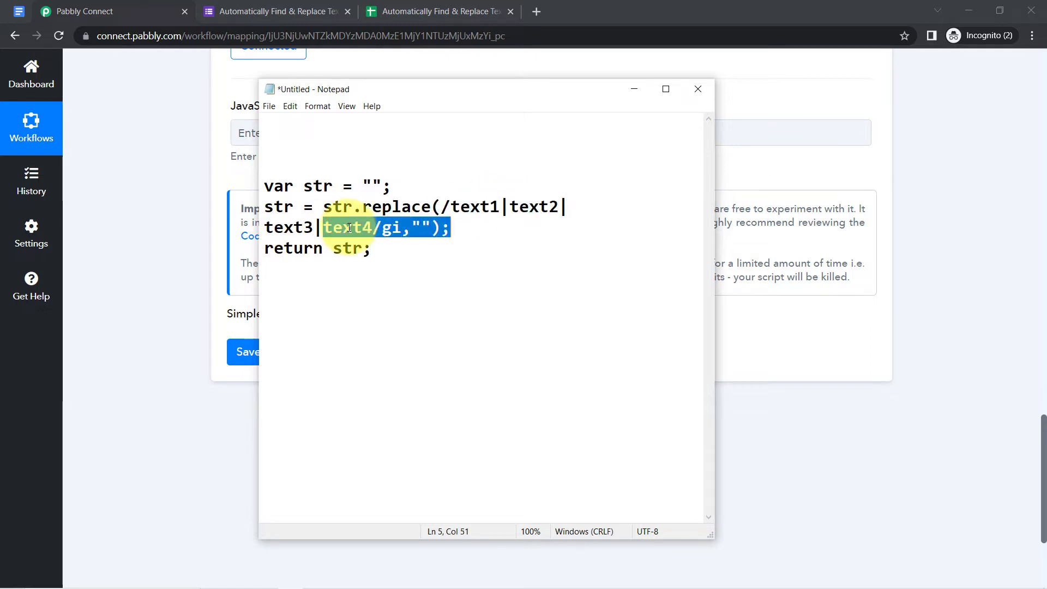
# - Examine how the text1 to text4 search words, separated by vertical bars, relate to the empty replacement quotes in the script
pyautogui.click(349, 228)
pyautogui.moveTo(451, 207); pyautogui.dragTo(558, 207)
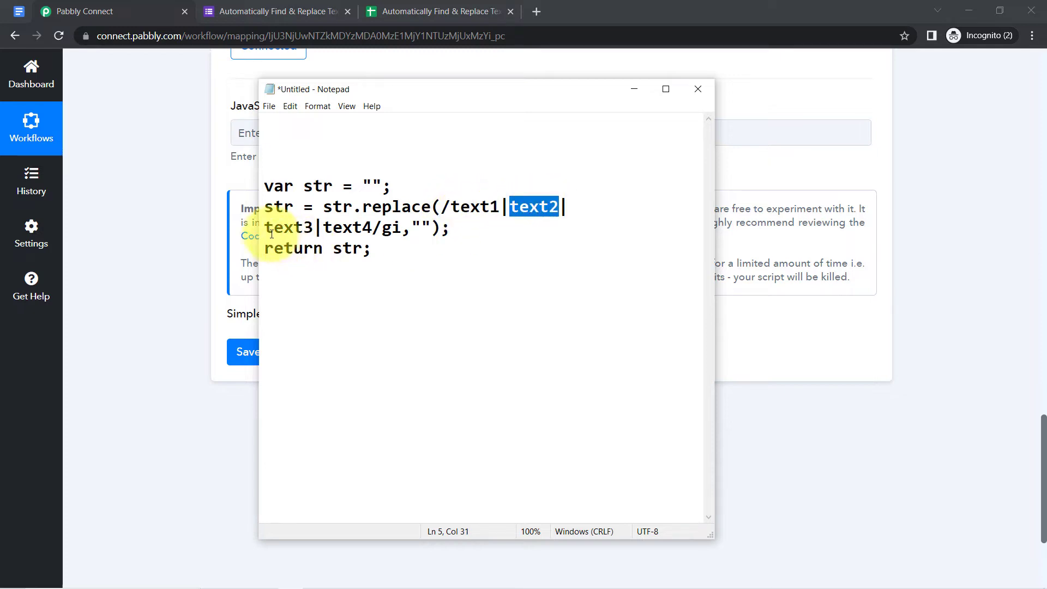
pyautogui.moveTo(265, 228); pyautogui.dragTo(373, 228)
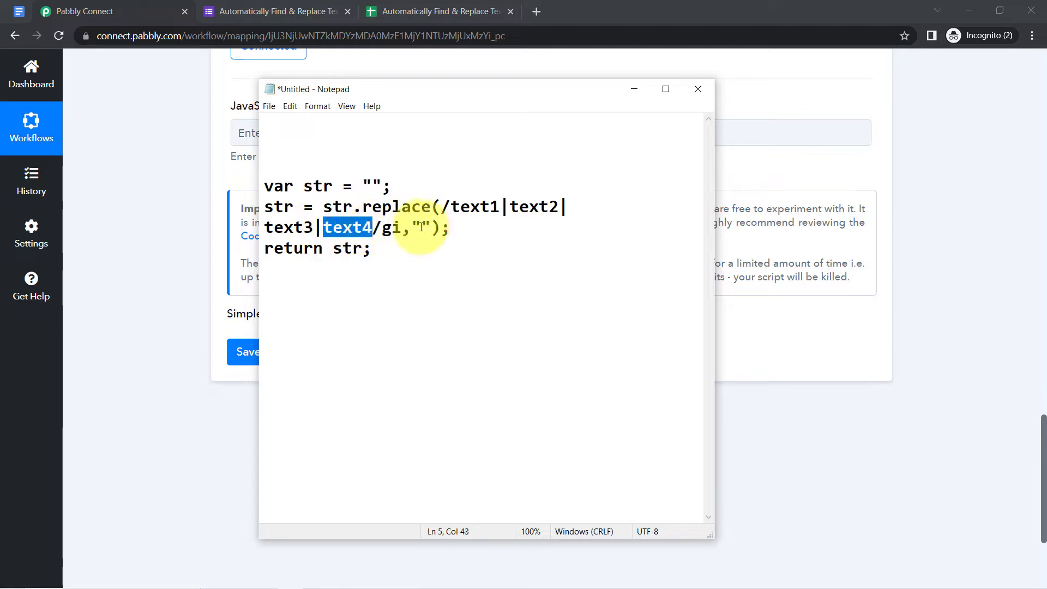
pyautogui.click(421, 227)
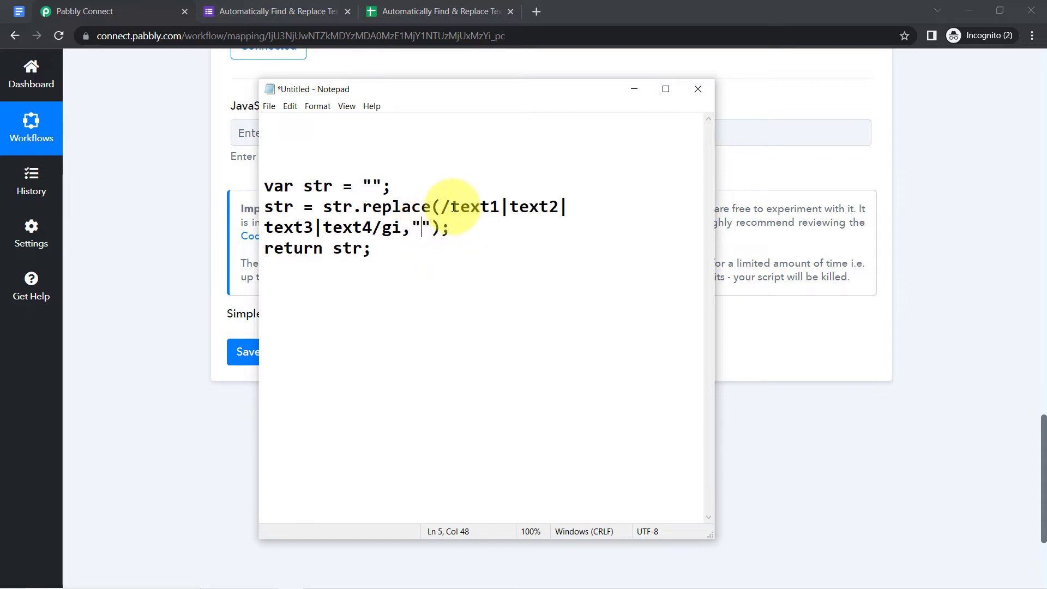
pyautogui.moveTo(450, 208); pyautogui.dragTo(373, 224)
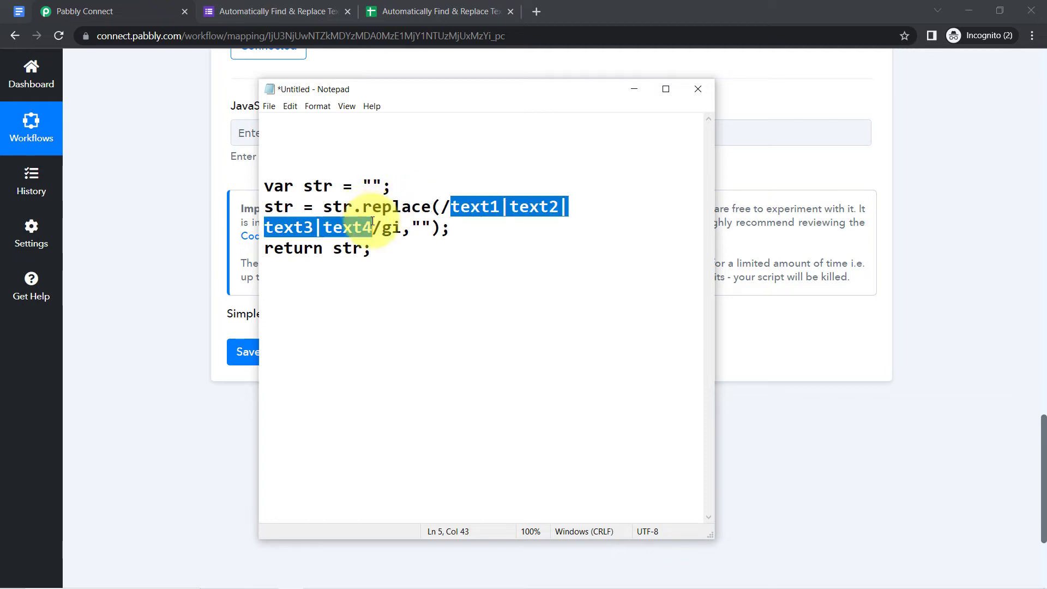
pyautogui.click(410, 226)
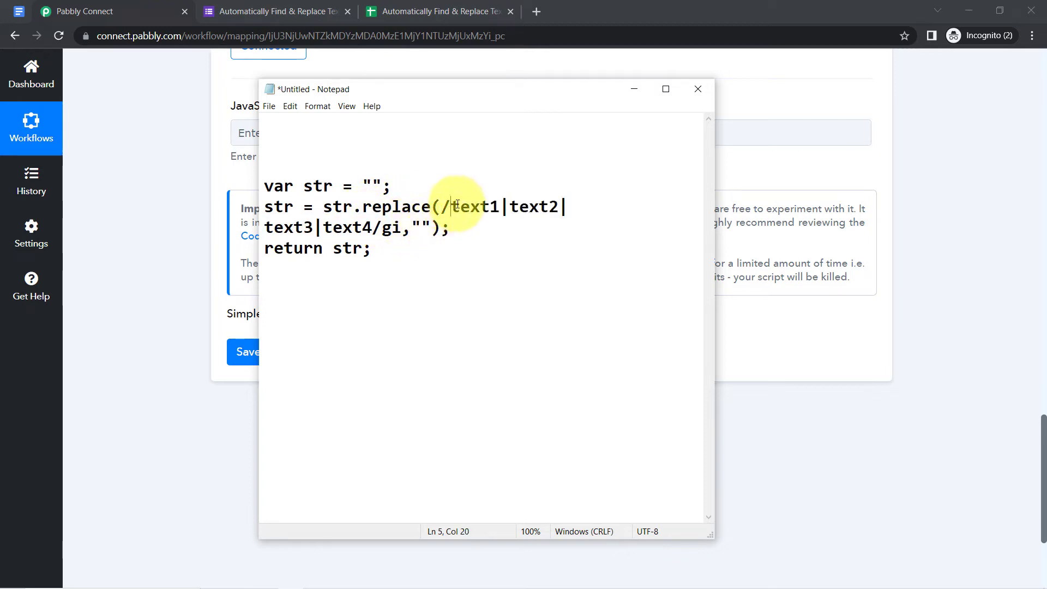
pyautogui.moveTo(457, 206); pyautogui.dragTo(426, 227)
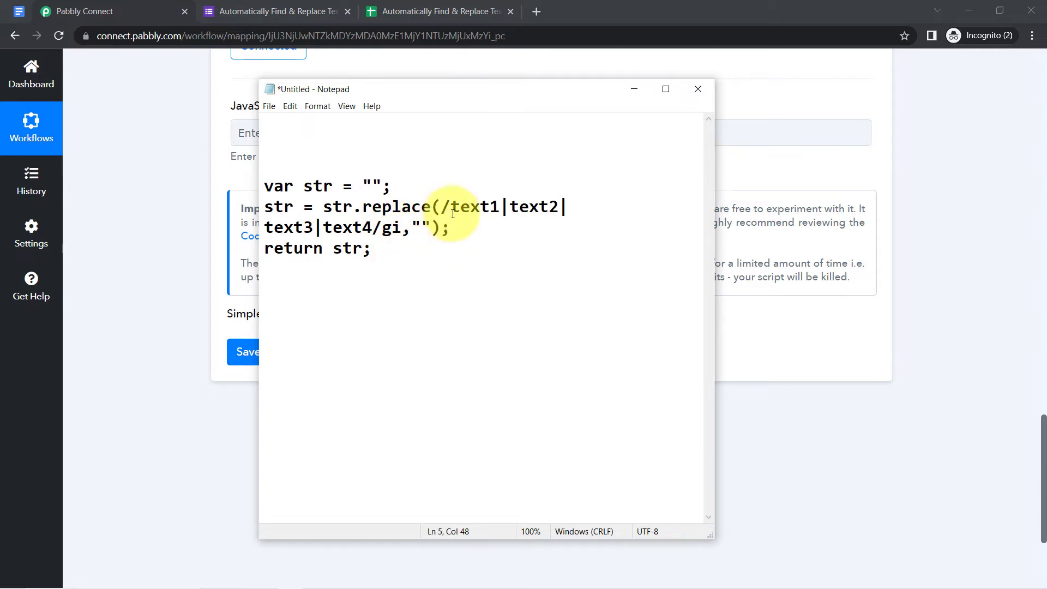
# - Copy the find-and-replace script from Notepad into the JavaScript Code field of the Run JavaScript action
pyautogui.moveTo(452, 209); pyautogui.dragTo(184, 234)
pyautogui.hotkey('ctrl', 'c')
pyautogui.click(403, 246)
pyautogui.click(182, 230)
pyautogui.click(286, 134)
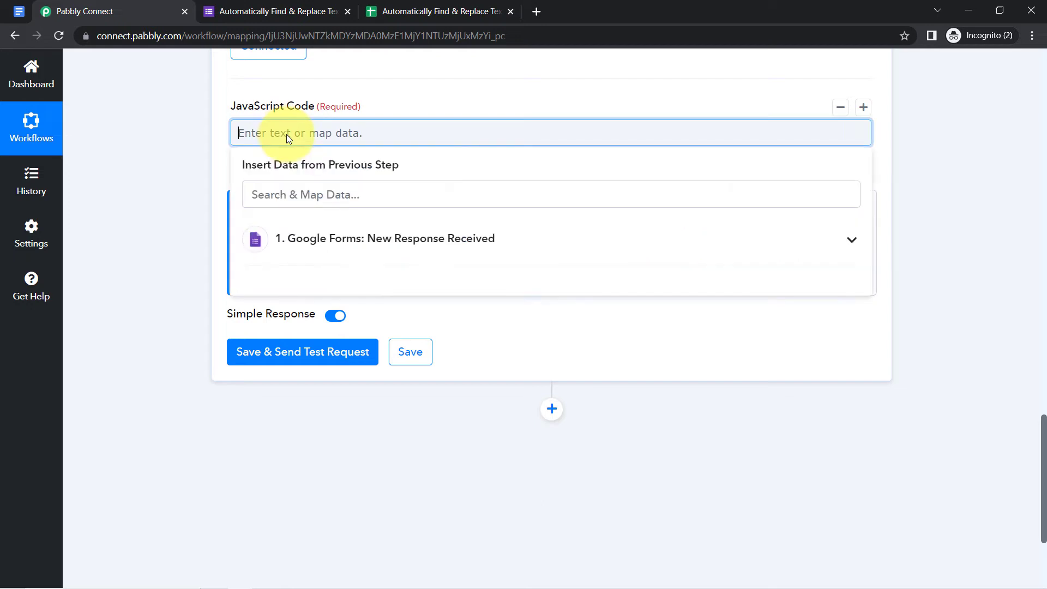
pyautogui.hotkey('ctrl', 'v')
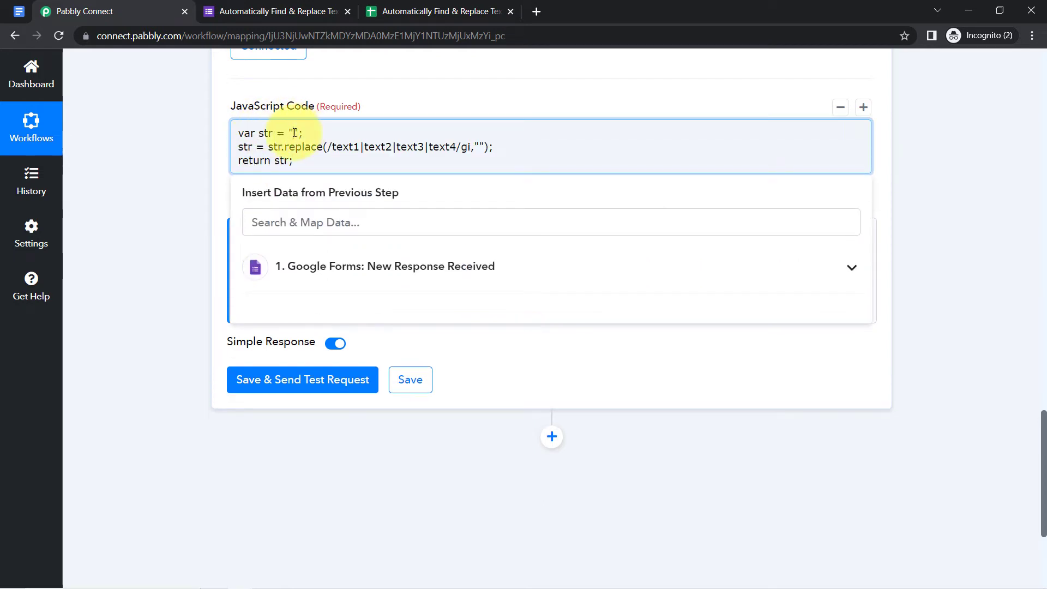
# - Map the Submit The Text value from the Google Forms response between the empty quotes of the str variable
pyautogui.click(292, 133)
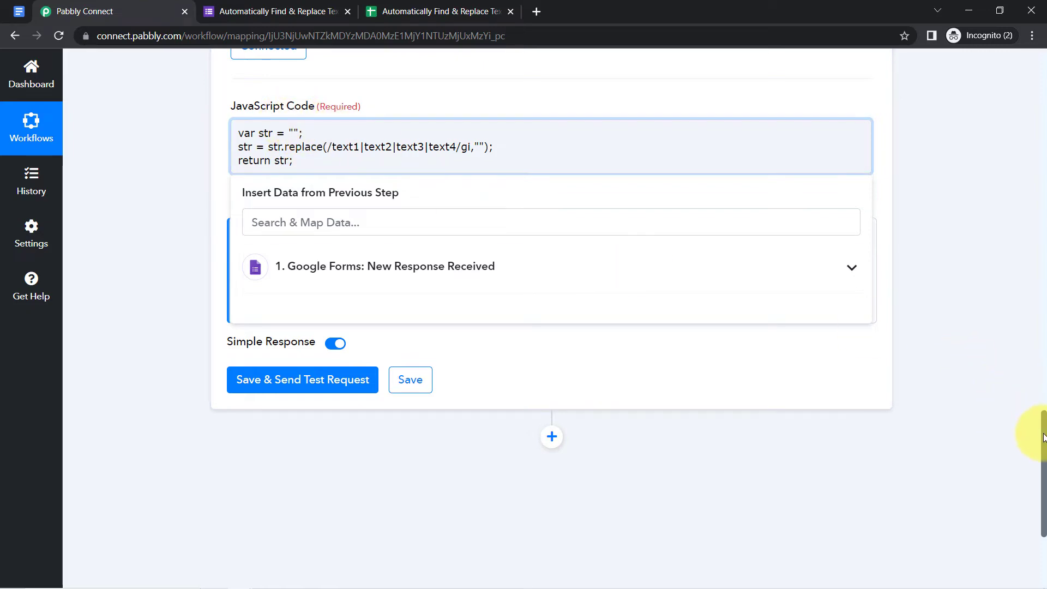
pyautogui.scroll(10, 1027, 320)
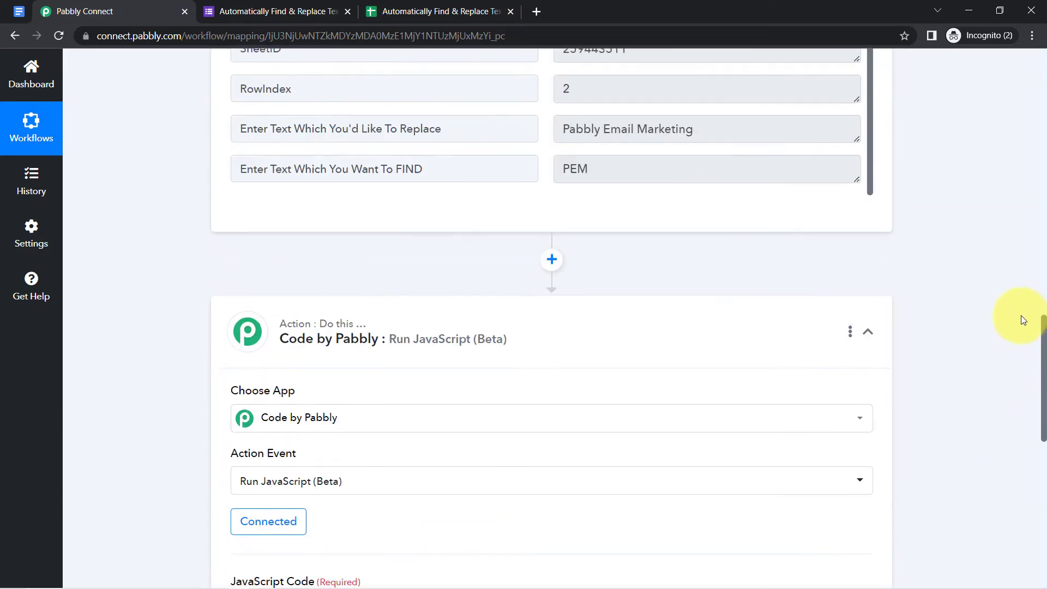
pyautogui.scroll(3, 1016, 284)
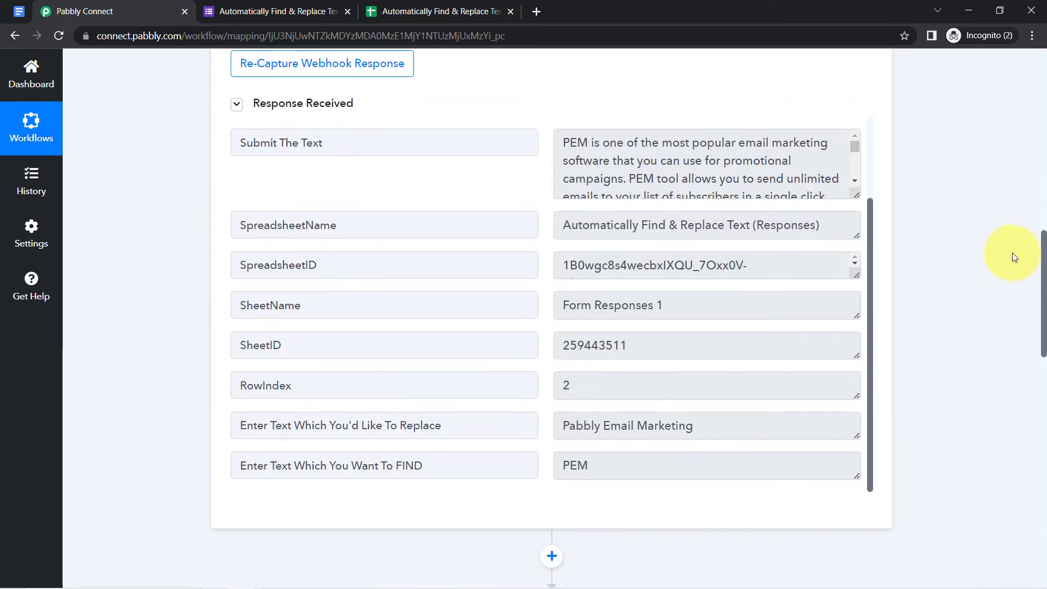
pyautogui.moveTo(578, 137); pyautogui.dragTo(736, 119)
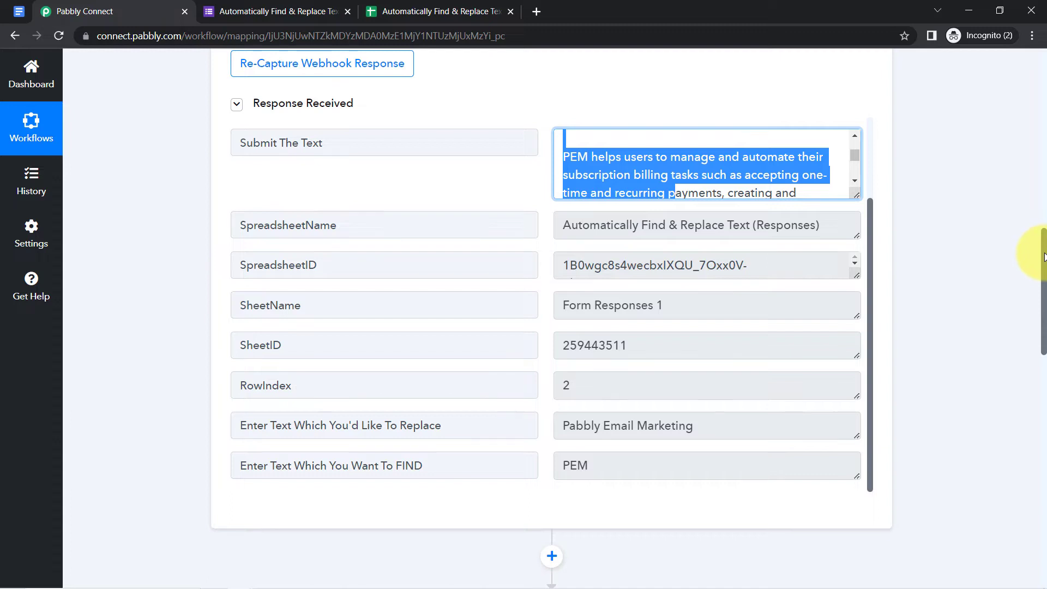
pyautogui.moveTo(1040, 252); pyautogui.dragTo(998, 417)
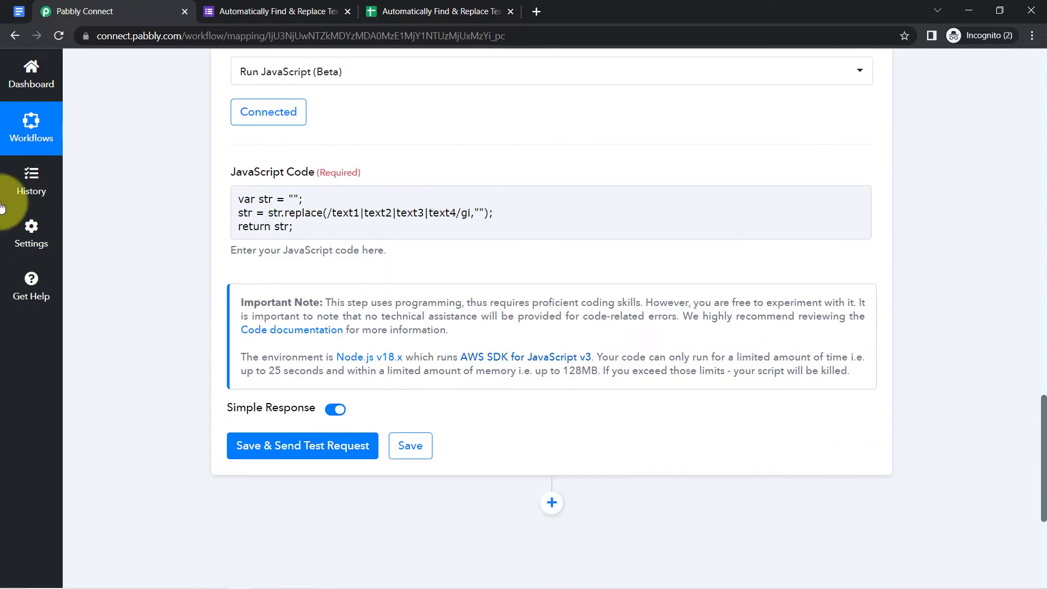
pyautogui.click(289, 211)
pyautogui.click(294, 199)
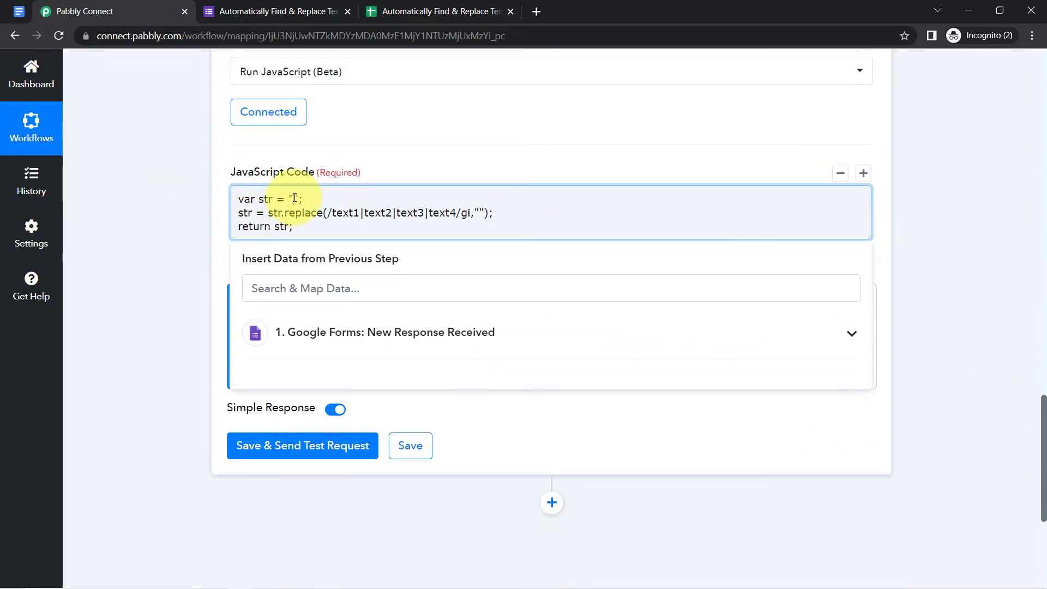
pyautogui.click(319, 331)
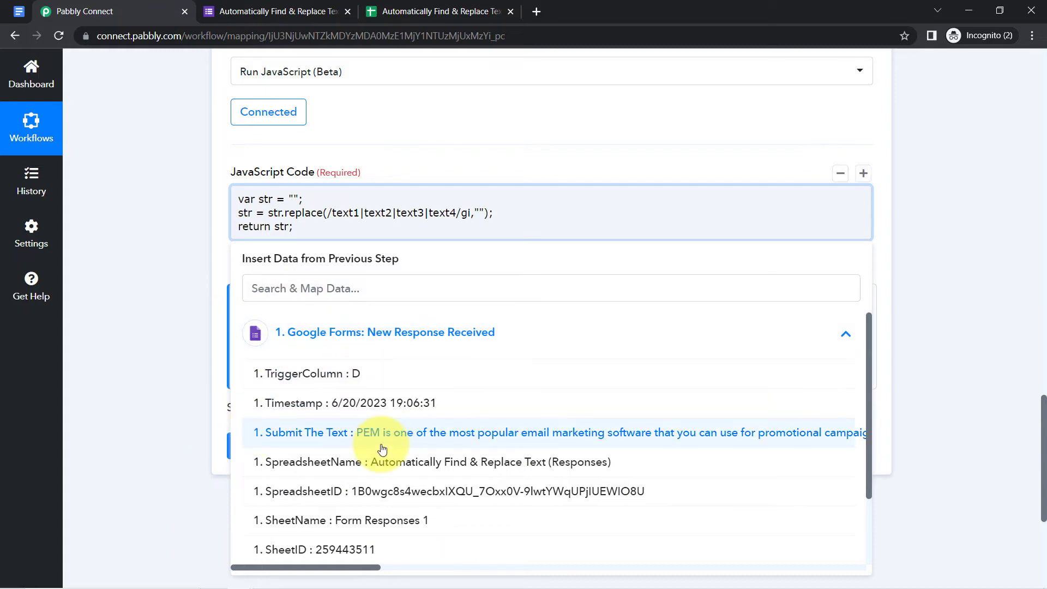
pyautogui.click(346, 432)
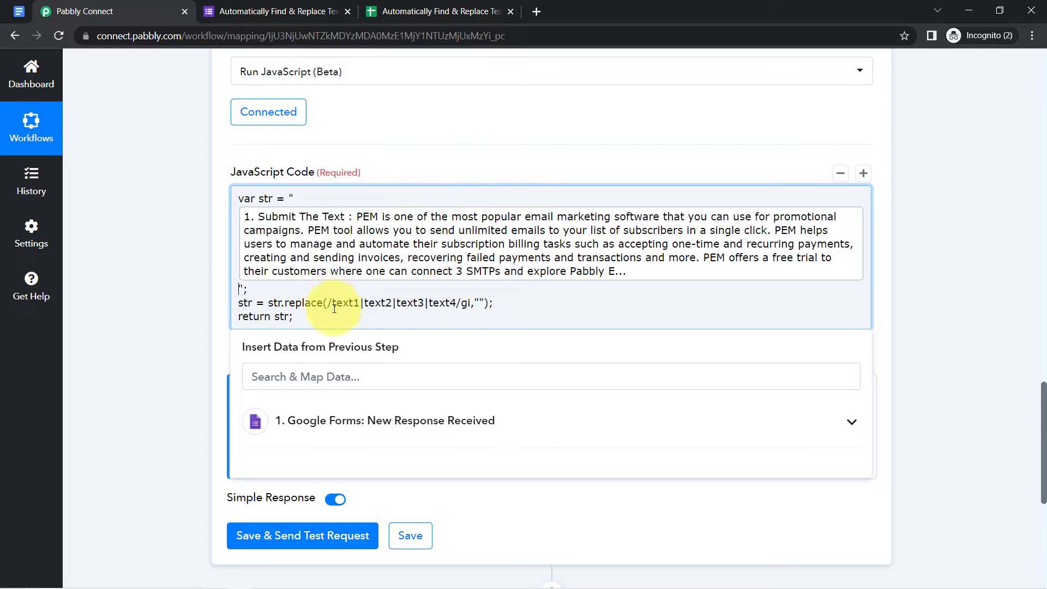
# - Replace text1|text2|text3|text4 in the code with the mapped Enter Text Which You Want To FIND response, searching the data for pem
pyautogui.moveTo(348, 307); pyautogui.dragTo(419, 305)
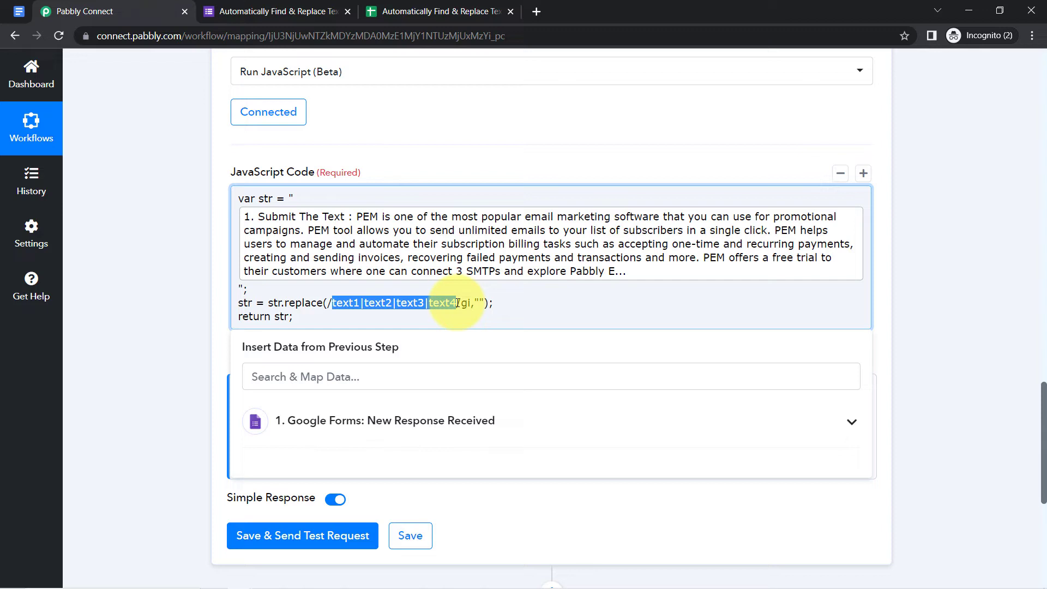
pyautogui.press('BackSpace')
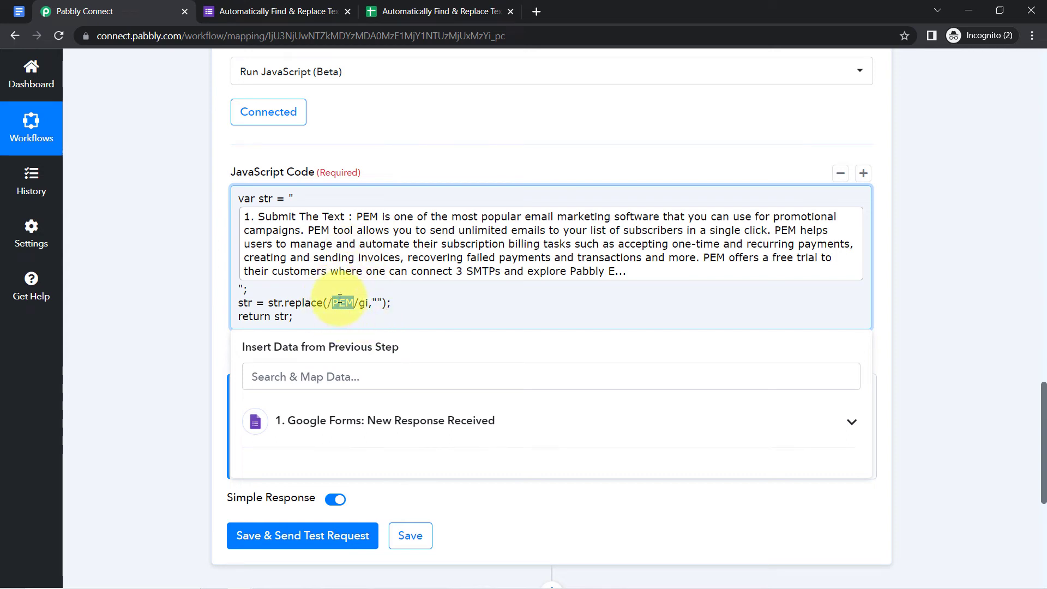
pyautogui.click(304, 429)
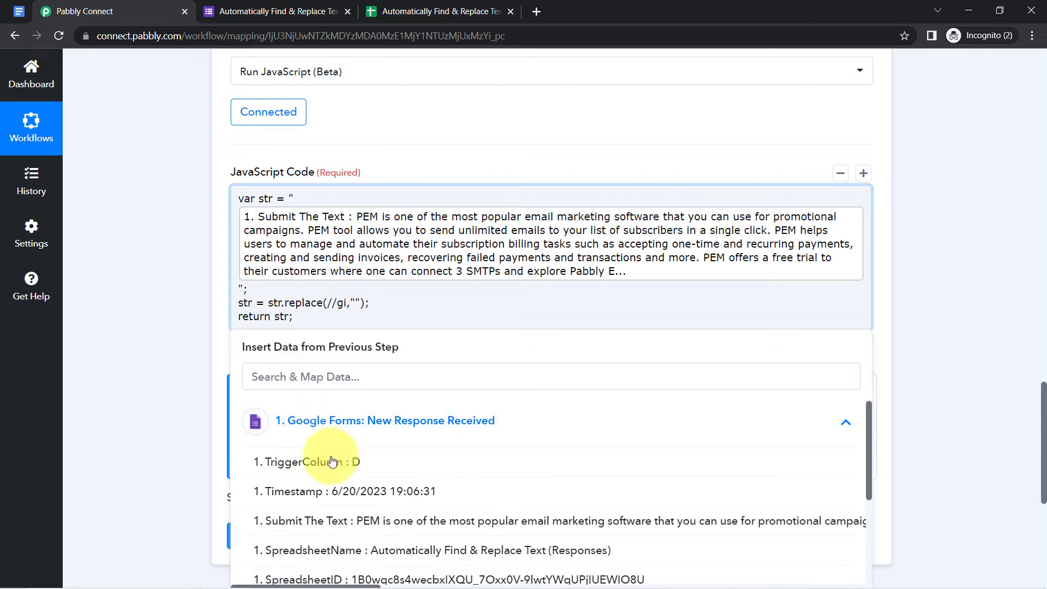
pyautogui.click(292, 382)
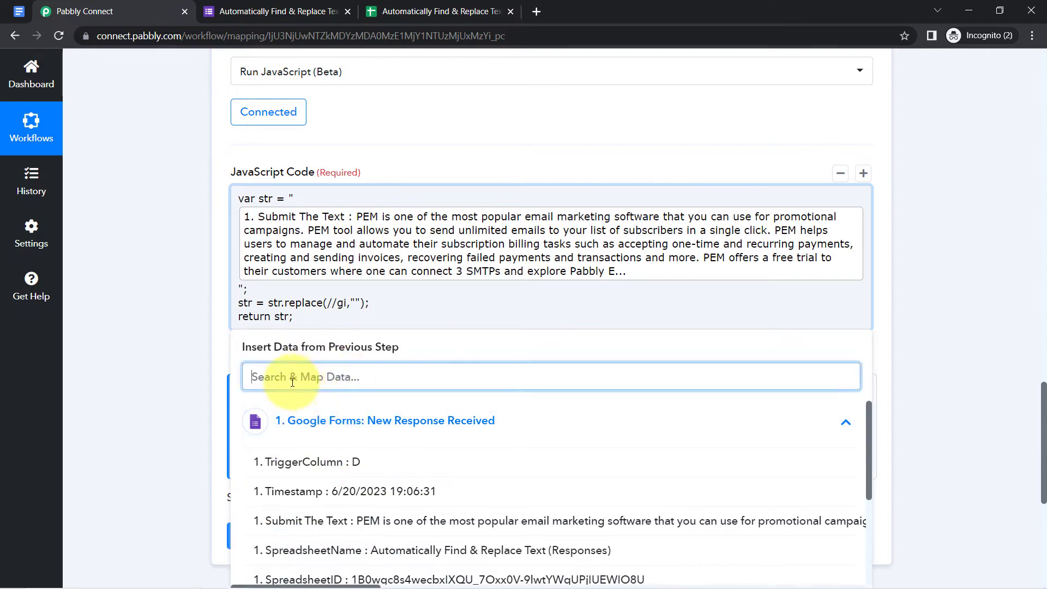
pyautogui.write('pe')
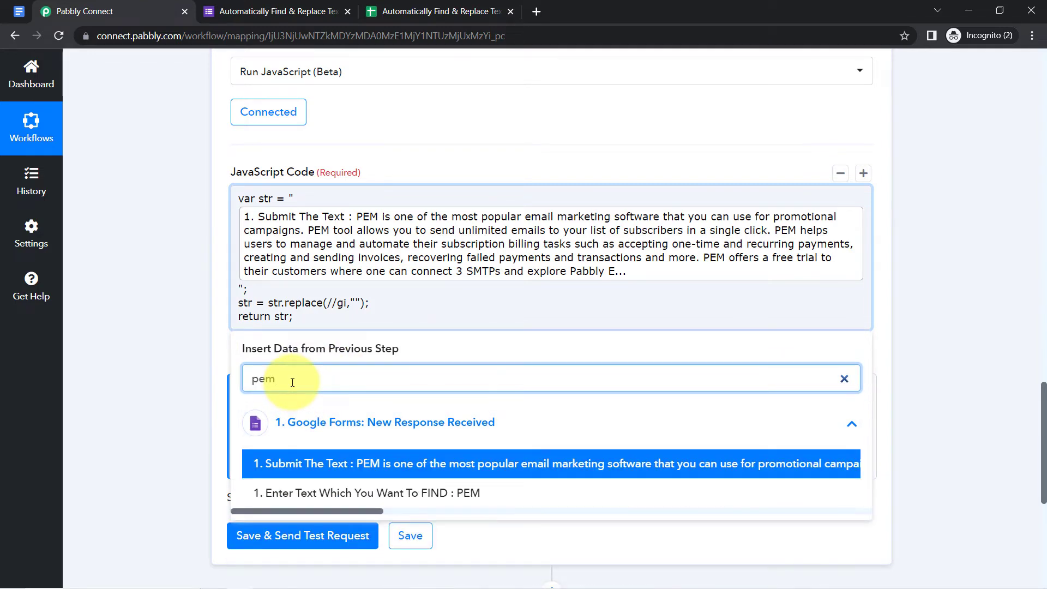
pyautogui.write('m')
pyautogui.click(448, 493)
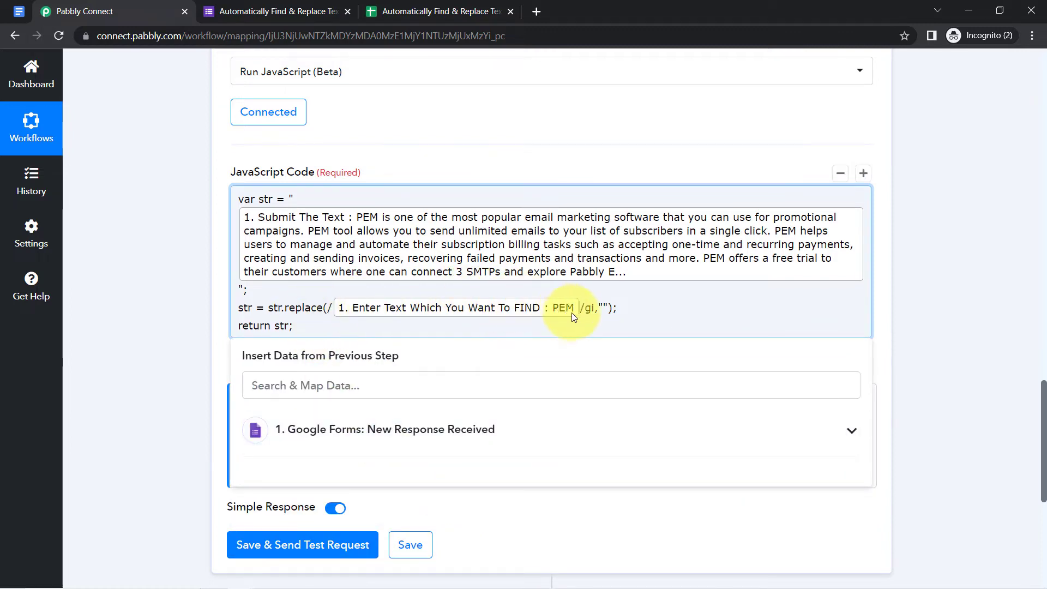
# - Map the Enter Text Which You'd Like To Replace response between the quotes of the str.replace call's second argument
pyautogui.click(604, 308)
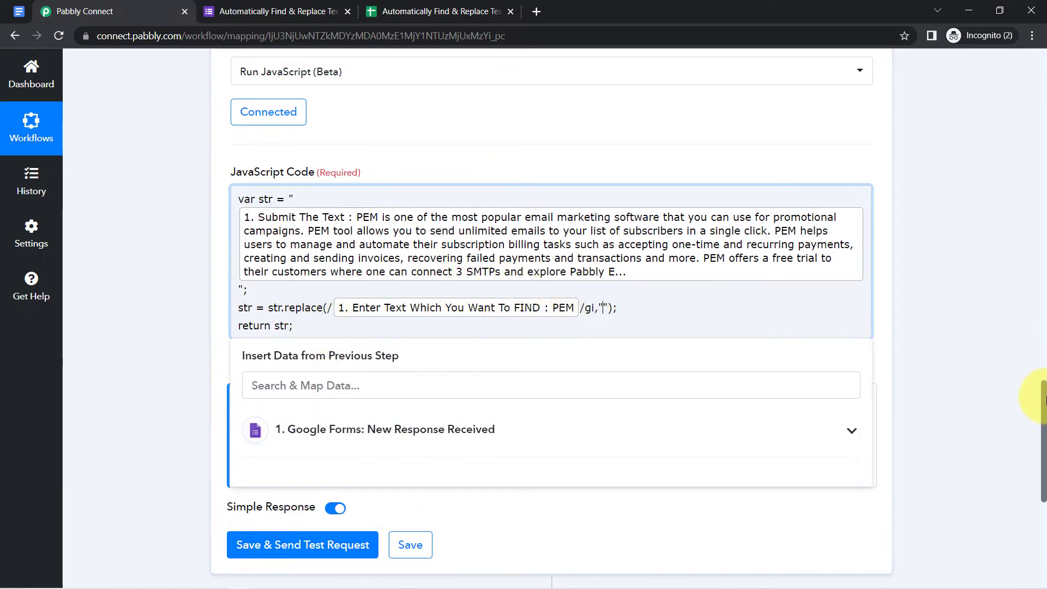
pyautogui.scroll(-3, 1037, 409)
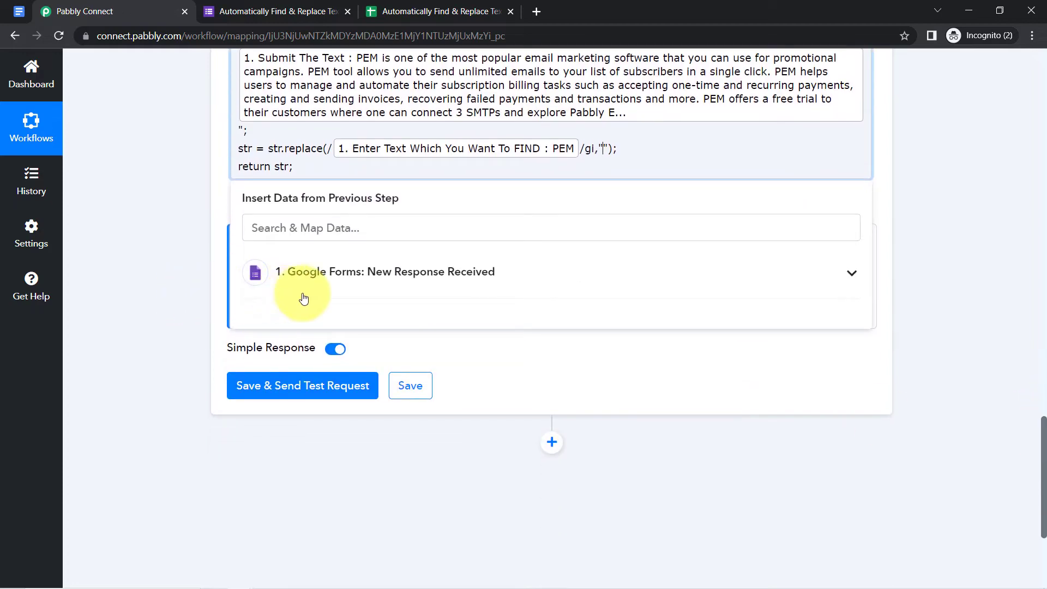
pyautogui.click(328, 282)
pyautogui.scroll(-1, 420, 460)
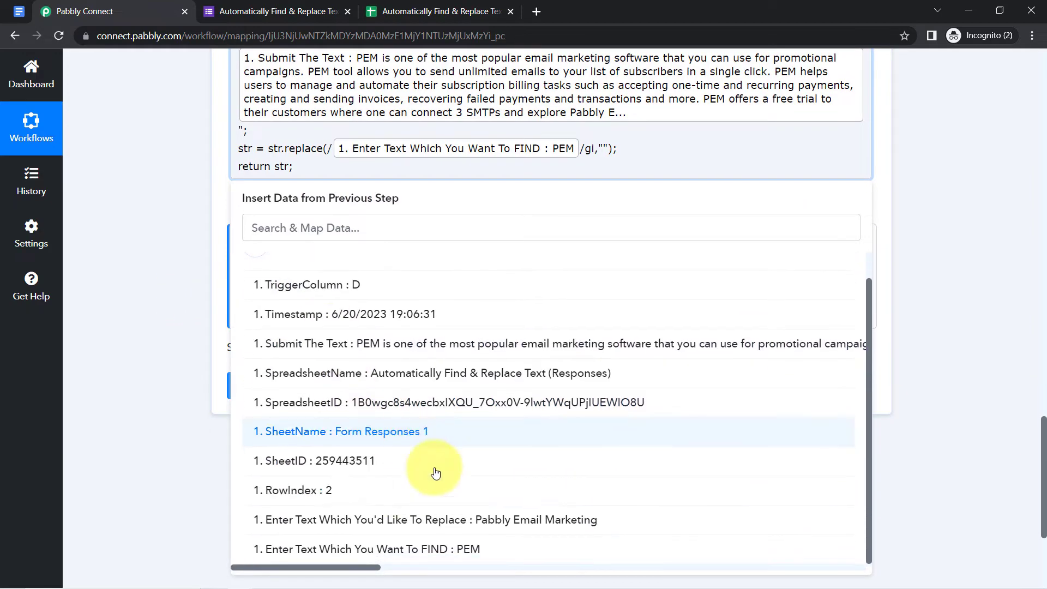
pyautogui.click(531, 526)
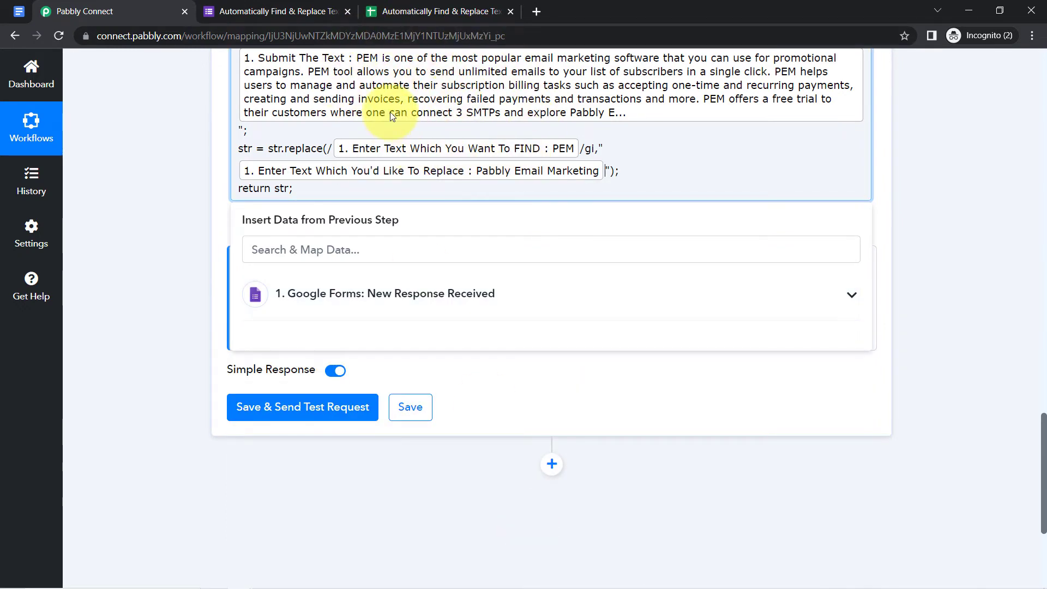
# - Save the action and send a test request, then enlarge the Output value and check where Pabbly Email Marketing replaces the searched word
pyautogui.click(199, 192)
pyautogui.click(277, 299)
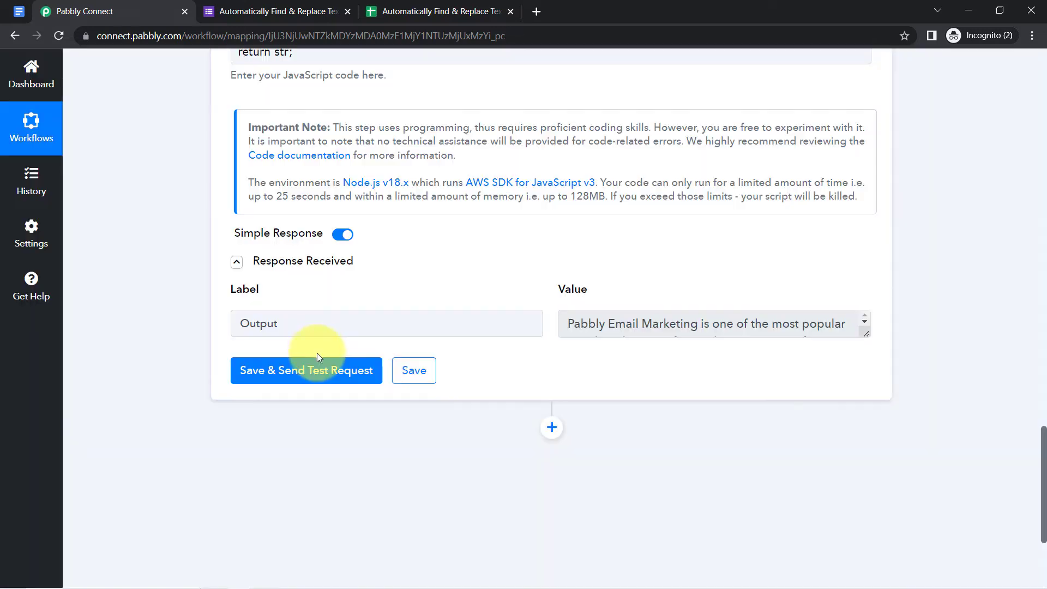
pyautogui.moveTo(867, 335); pyautogui.dragTo(864, 543)
pyautogui.scroll(-2, 1043, 451)
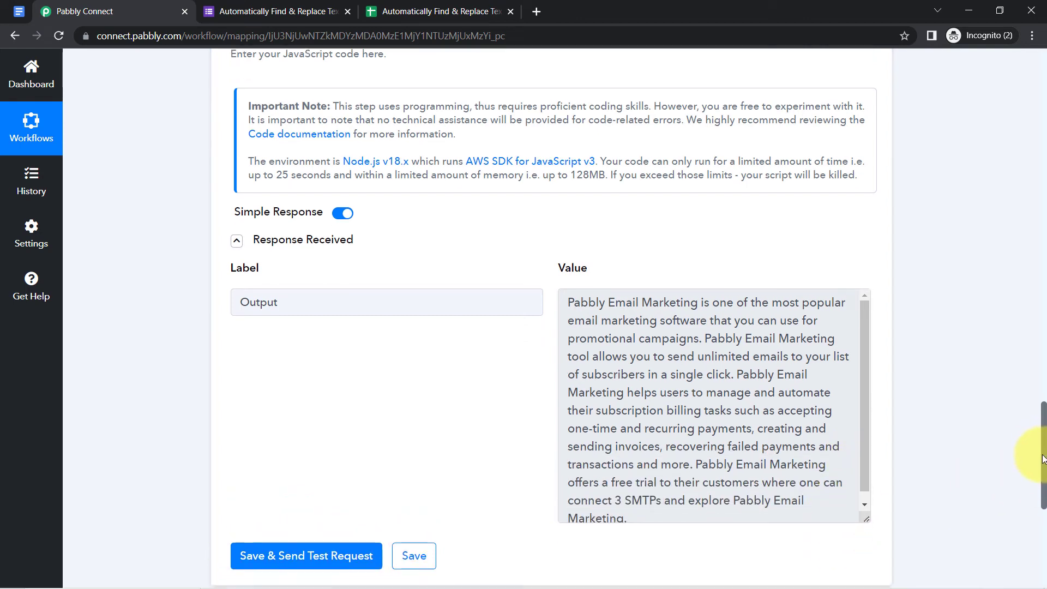
pyautogui.moveTo(571, 219); pyautogui.dragTo(692, 223)
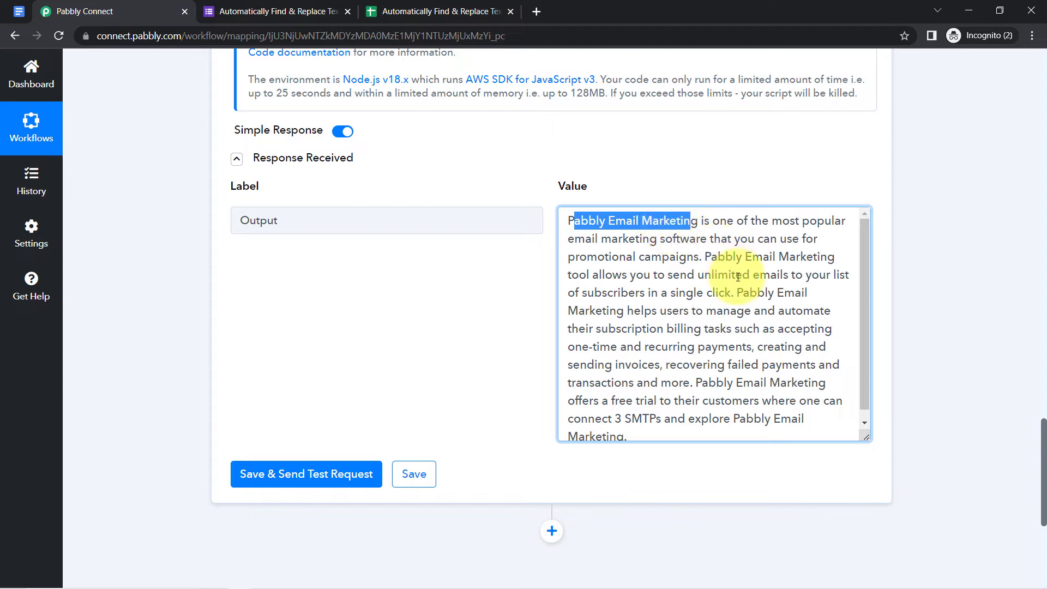
pyautogui.moveTo(744, 293); pyautogui.dragTo(589, 318)
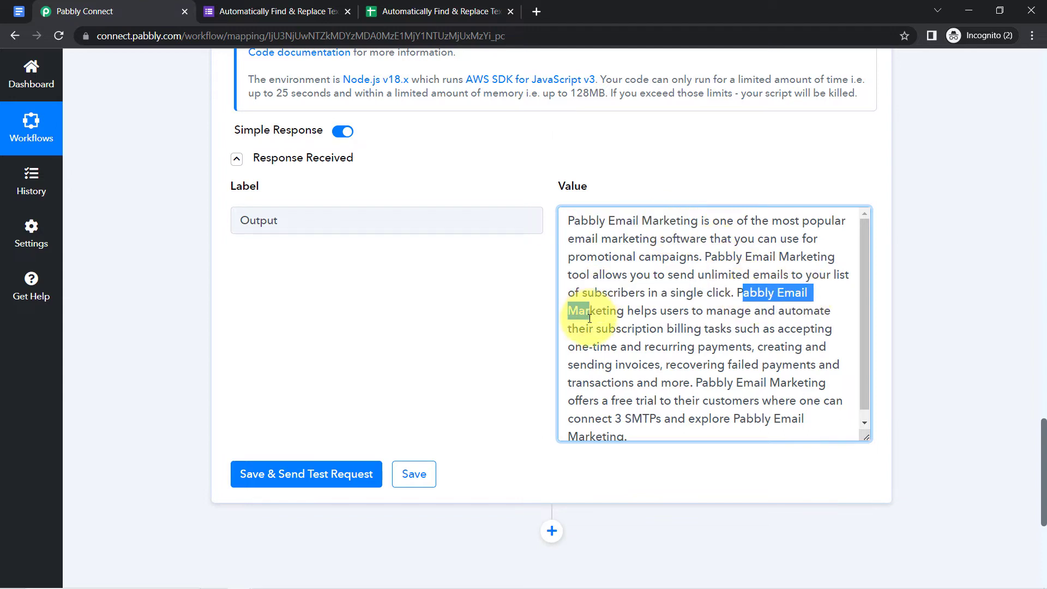
pyautogui.moveTo(718, 258); pyautogui.dragTo(866, 305)
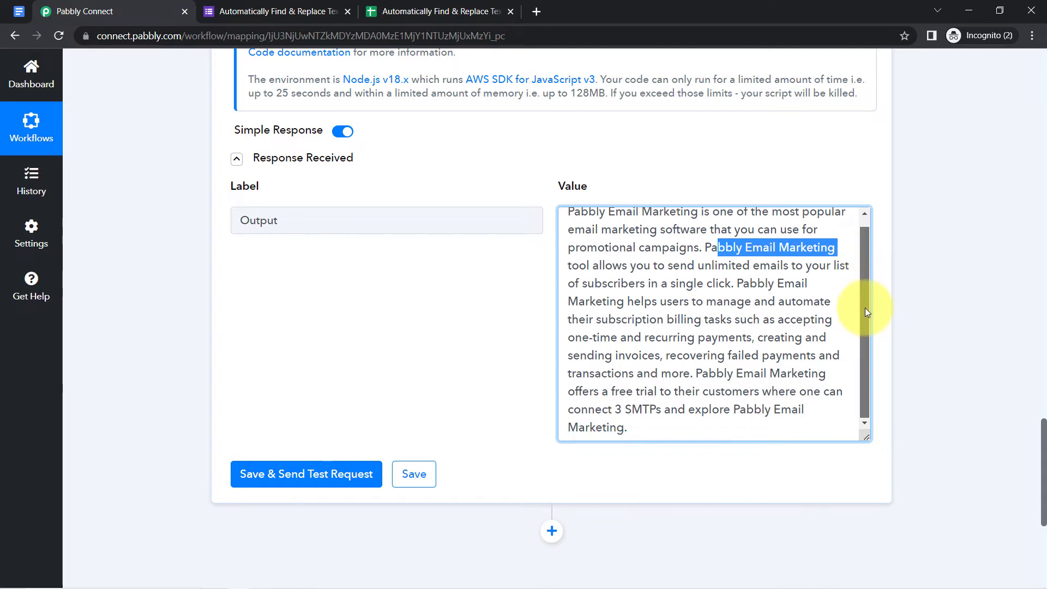
pyautogui.moveTo(717, 374); pyautogui.dragTo(792, 374)
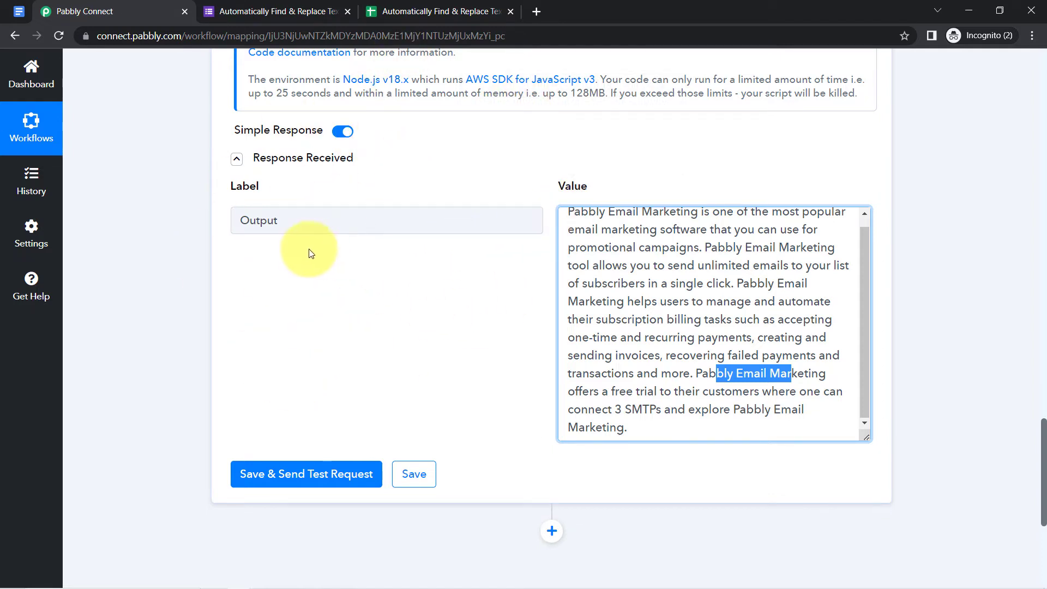
# - Try adding the extra search terms |fvb|dkfjjndf|dkfjbn after the mapped find value in the JavaScript code, and remove them again
pyautogui.moveTo(1043, 428); pyautogui.dragTo(1039, 359)
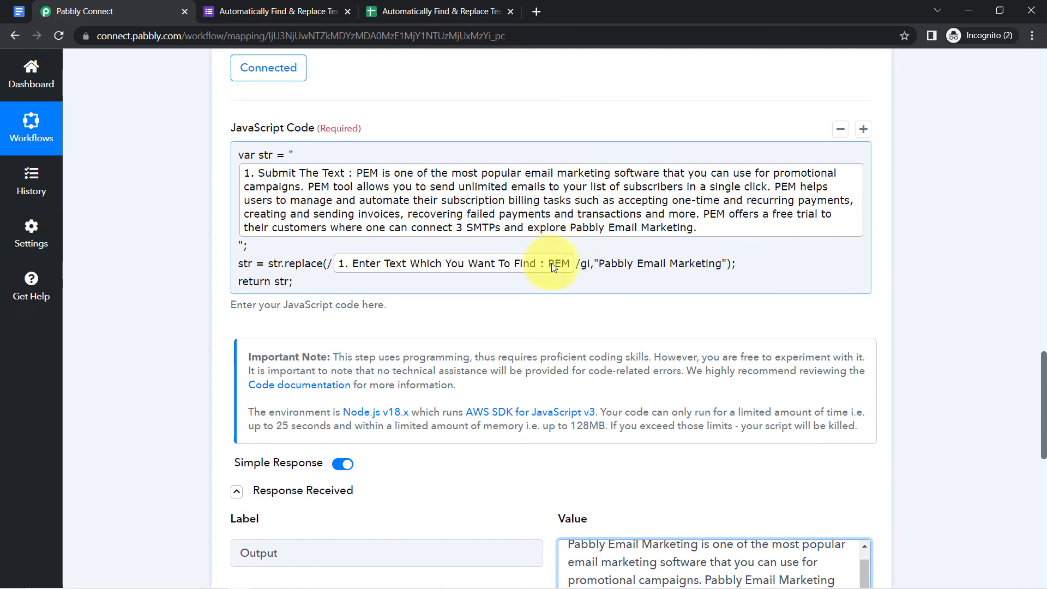
pyautogui.click(680, 269)
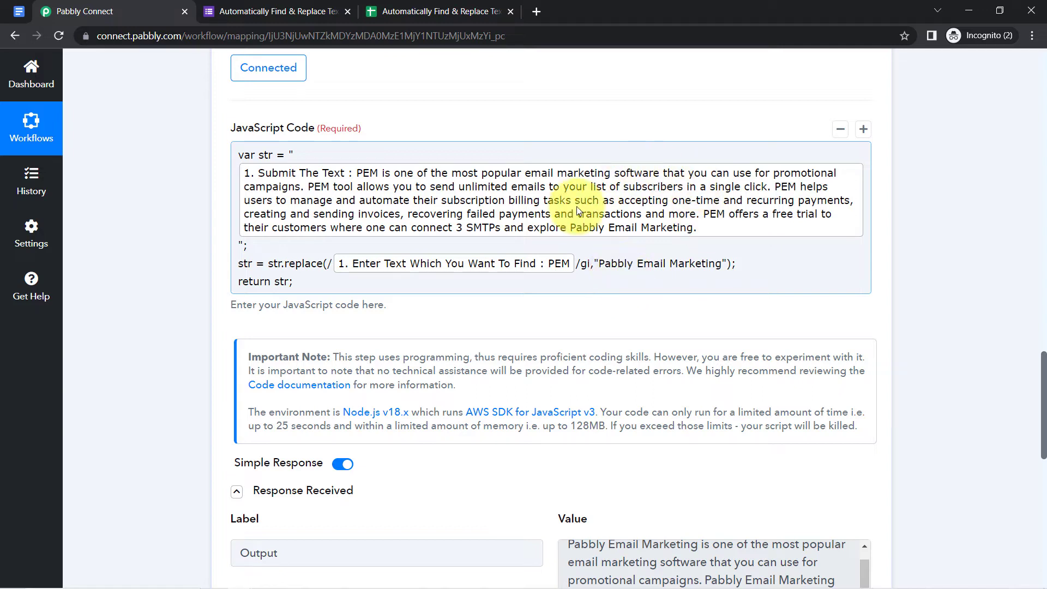
pyautogui.click(576, 264)
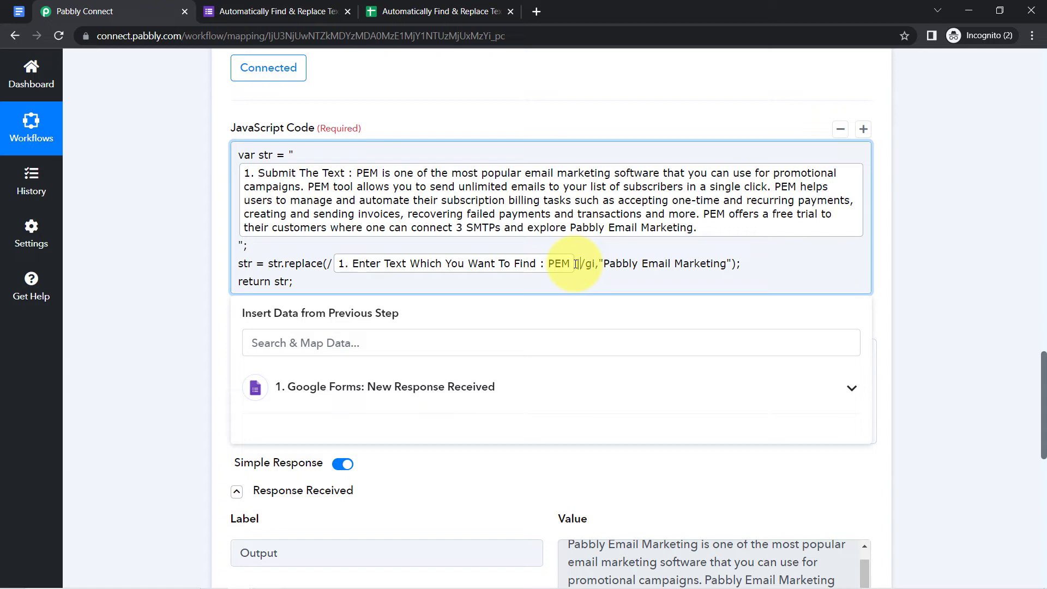
pyautogui.write('fvb')
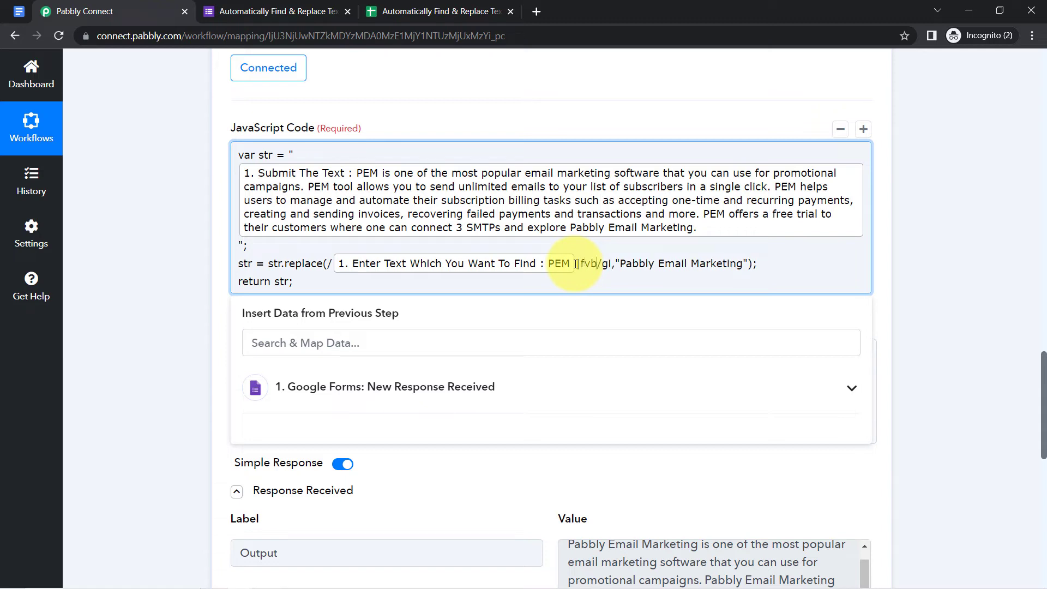
pyautogui.write('|dkfjjndf')
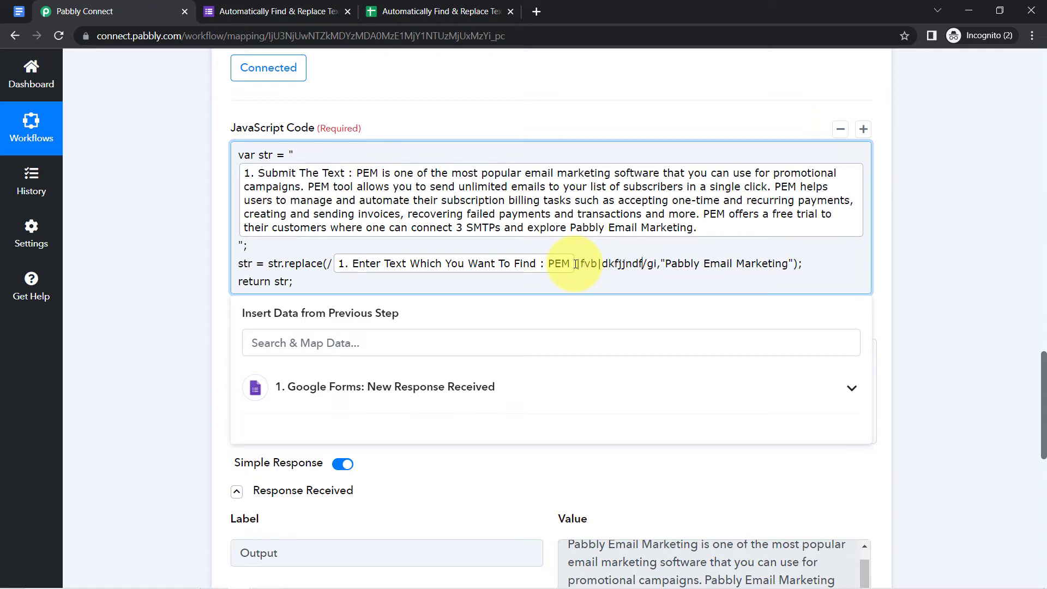
pyautogui.write('|dkfjbn')
pyautogui.press('BackSpace')
pyautogui.press('BackSpace')
pyautogui.press('BackSpace')
pyautogui.press('BackSpace')
pyautogui.press('BackSpace')
pyautogui.press('BackSpace')
pyautogui.press('BackSpace')
pyautogui.press('BackSpace')
pyautogui.press('BackSpace')
pyautogui.press('BackSpace')
pyautogui.press('BackSpace')
pyautogui.press('BackSpace')
pyautogui.press('BackSpace')
pyautogui.press('BackSpace')
pyautogui.press('BackSpace')
pyautogui.press('BackSpace')
pyautogui.press('BackSpace')
pyautogui.press('BackSpace')
pyautogui.press('BackSpace')
pyautogui.press('BackSpace')
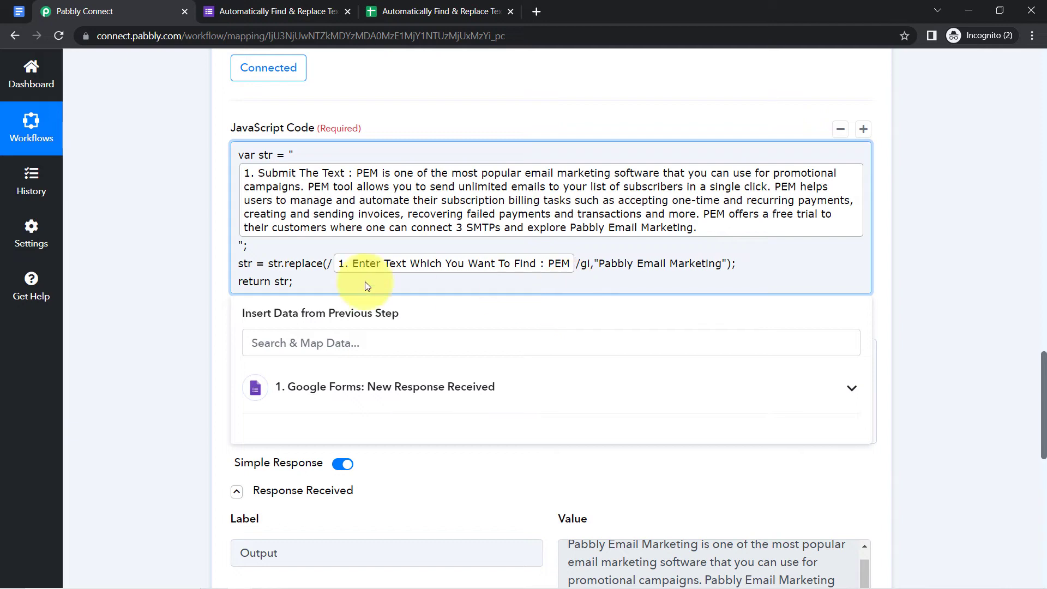
pyautogui.click(149, 287)
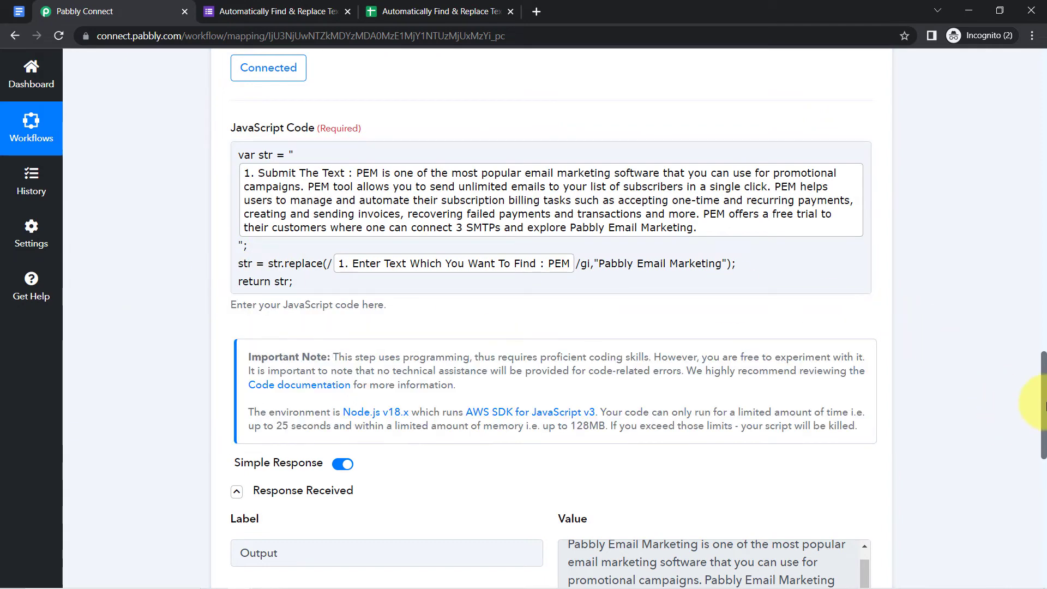
# - Check the Converted Text column in the responses spreadsheet, and add Google Sheets as the workflow's next action app
pyautogui.moveTo(1042, 398); pyautogui.dragTo(1041, 462)
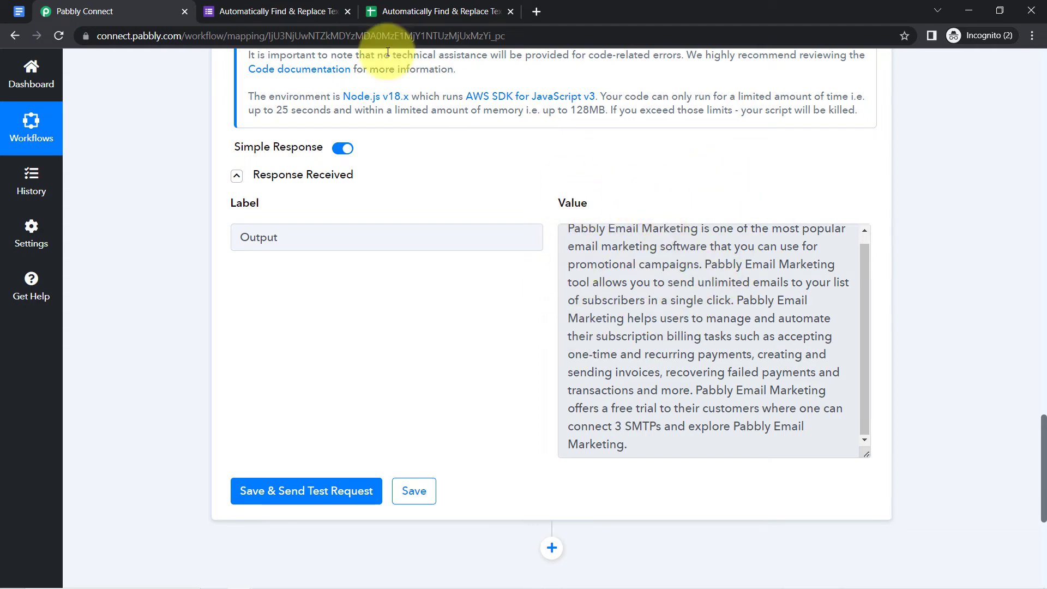
pyautogui.click(442, 12)
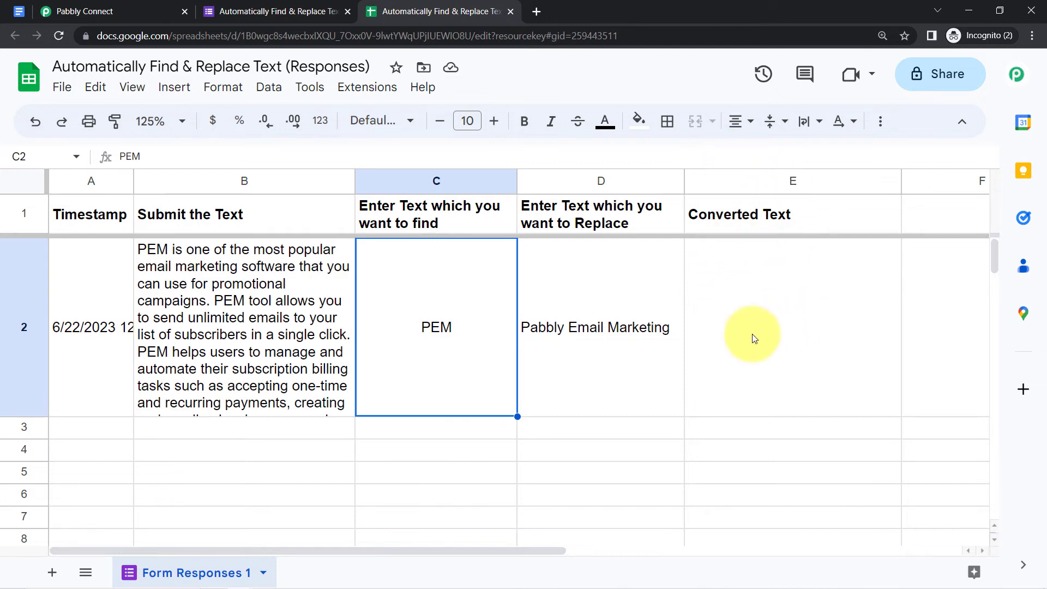
pyautogui.click(126, 11)
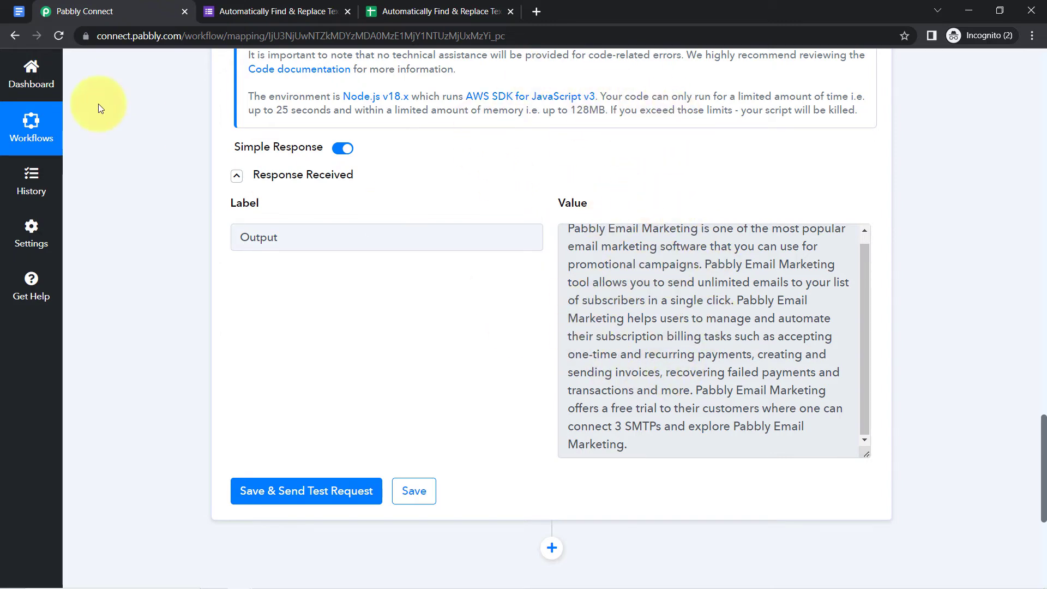
pyautogui.click(18, 11)
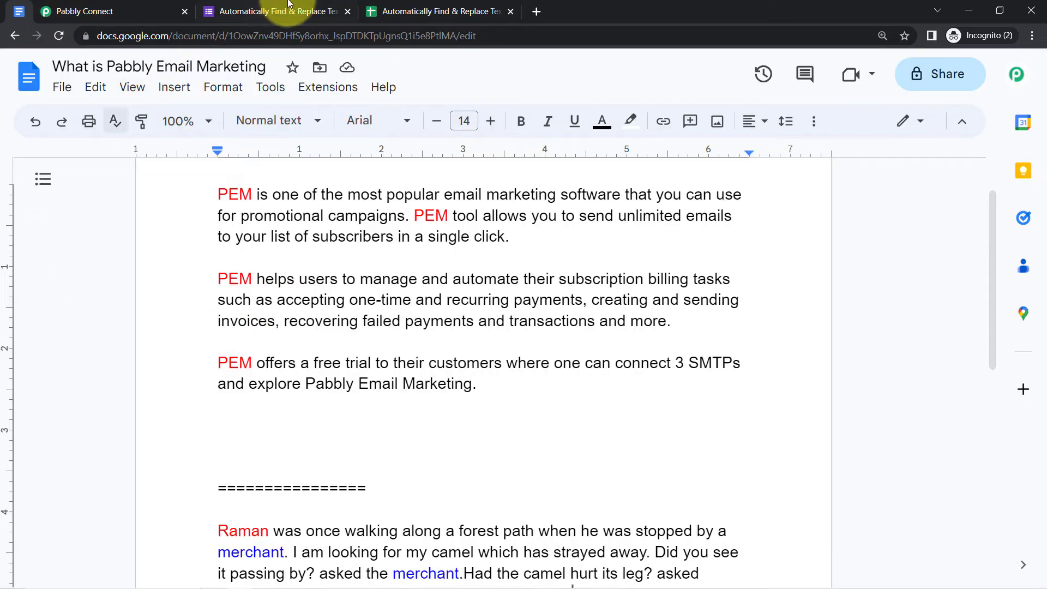
pyautogui.click(155, 9)
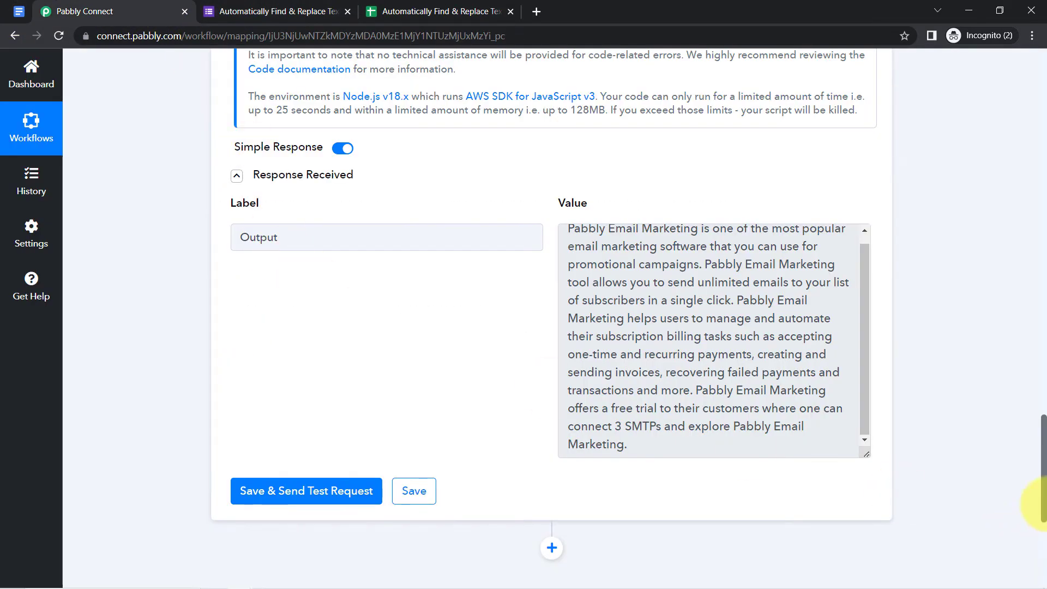
pyautogui.moveTo(1039, 456); pyautogui.dragTo(1035, 496)
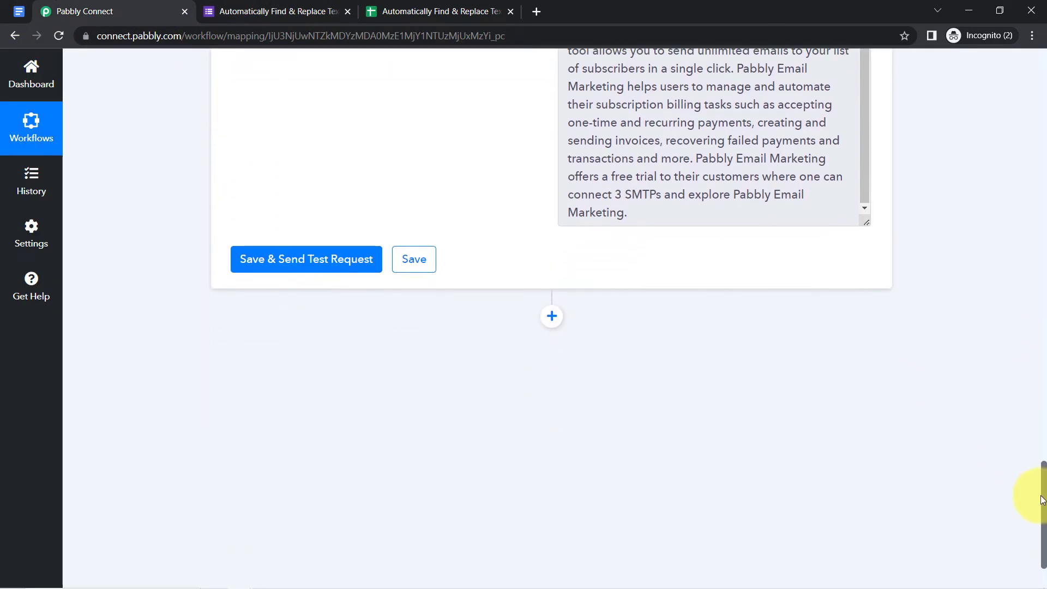
pyautogui.click(552, 316)
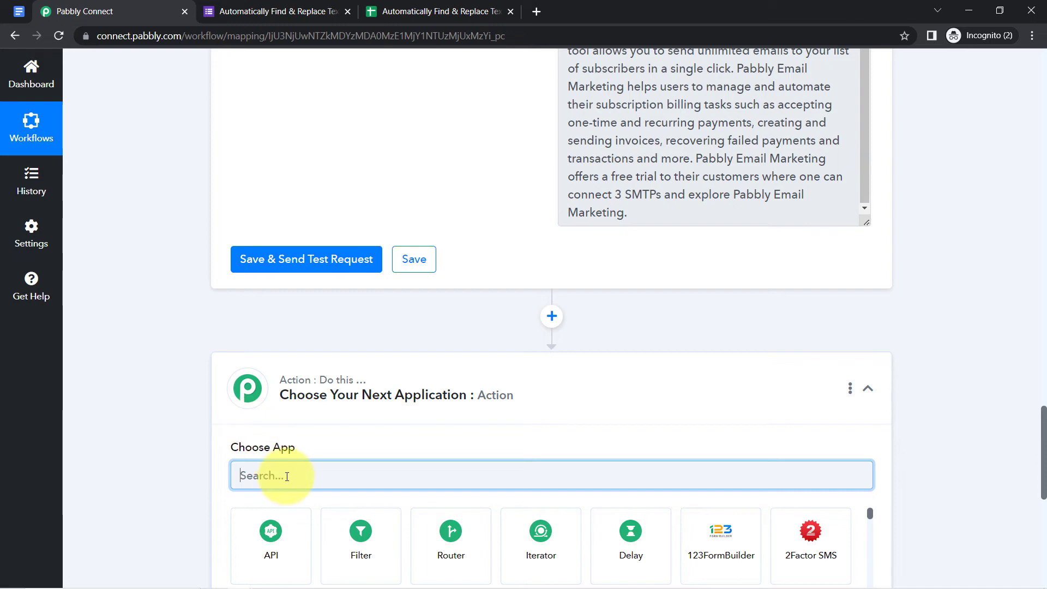
pyautogui.write('google')
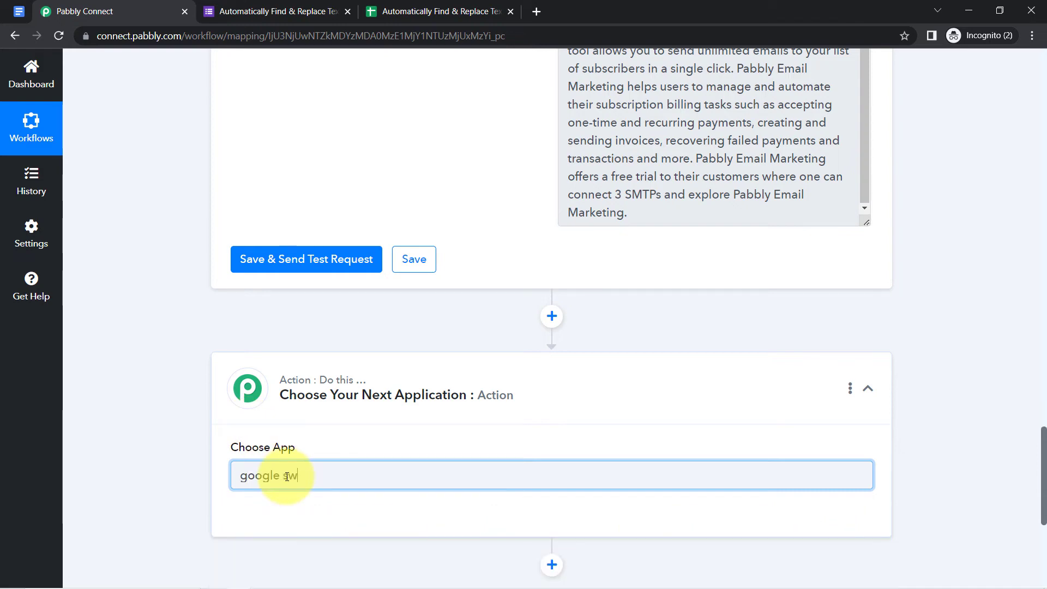
pyautogui.write(' sh')
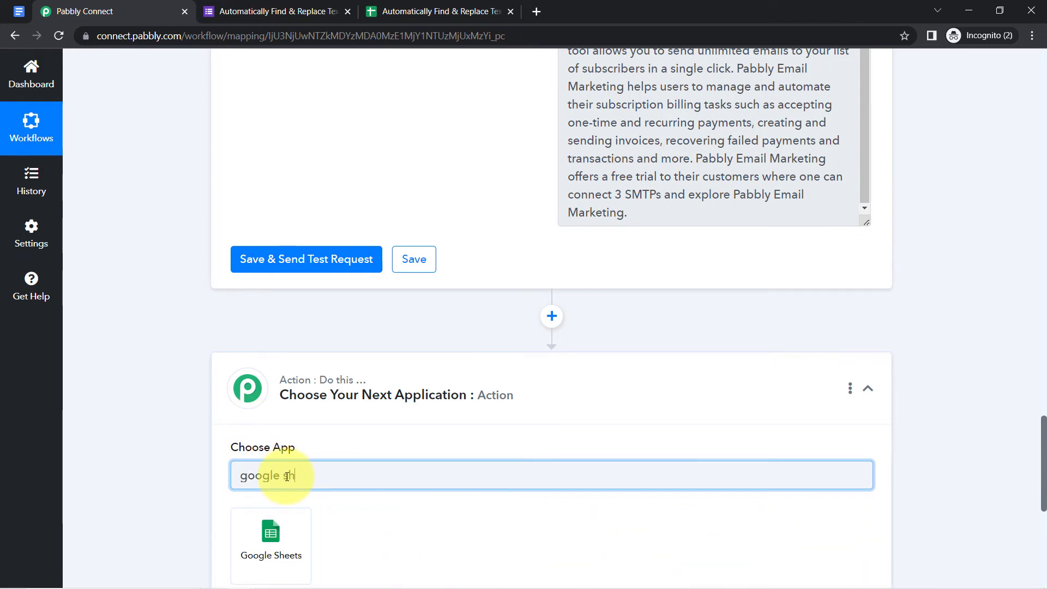
pyautogui.click(270, 537)
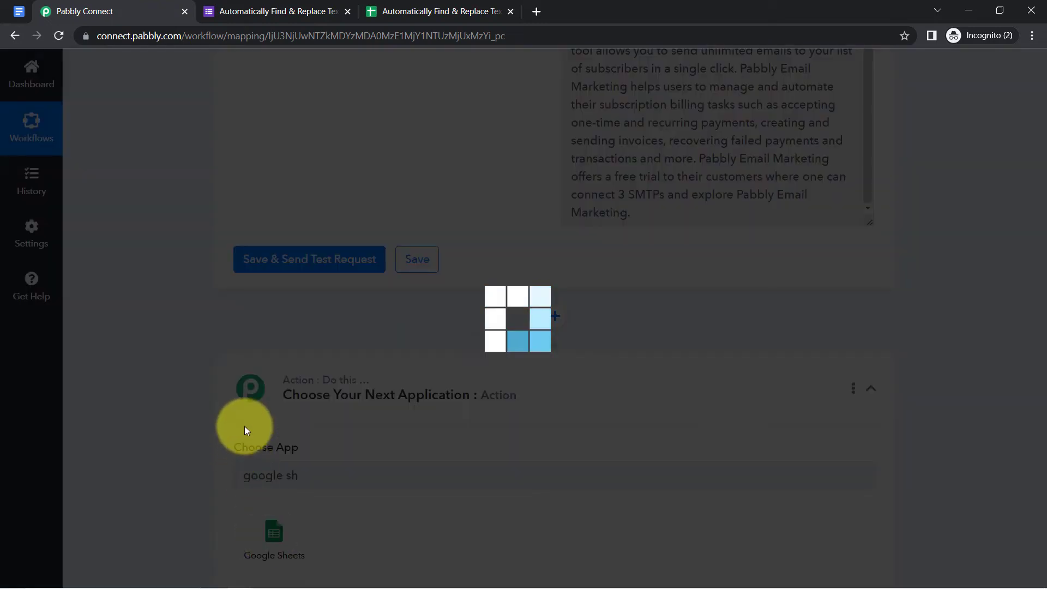
# - Set the action event of the new Google Sheets step to Update Row
pyautogui.scroll(-5, 218, 460)
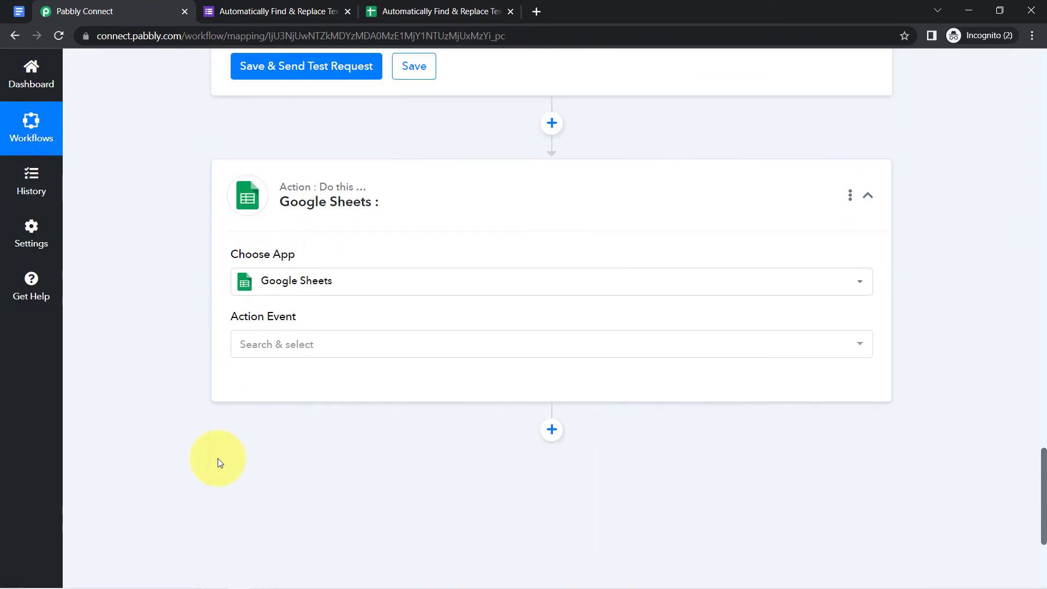
pyautogui.moveTo(281, 240)
pyautogui.click(255, 271)
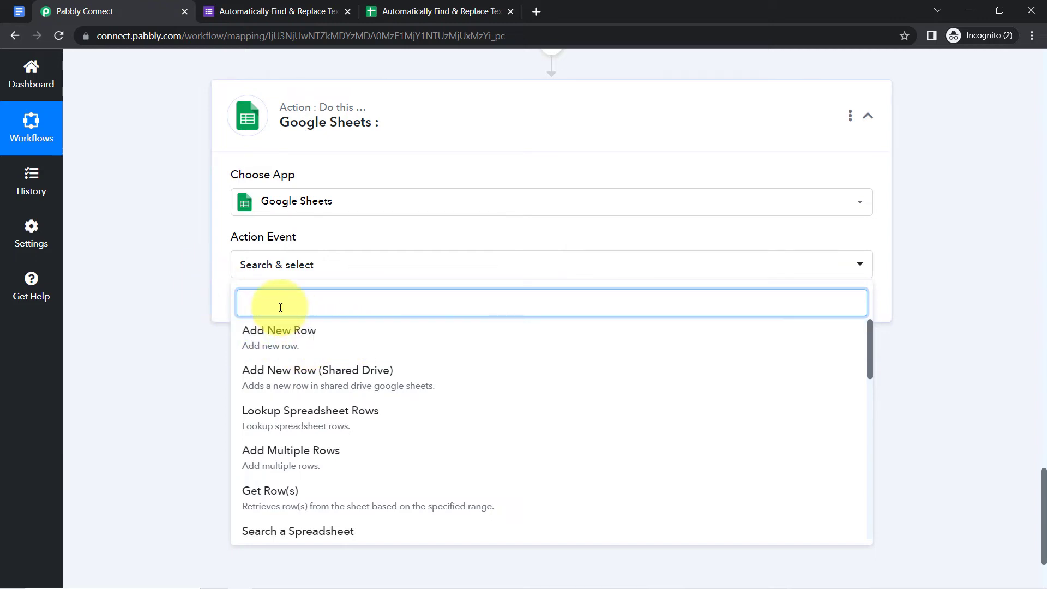
pyautogui.write('upd')
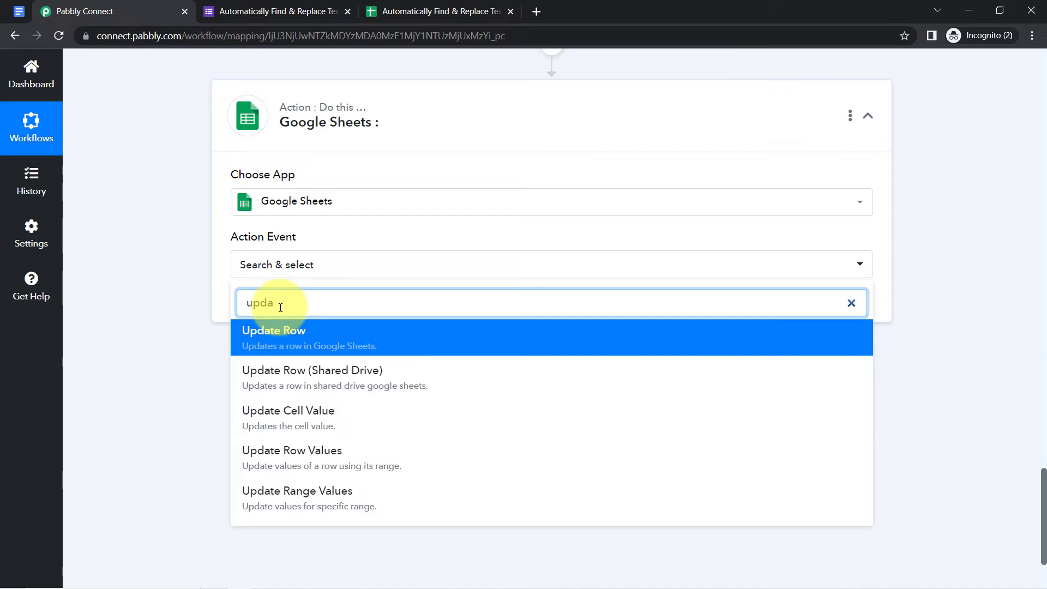
pyautogui.write('a')
pyautogui.click(278, 337)
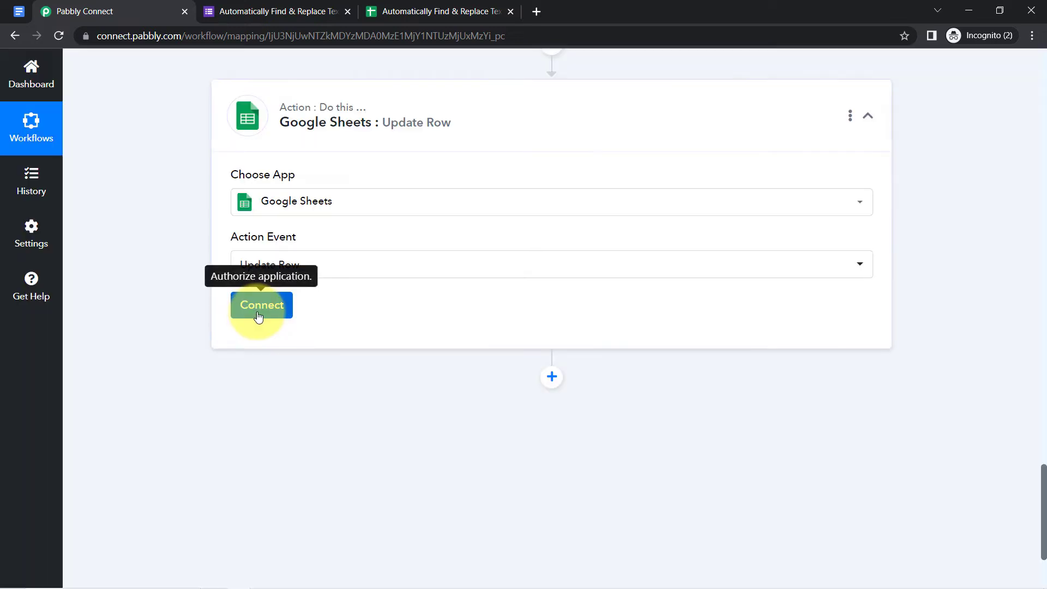
# - Connect the Update Row action through the existing Google Sheets #3 connection
pyautogui.click(258, 317)
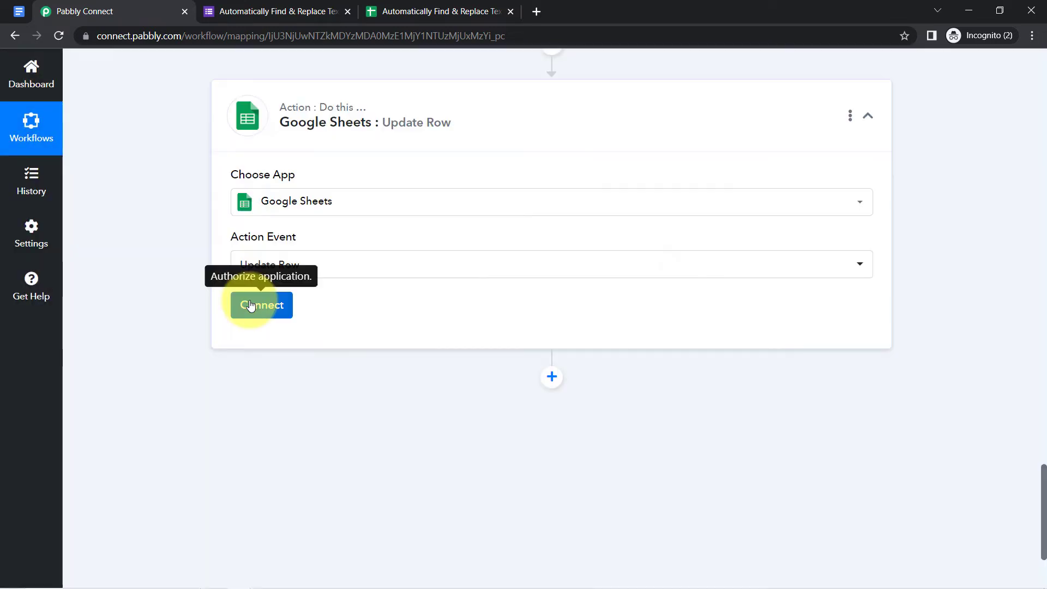
pyautogui.click(251, 306)
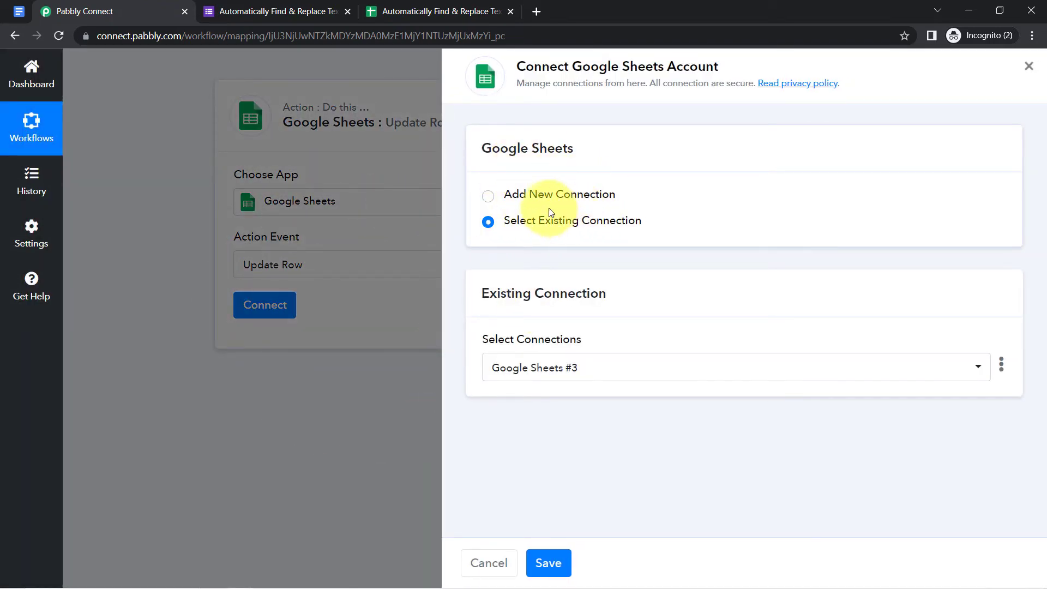
pyautogui.click(548, 564)
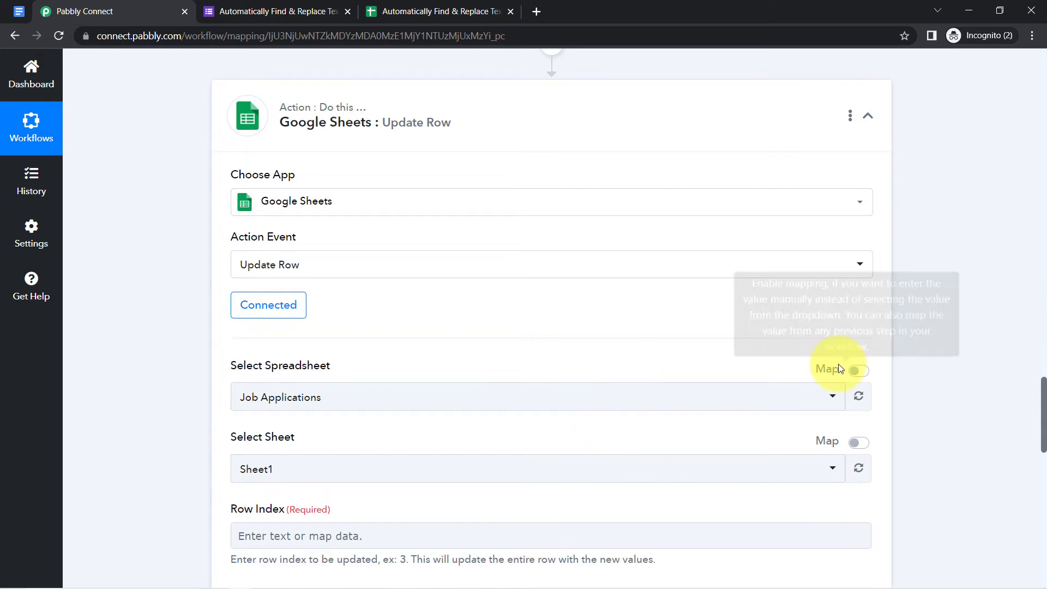
# - Select Automatically Find & Replace Text (Responses) as the spreadsheet to update, and check its sheet name in Google Sheets
pyautogui.moveTo(322, 82)
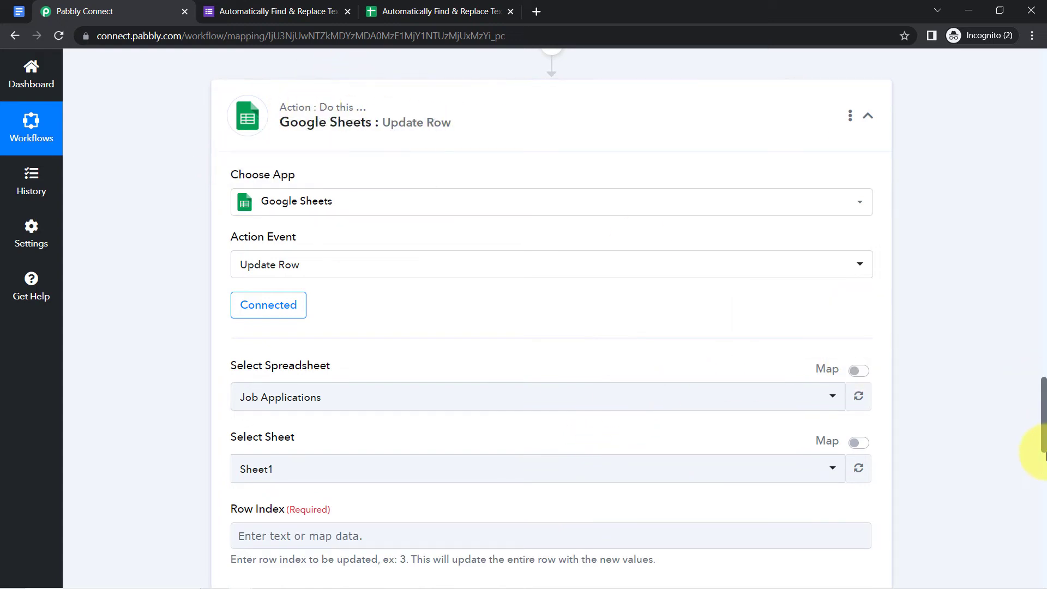
pyautogui.scroll(-3, 1044, 428)
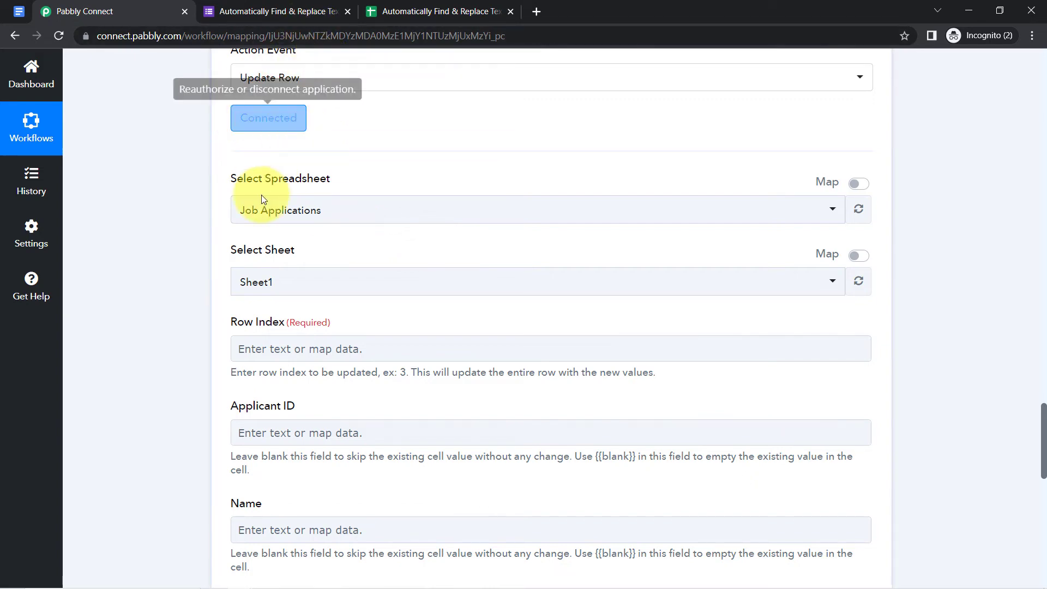
pyautogui.click(272, 210)
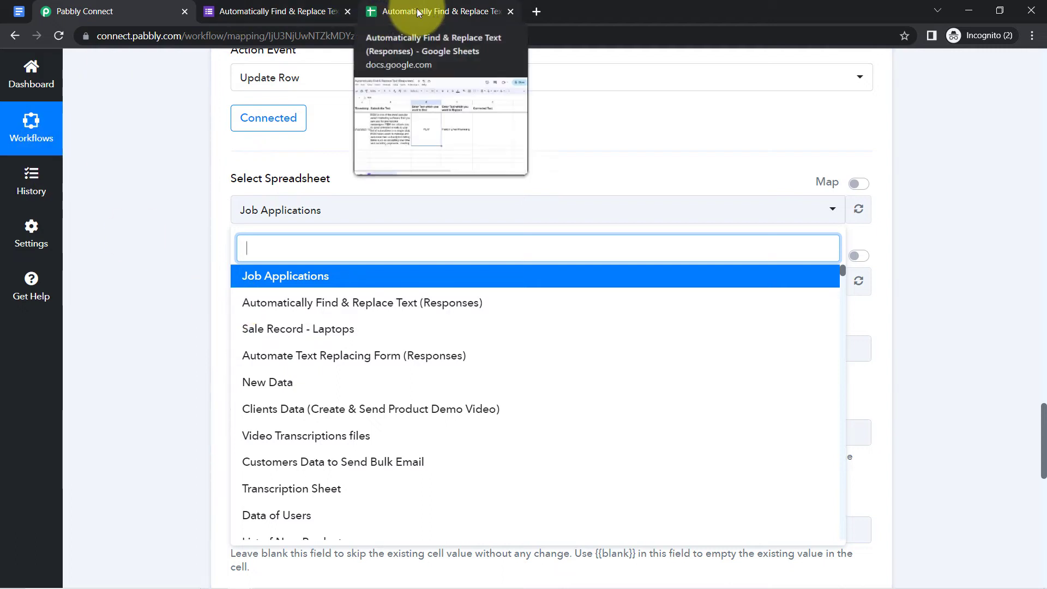
pyautogui.click(421, 310)
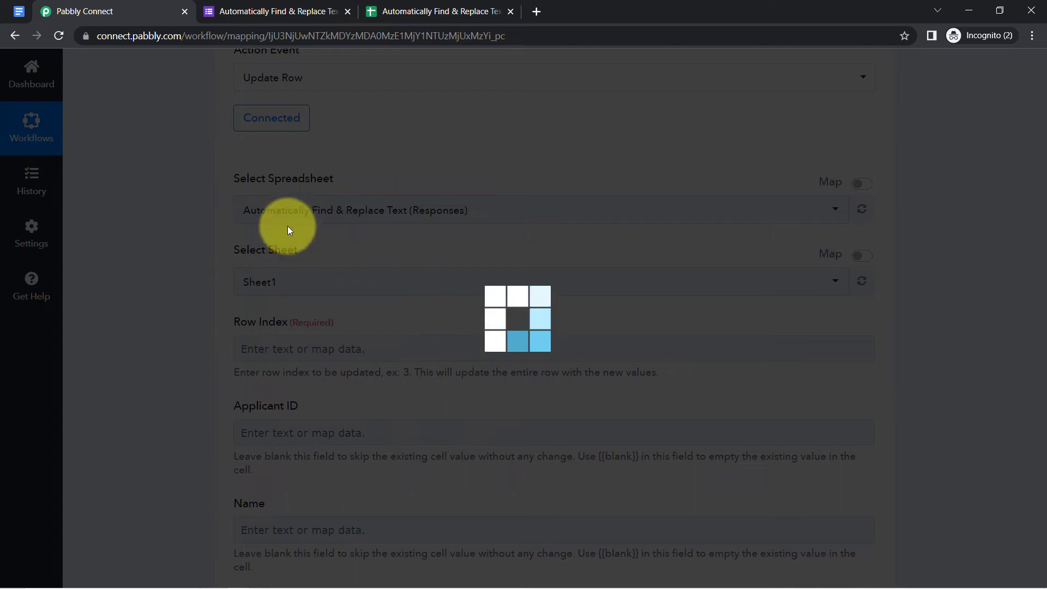
pyautogui.click(410, 13)
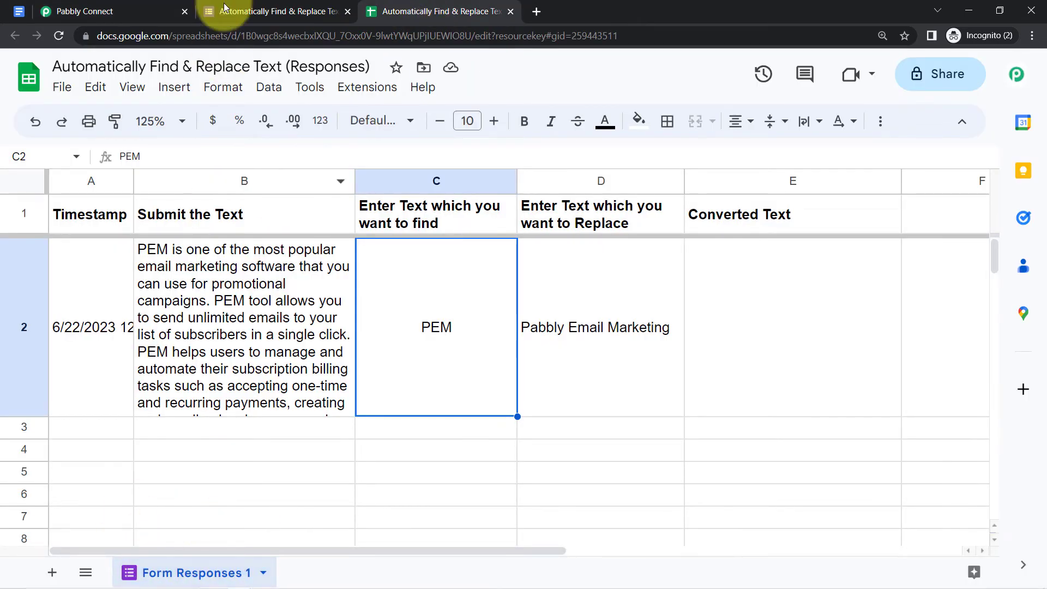
pyautogui.click(80, 10)
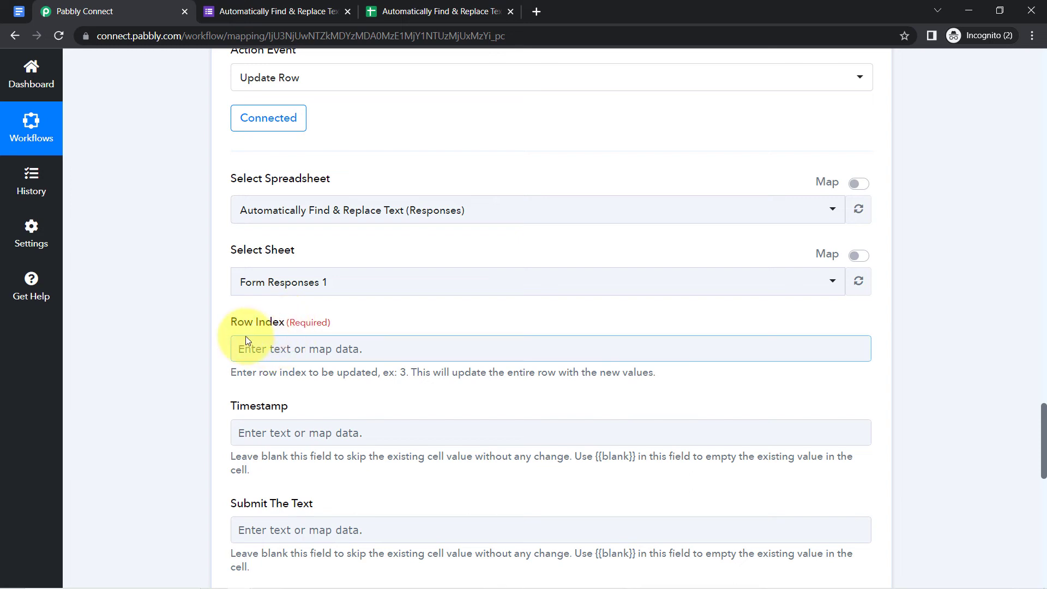
# - Examine the required Row Index field and the RowIndex value in the Google Forms trigger response
pyautogui.moveTo(285, 323)
pyautogui.mouseDown()
pyautogui.moveTo(267, 325)
pyautogui.moveTo(303, 324)
pyautogui.mouseUp()
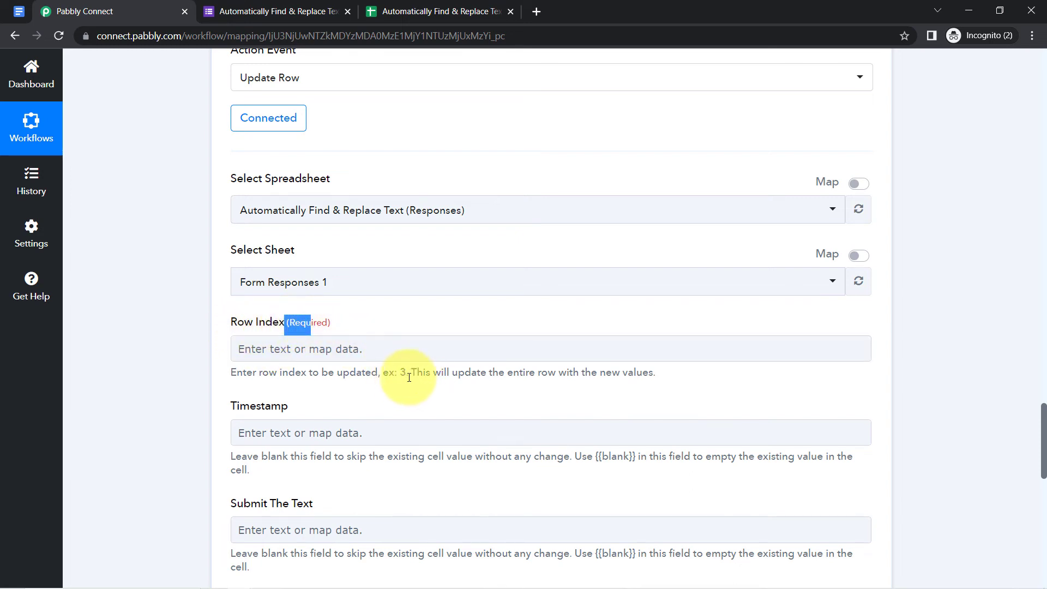
pyautogui.moveTo(407, 373); pyautogui.dragTo(372, 375)
pyautogui.click(170, 366)
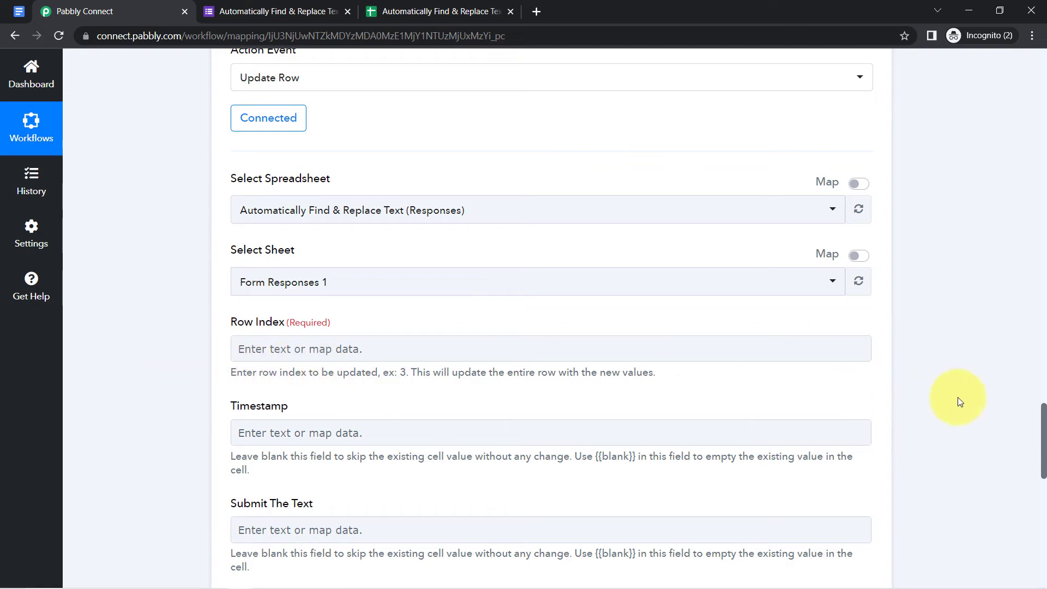
pyautogui.moveTo(1043, 435); pyautogui.dragTo(1032, 182)
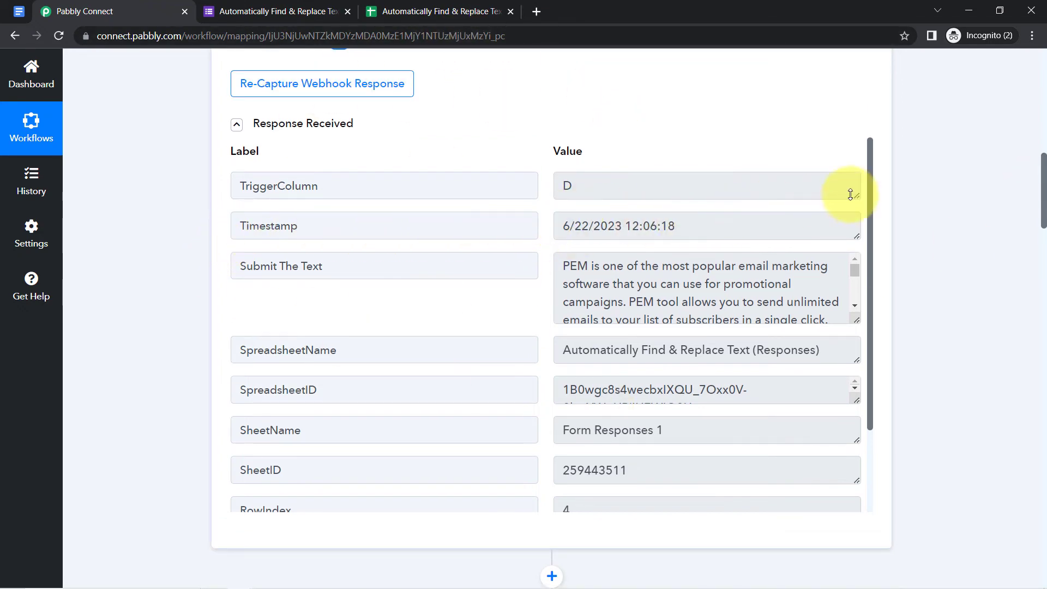
pyautogui.moveTo(868, 178); pyautogui.dragTo(873, 306)
pyautogui.doubleClick(556, 406)
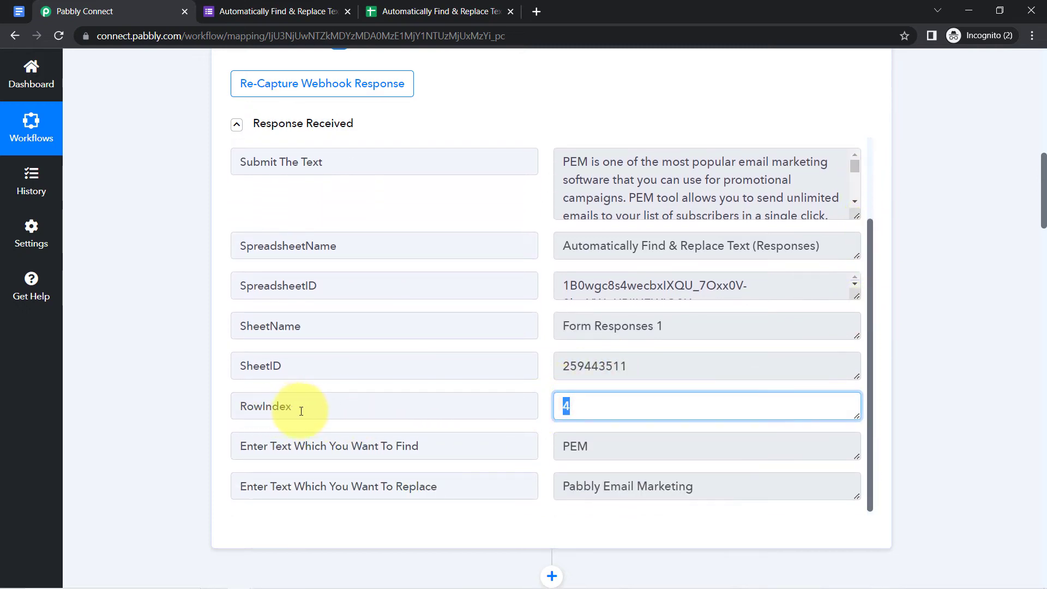
pyautogui.moveTo(1044, 218); pyautogui.dragTo(1022, 484)
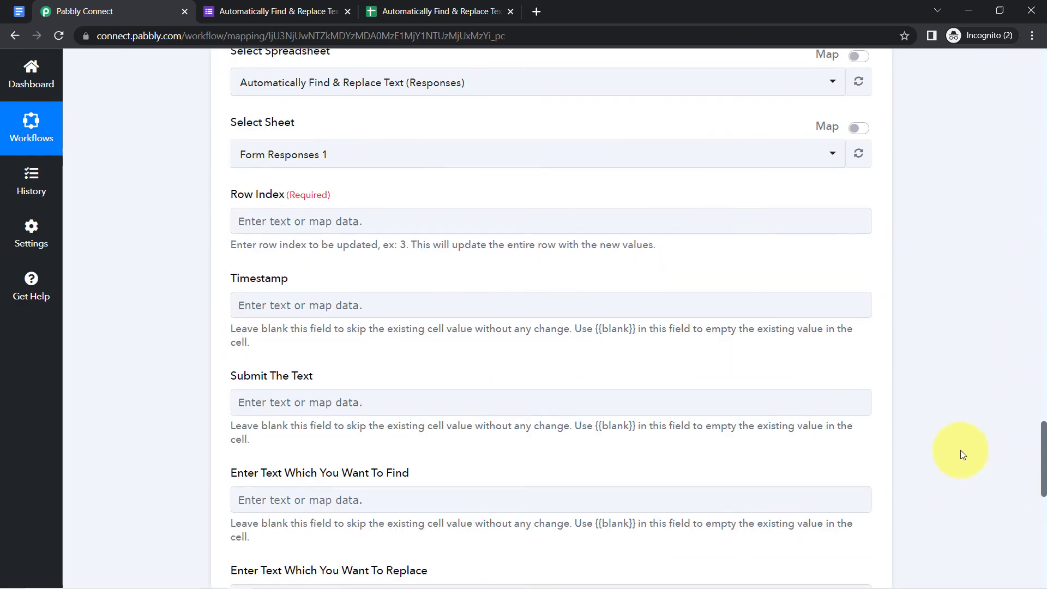
# - Map the Row Index field of the Update Row action to the RowIndex value from the Google Forms response
pyautogui.click(297, 225)
pyautogui.click(289, 327)
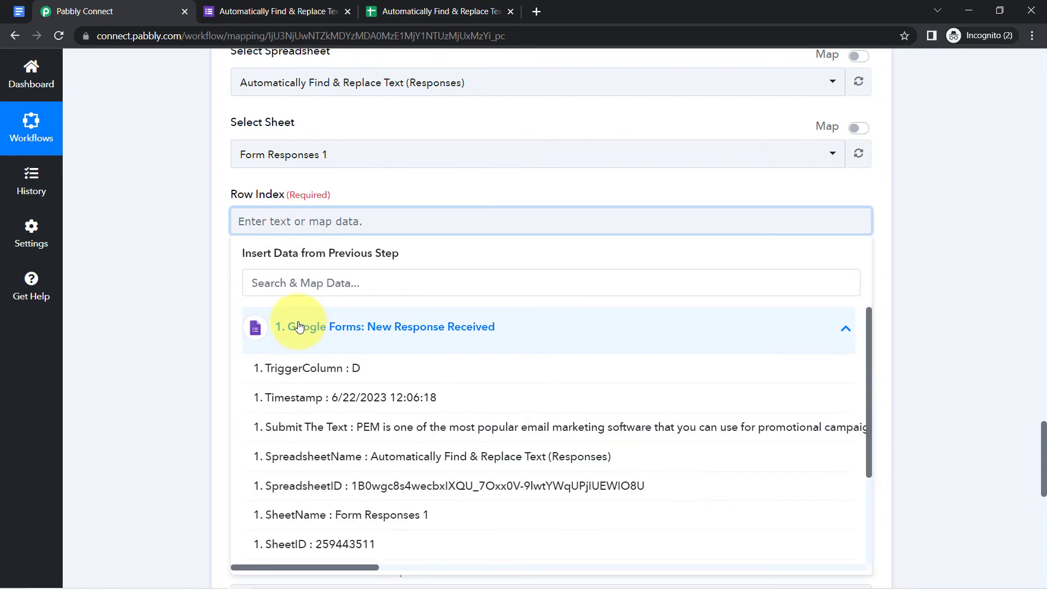
pyautogui.click(264, 283)
pyautogui.write('row')
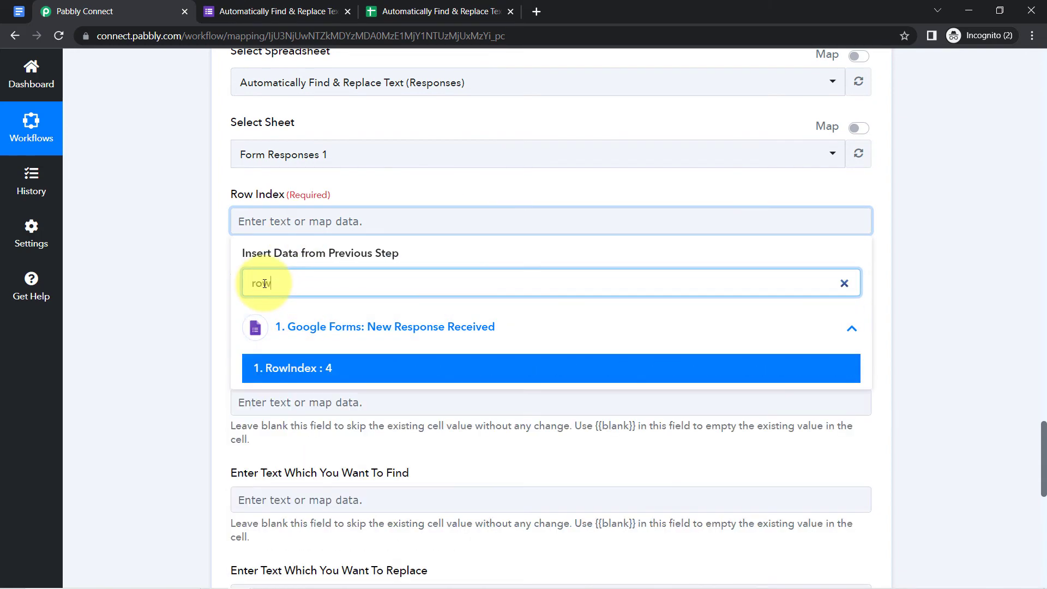
pyautogui.click(250, 366)
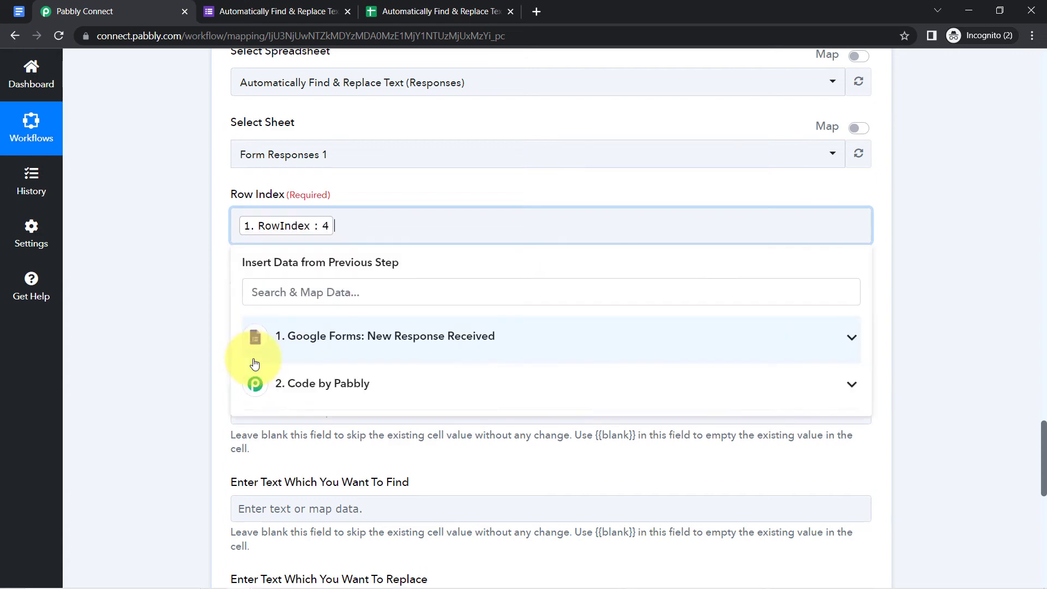
pyautogui.click(194, 338)
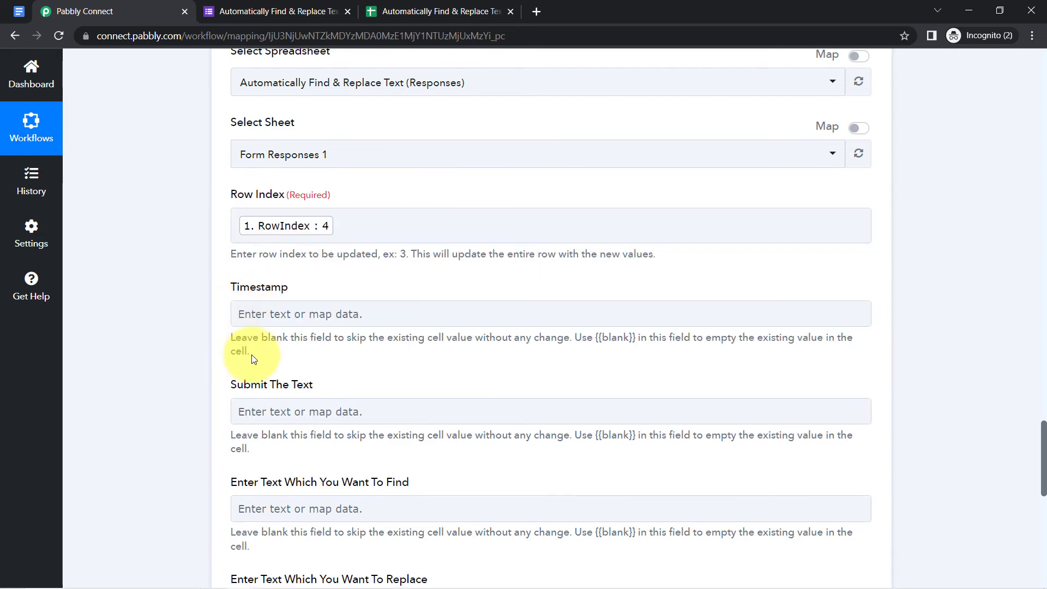
# - Compare the remaining Update Row fields with row 2 and the Converted Text column of the response sheet in Google Sheets
pyautogui.scroll(-1, 255, 355)
pyautogui.scroll(-2, 334, 340)
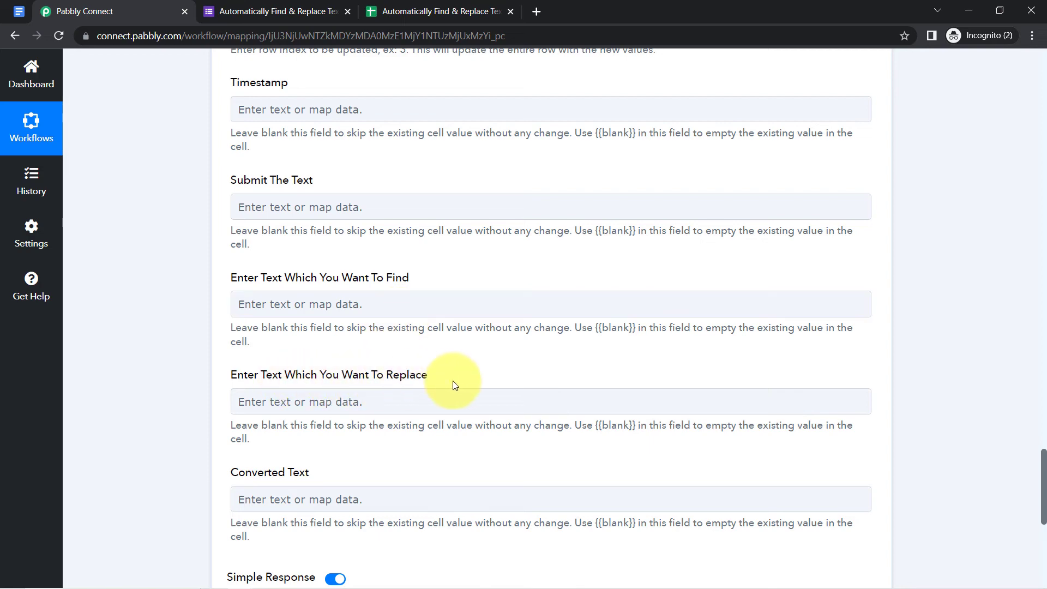
pyautogui.scroll(-3, 350, 300)
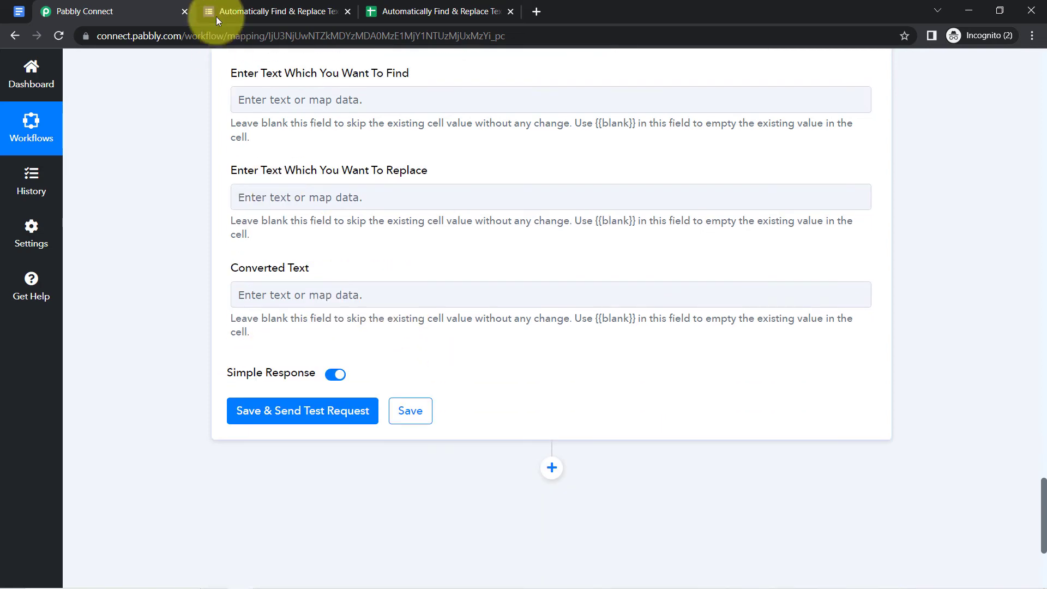
pyautogui.click(397, 12)
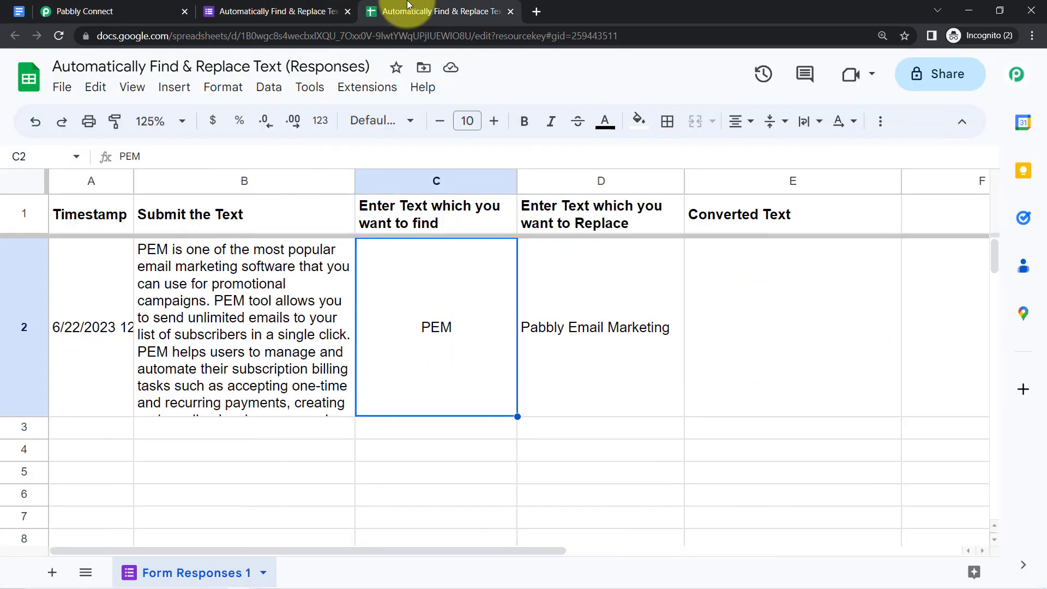
pyautogui.click(11, 297)
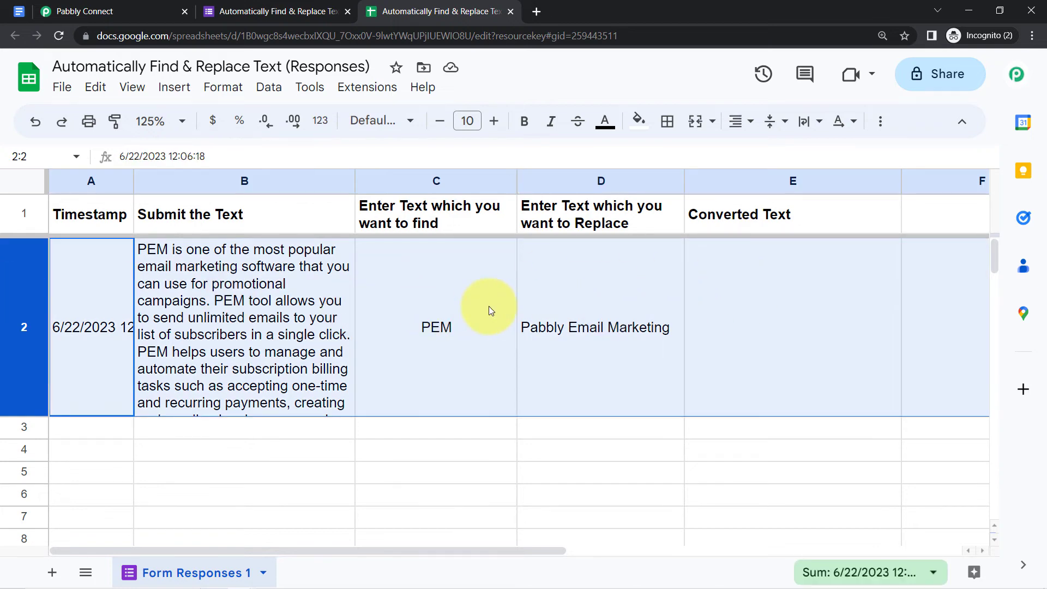
pyautogui.click(489, 306)
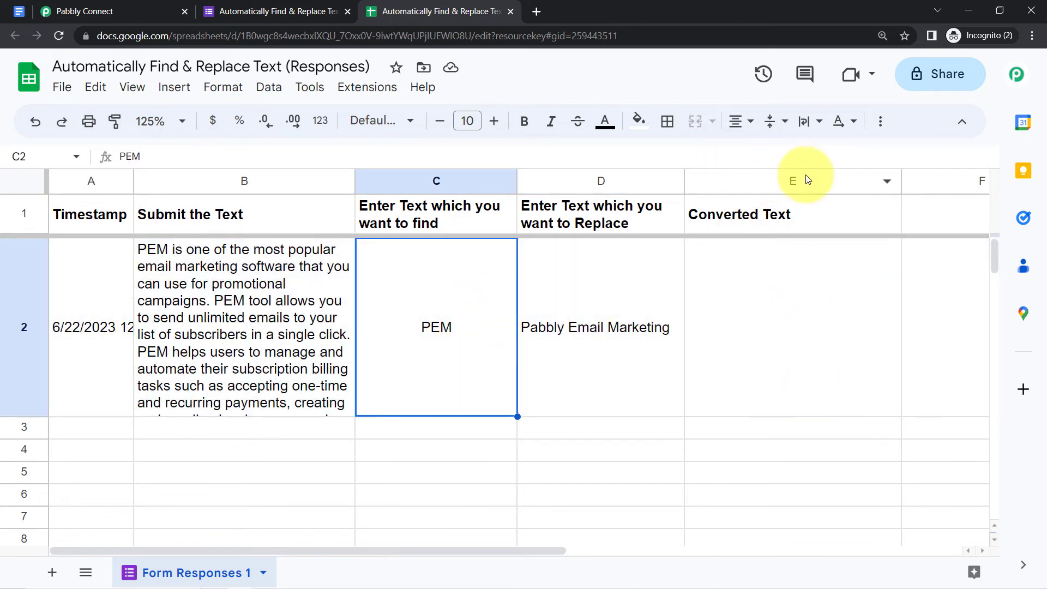
pyautogui.click(744, 223)
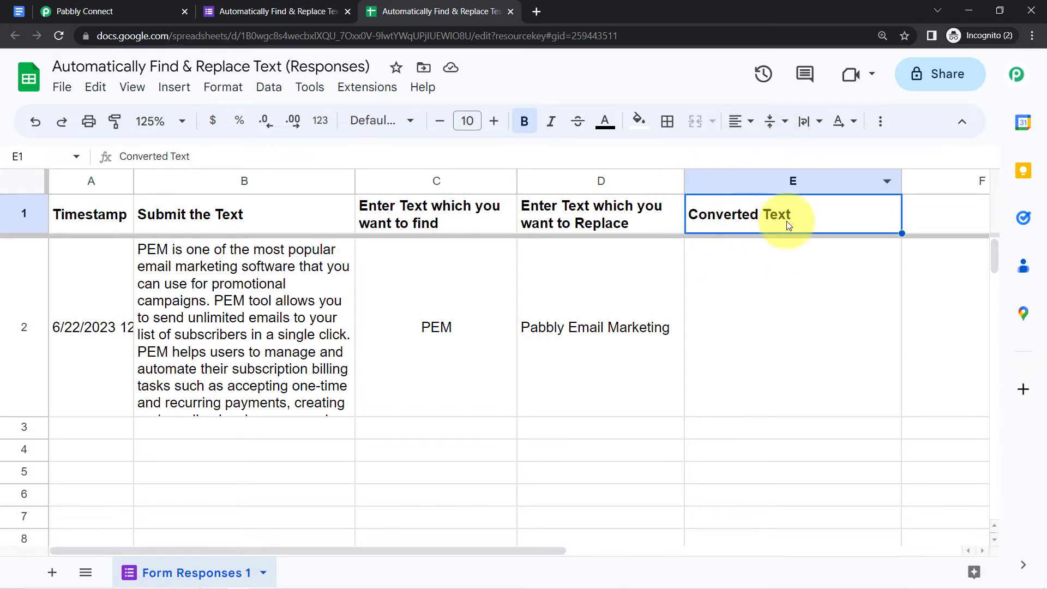
pyautogui.click(21, 327)
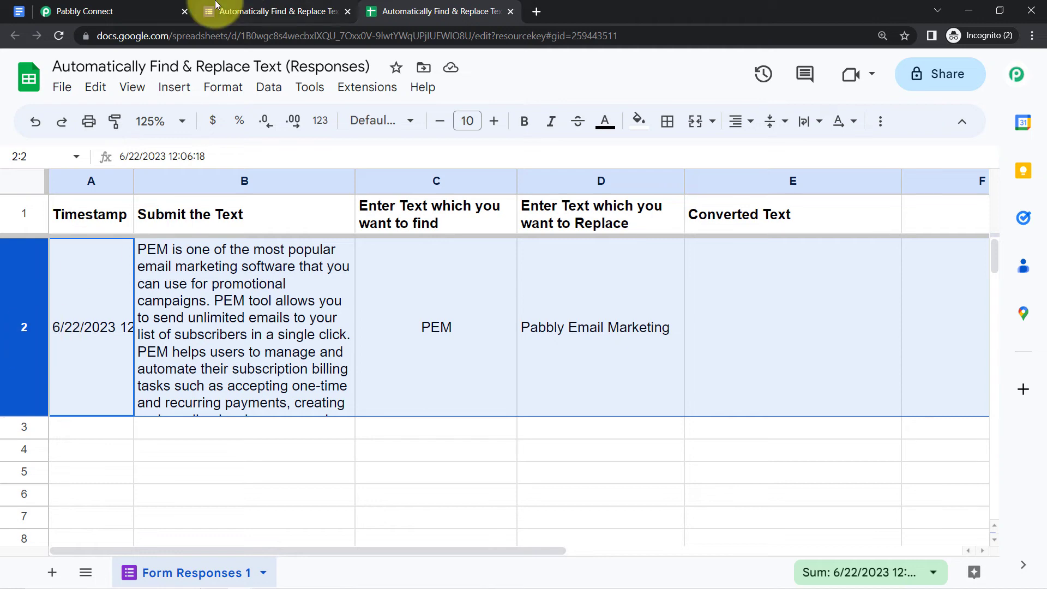
pyautogui.click(104, 9)
pyautogui.scroll(3, 253, 200)
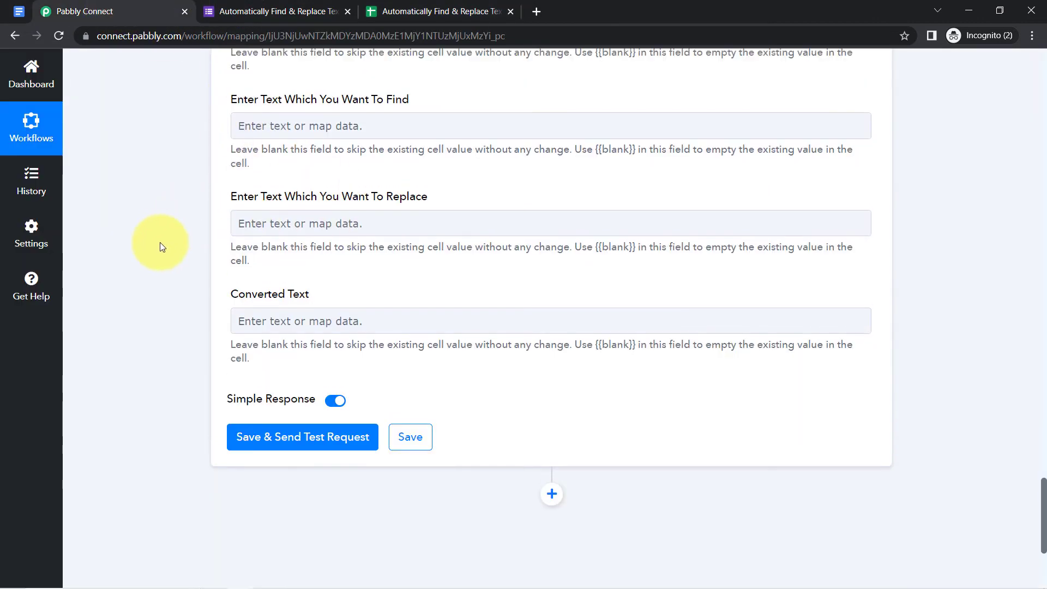
pyautogui.scroll(2, 278, 242)
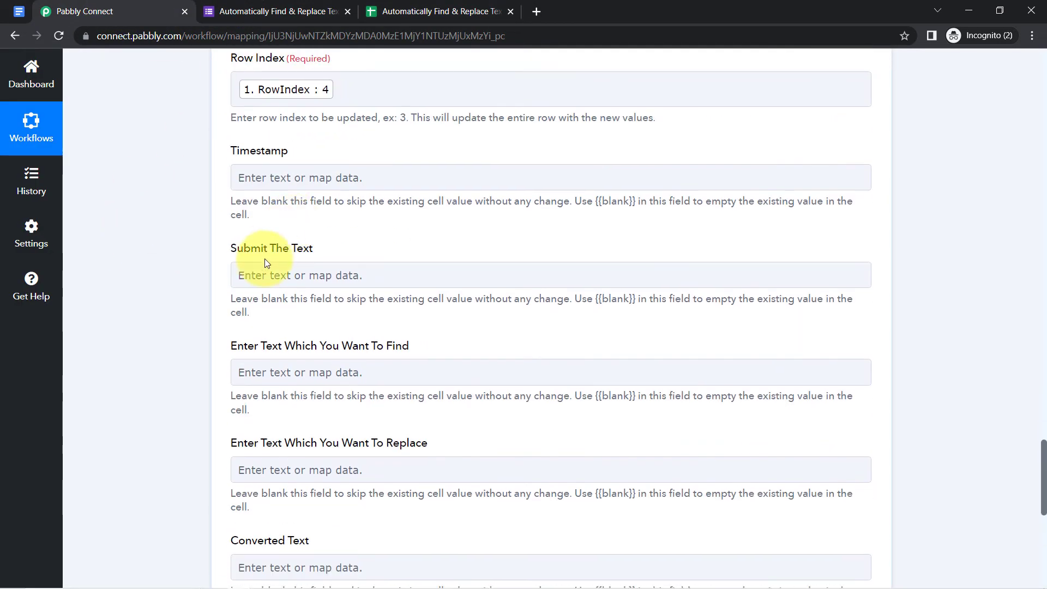
pyautogui.click(263, 267)
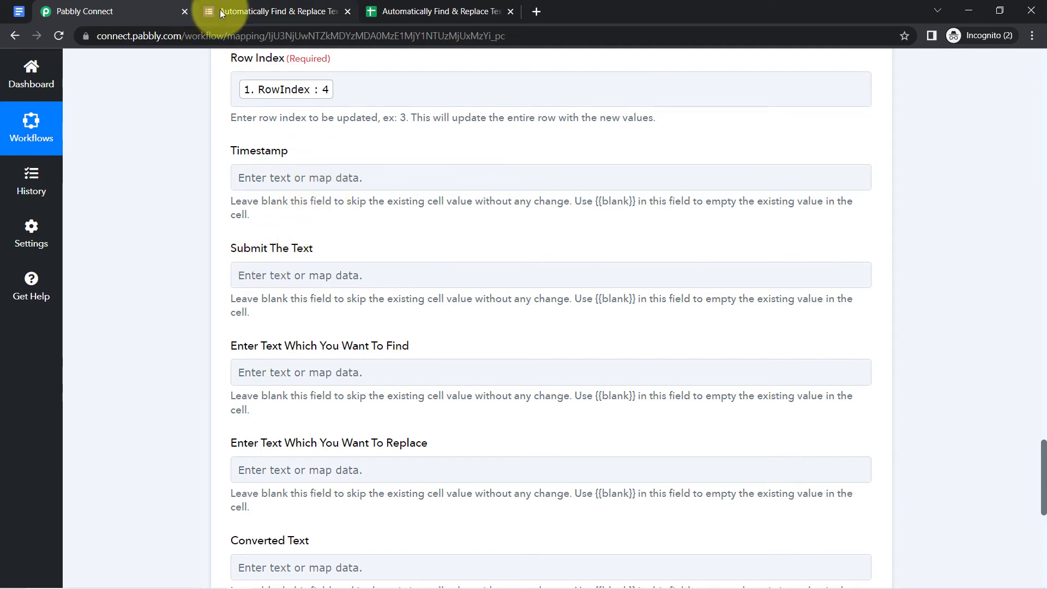
# - Check in Google Sheets which row number holds the submitted response, comparing row 2 with the rows beneath it
pyautogui.click(414, 12)
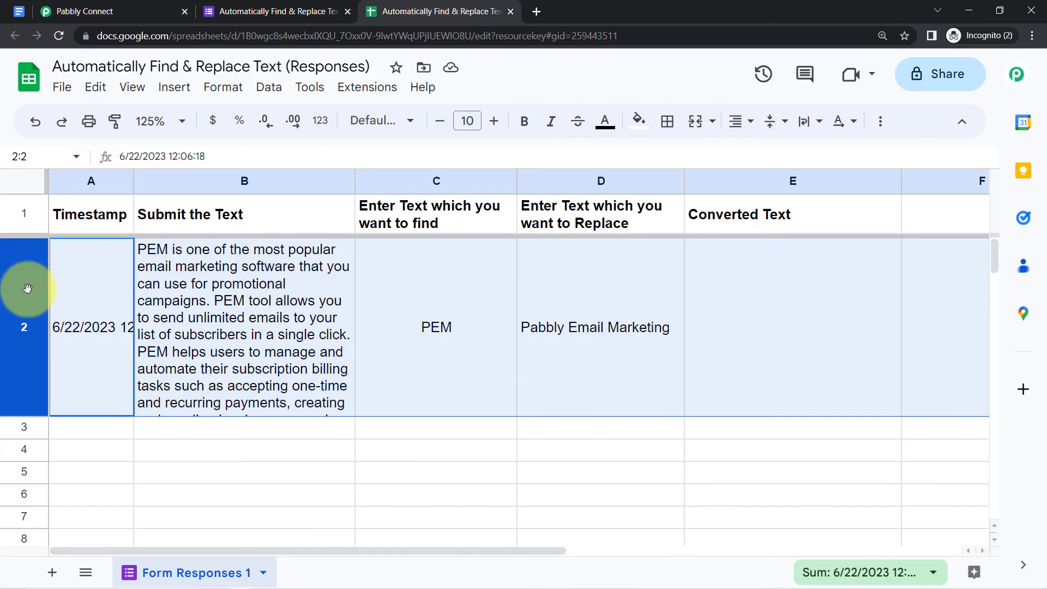
pyautogui.click(21, 429)
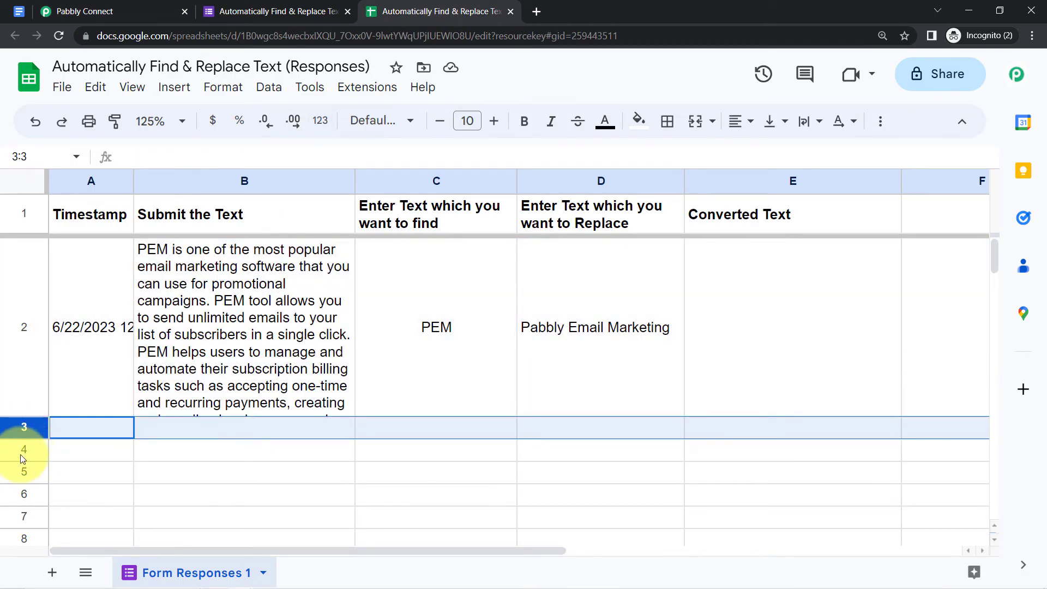
pyautogui.click(2, 304)
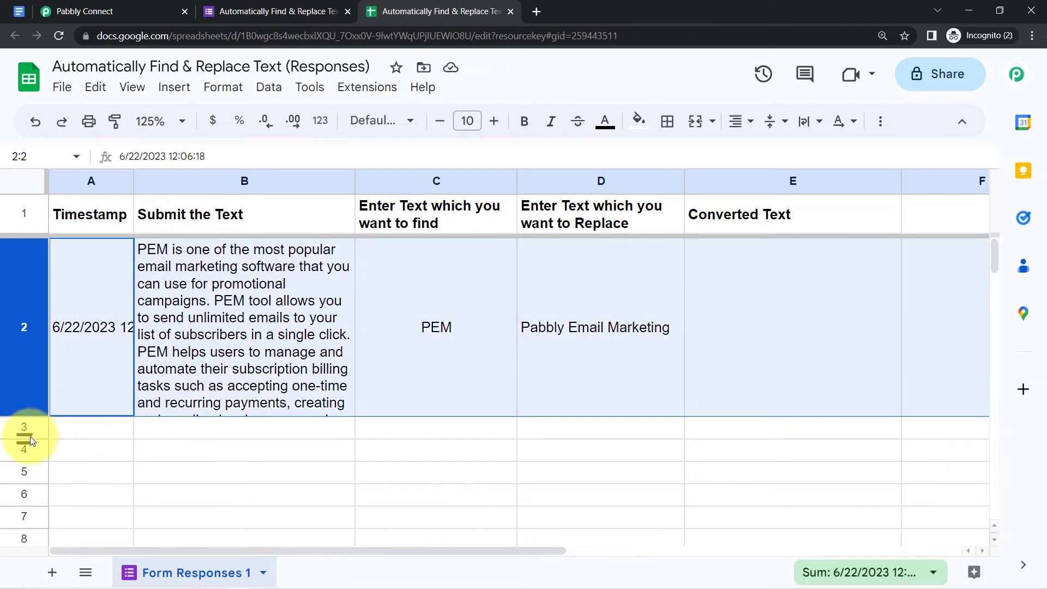
pyautogui.click(21, 428)
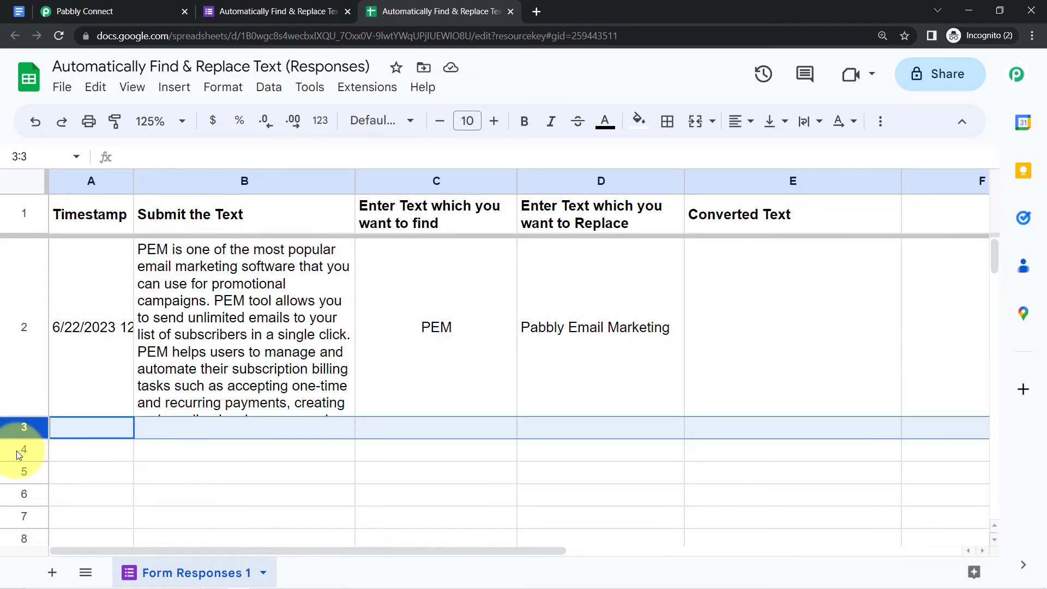
pyautogui.click(18, 453)
pyautogui.click(5, 357)
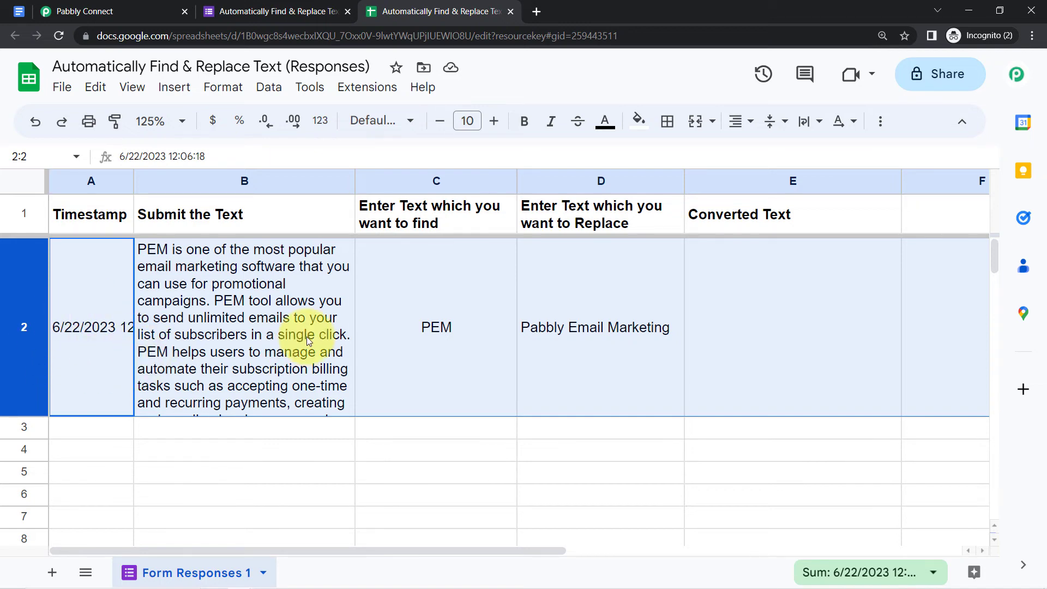
# - Return to Pabbly Connect and replace the mapped Row Index value with 2
pyautogui.click(116, 10)
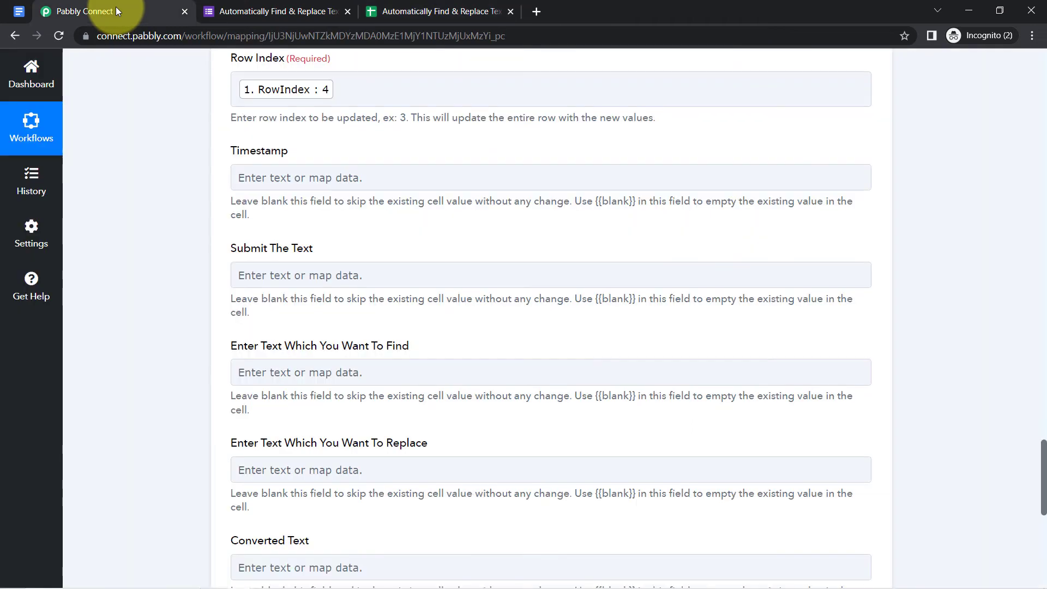
pyautogui.click(354, 85)
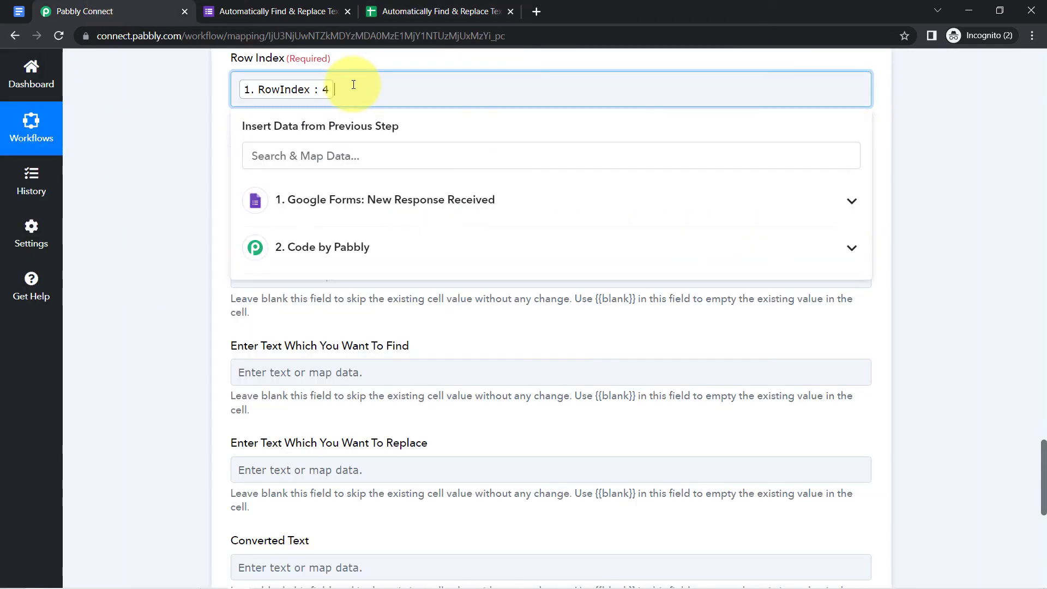
pyautogui.press('BackSpace')
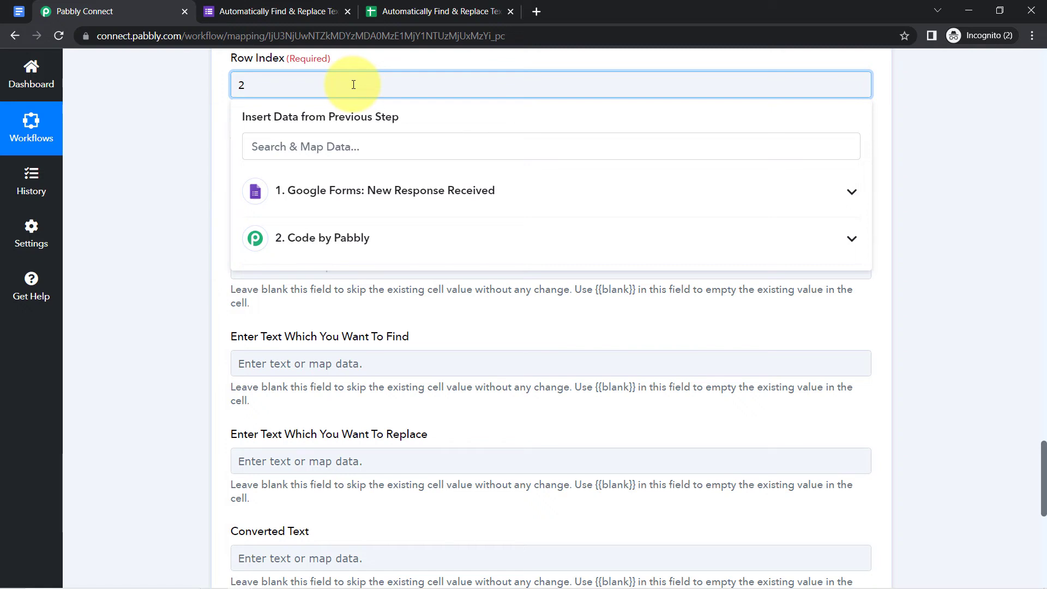
pyautogui.doubleClick(242, 85)
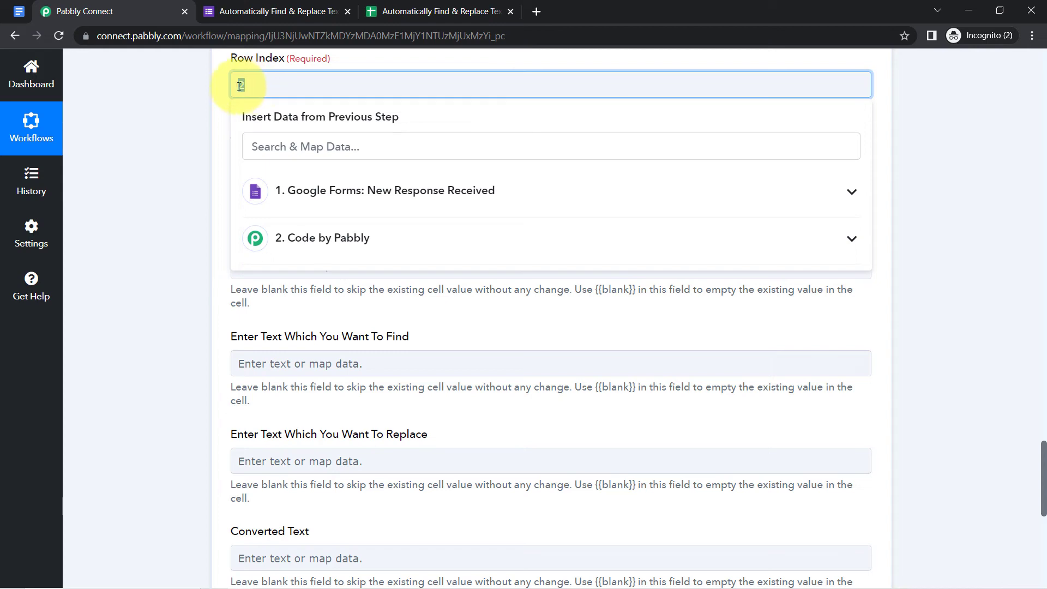
pyautogui.click(122, 151)
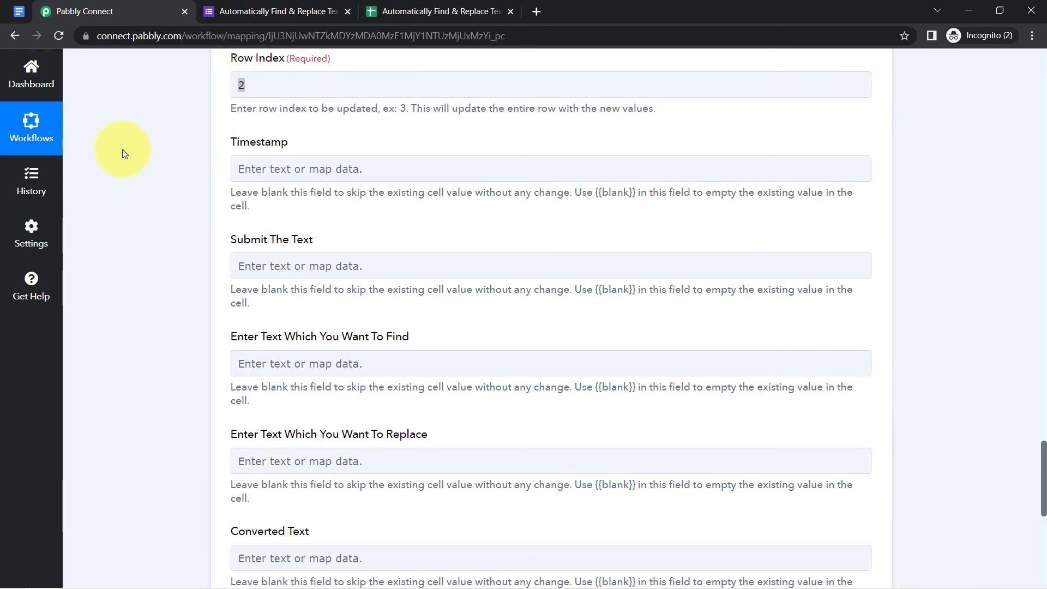
pyautogui.click(234, 85)
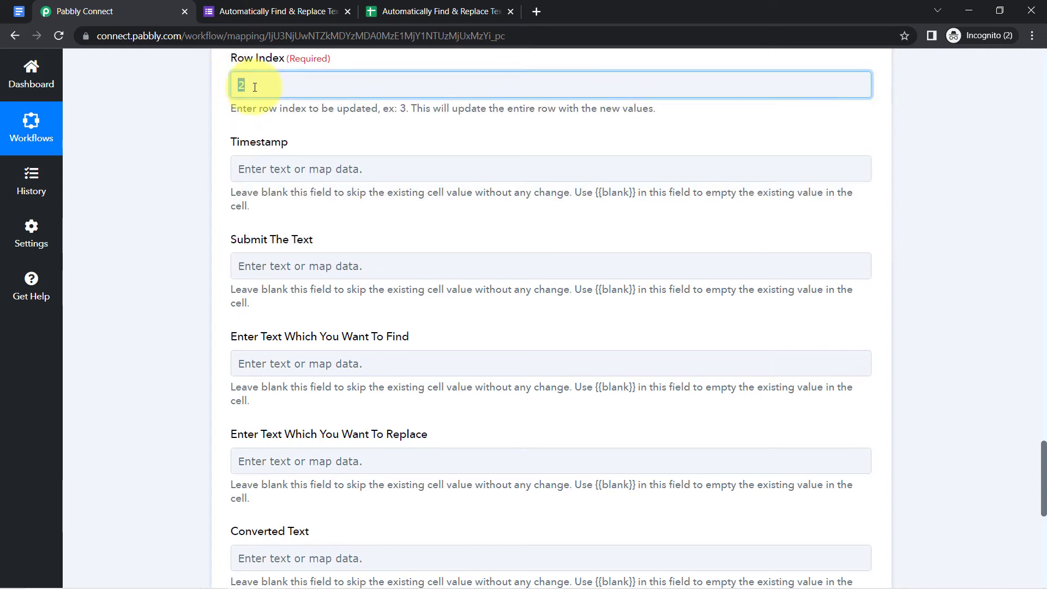
pyautogui.click(202, 123)
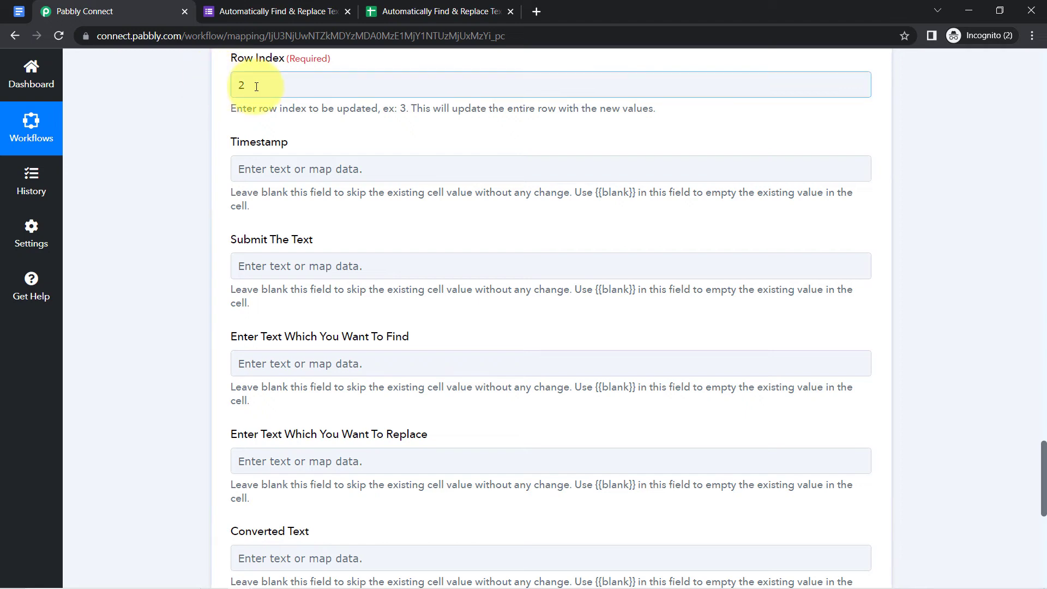
pyautogui.doubleClick(236, 84)
pyautogui.click(182, 146)
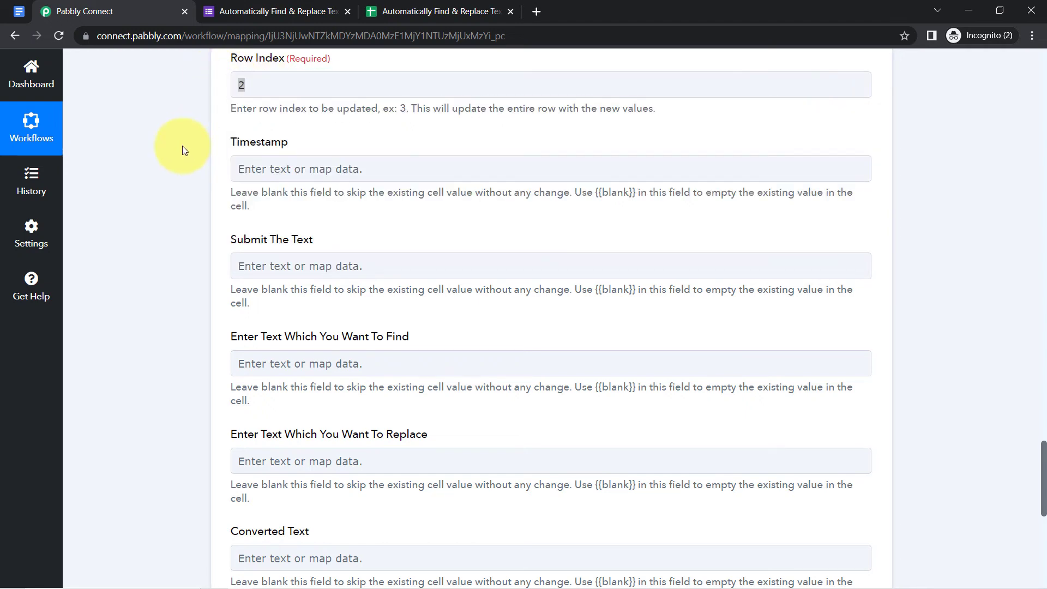
pyautogui.click(244, 86)
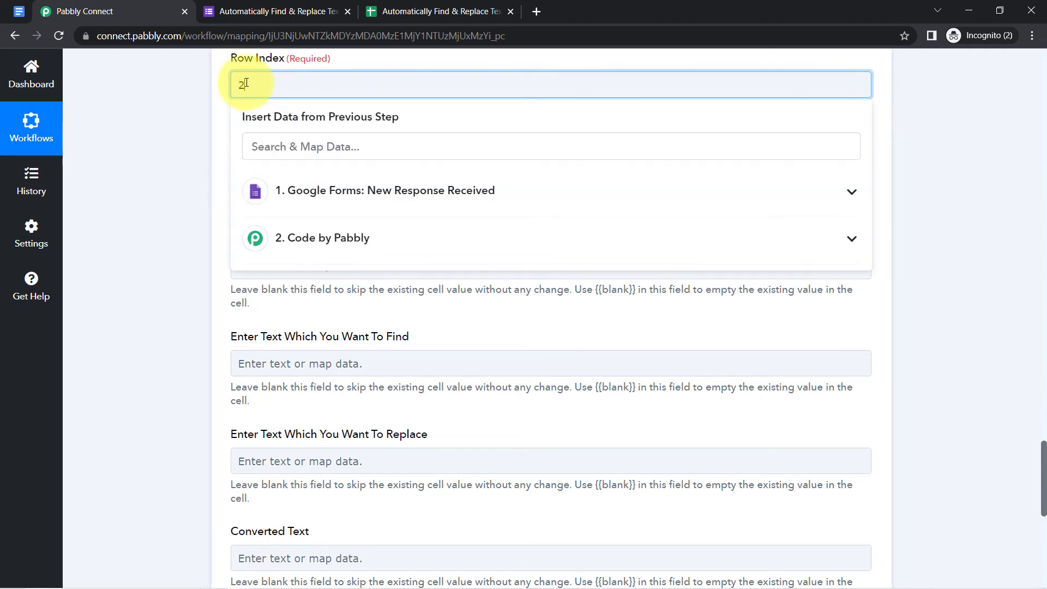
pyautogui.click(187, 162)
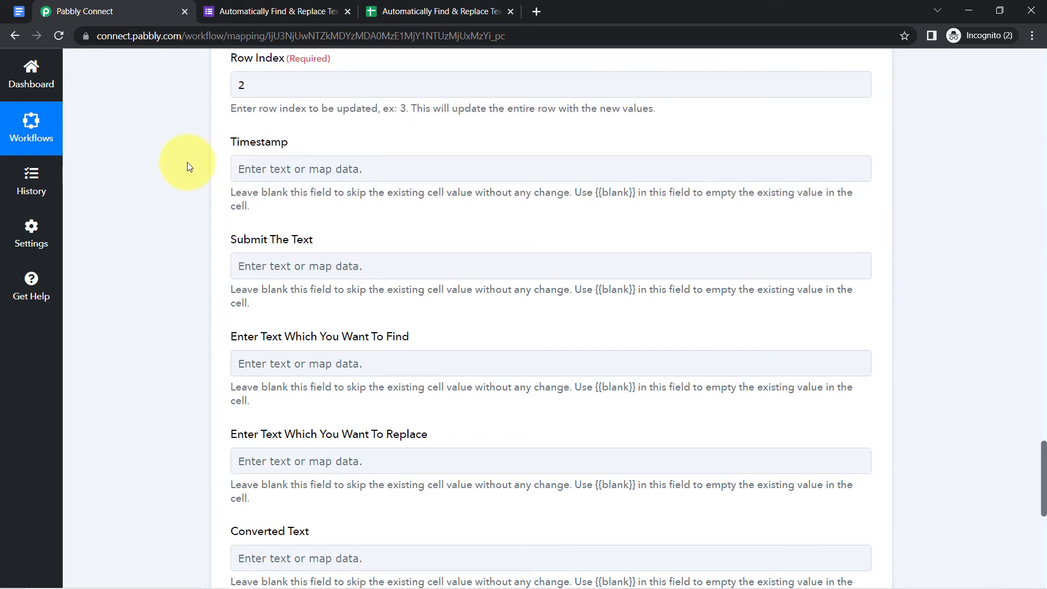
# - Map the Converted Text field to the Output value of the Code by Pabbly step
pyautogui.moveTo(1044, 451); pyautogui.dragTo(1038, 516)
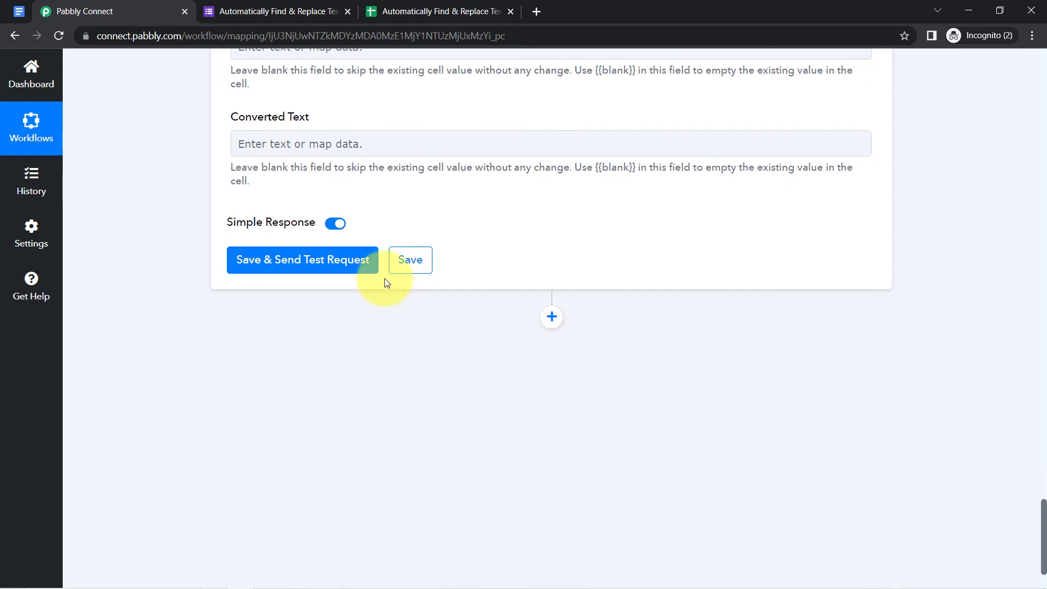
pyautogui.click(254, 145)
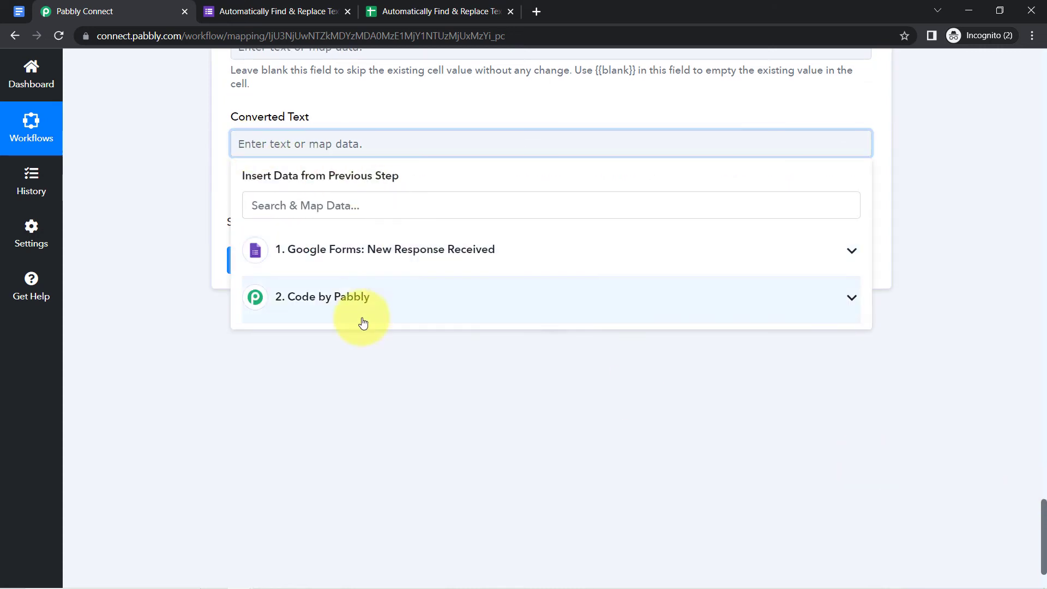
pyautogui.click(344, 295)
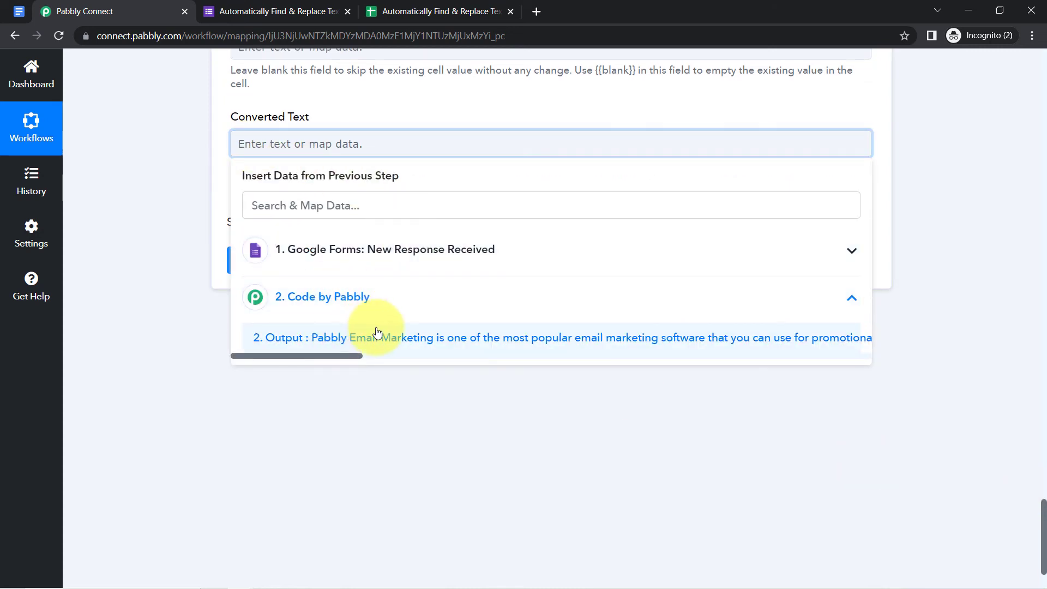
pyautogui.click(362, 342)
pyautogui.click(160, 280)
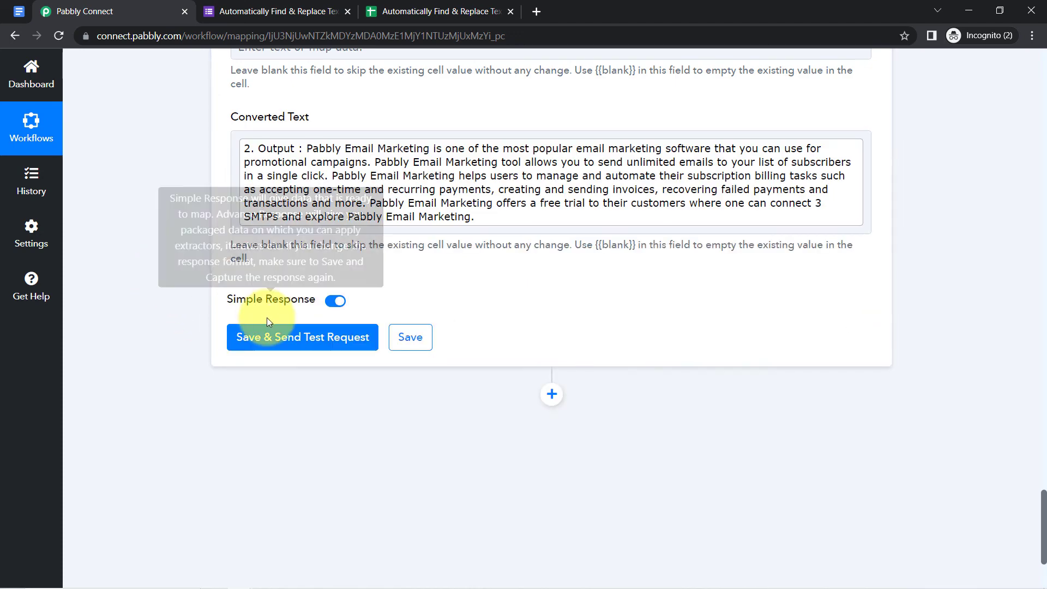
# - Save the Update Row action with a test request and check the response row in Google Sheets
pyautogui.click(267, 336)
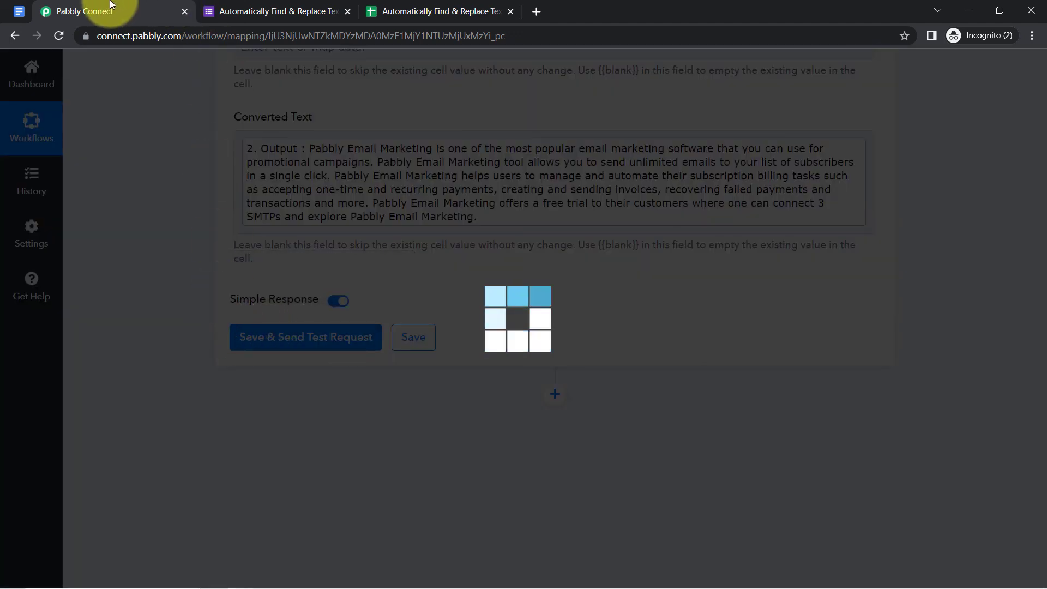
pyautogui.click(393, 11)
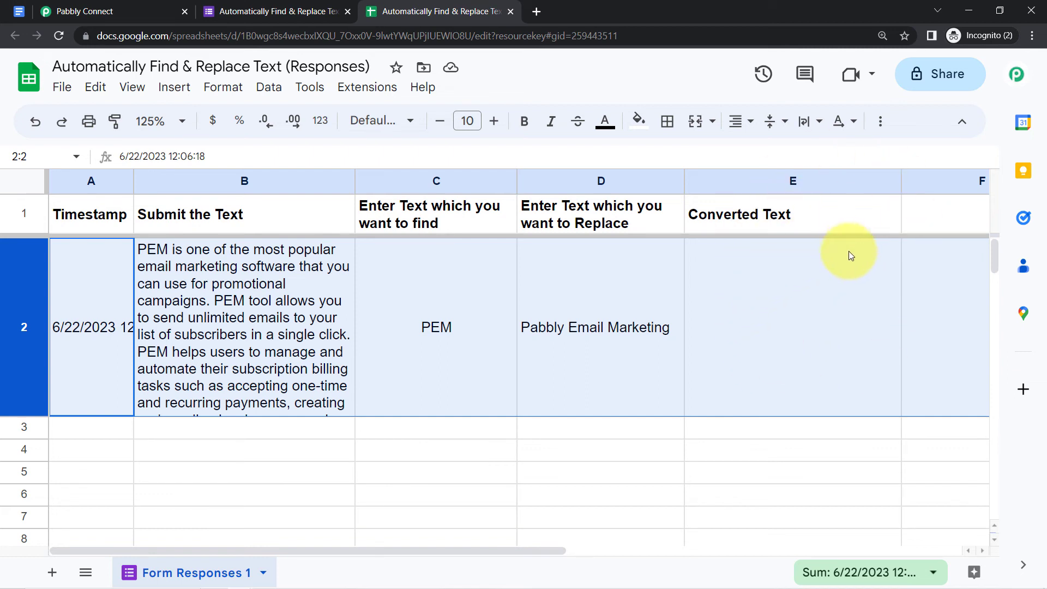
# - Wrap the text in the Converted Text cell of the response row
pyautogui.click(770, 296)
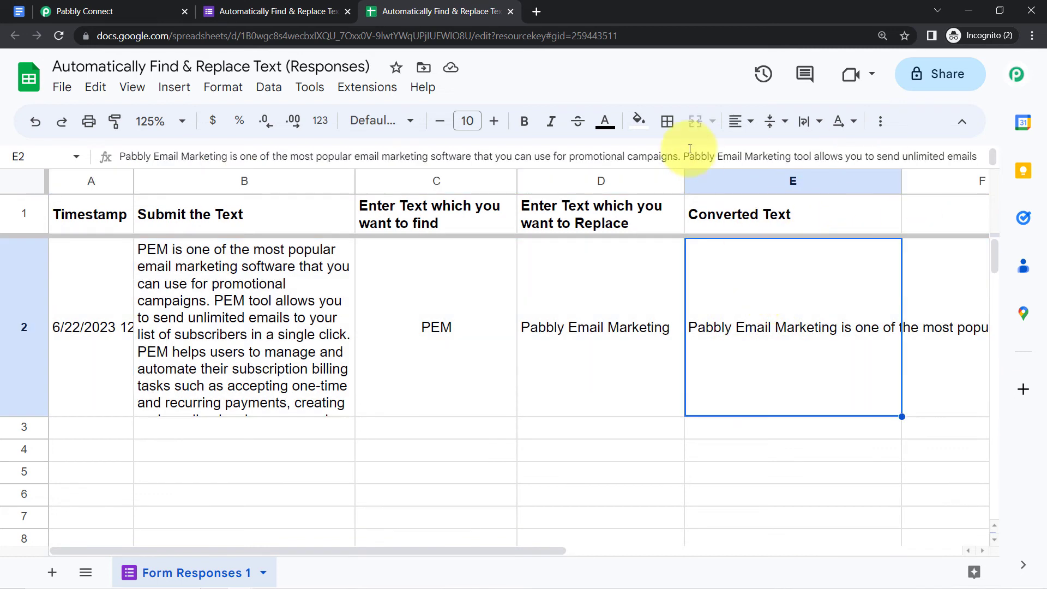
pyautogui.click(803, 129)
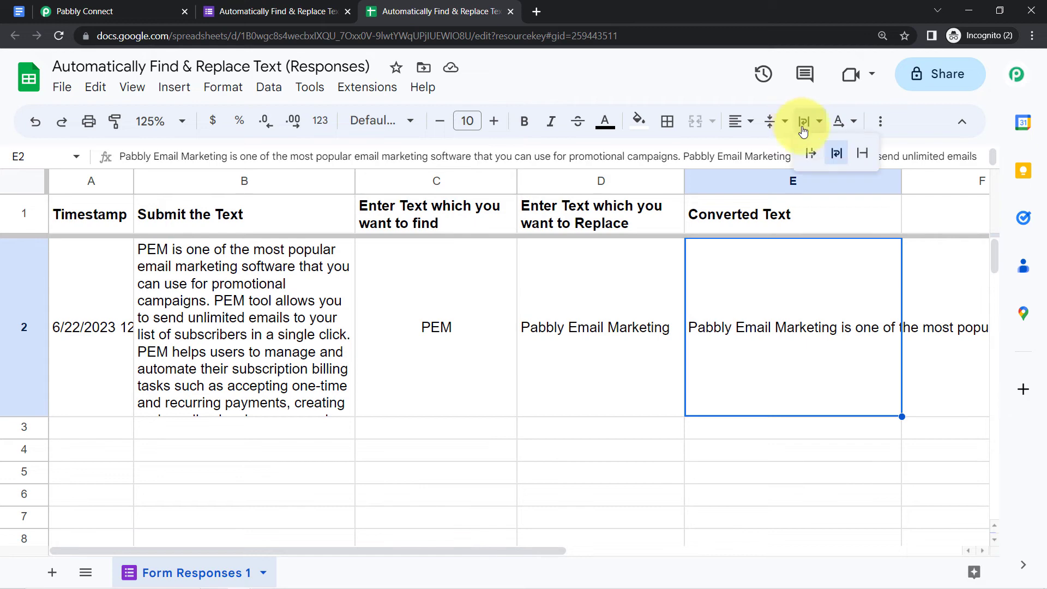
pyautogui.click(837, 153)
pyautogui.press('Left')
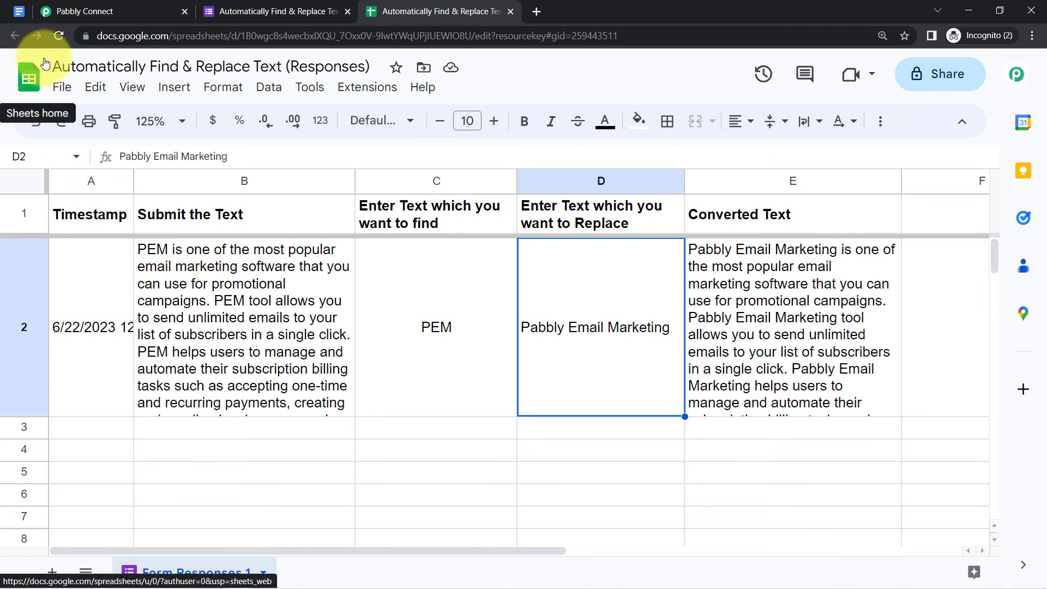
# - Copy the story paragraph about the merchant and the stray camel from the What is Pabbly Email Marketing document in Google Docs
pyautogui.click(18, 11)
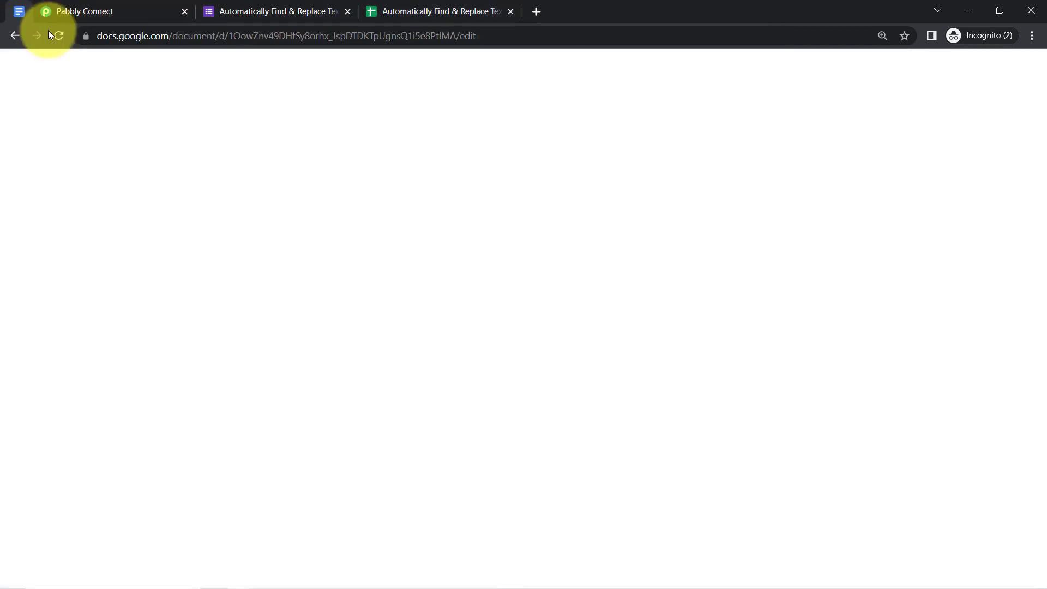
pyautogui.scroll(5, 320, 269)
pyautogui.scroll(-3, 316, 301)
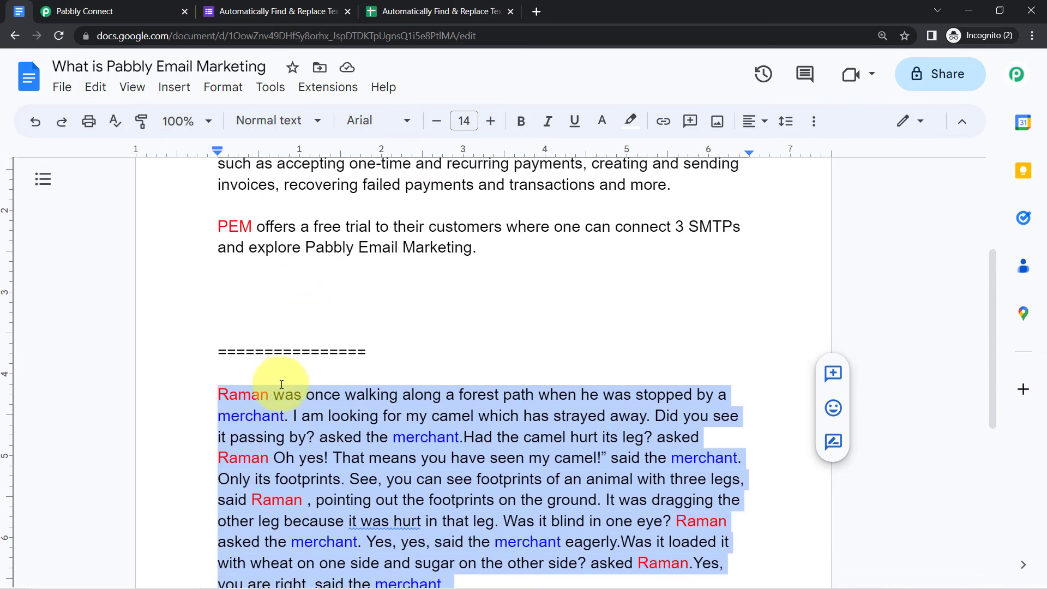
pyautogui.click(273, 395)
pyautogui.scroll(-5, 300, 363)
pyautogui.scroll(3, 218, 265)
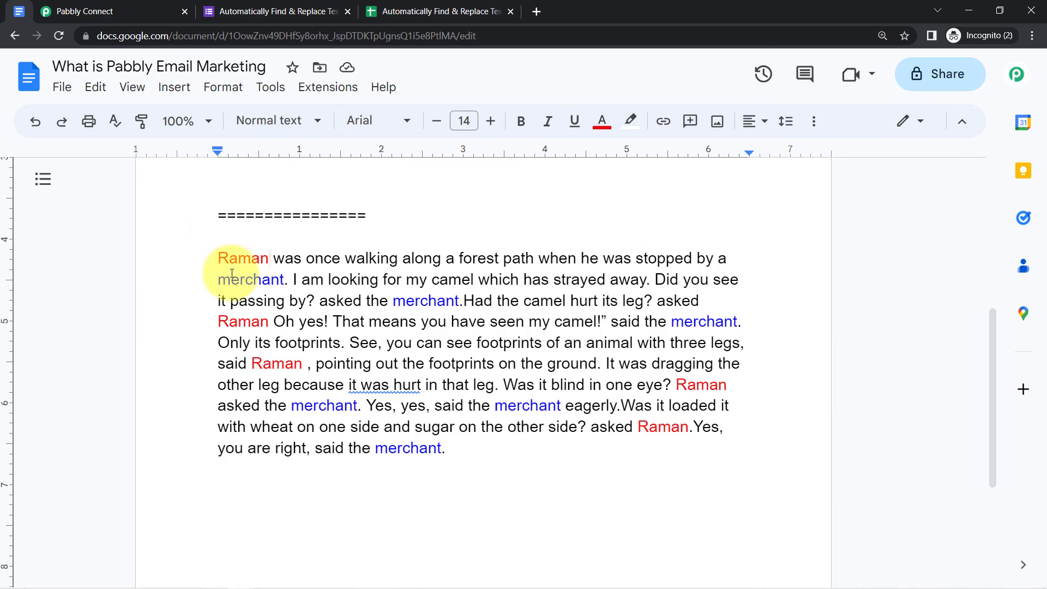
pyautogui.moveTo(218, 261); pyautogui.dragTo(488, 444)
pyautogui.hotkey('ctrl', 'c')
pyautogui.click(271, 281)
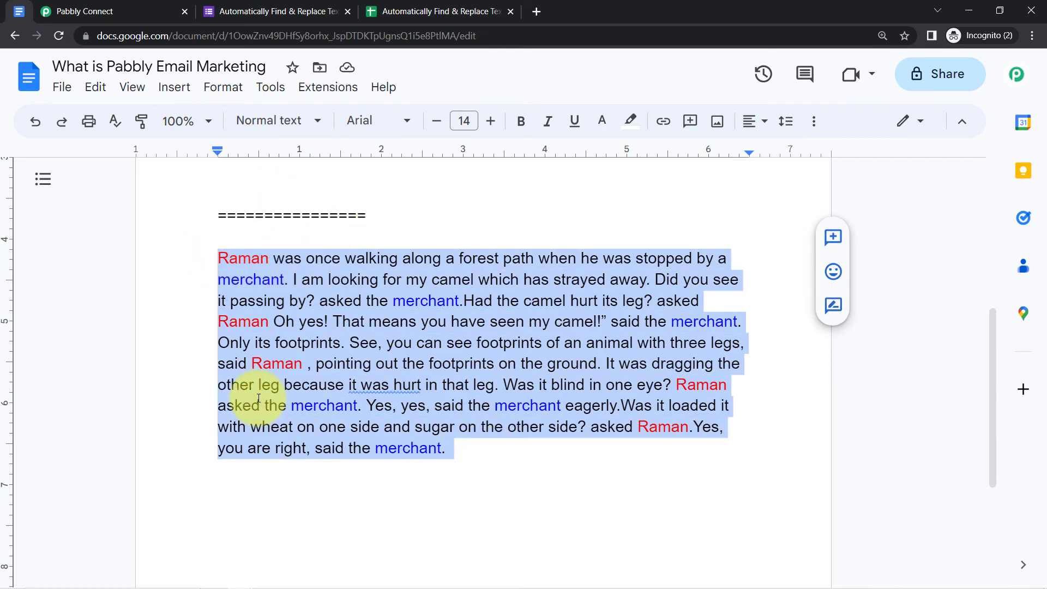
# - Return to Pabbly Connect and replace the mapped Submit The Text value in the JavaScript code with the copied story
pyautogui.click(270, 11)
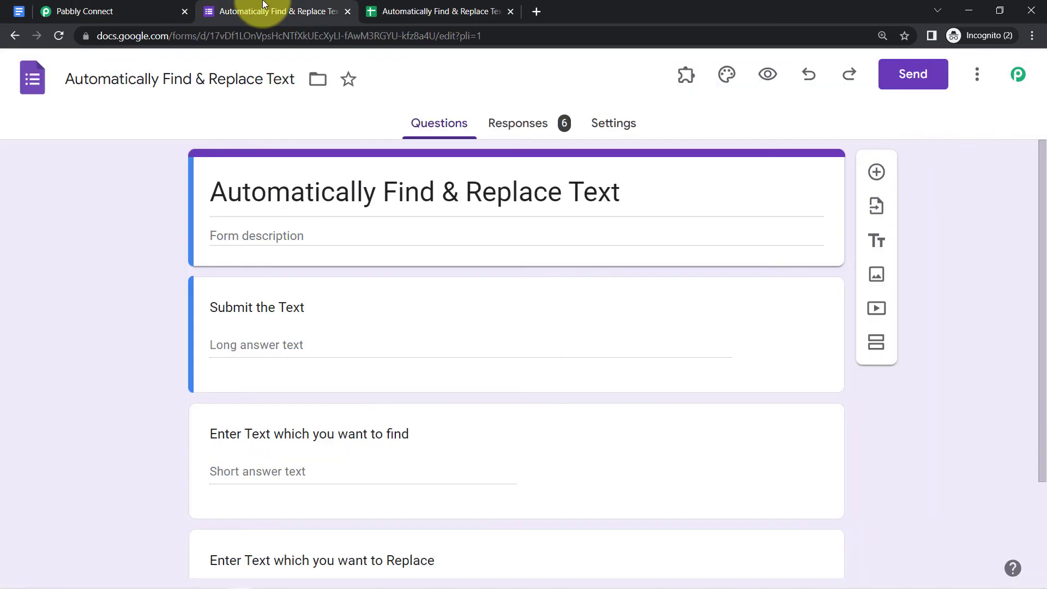
pyautogui.click(443, 10)
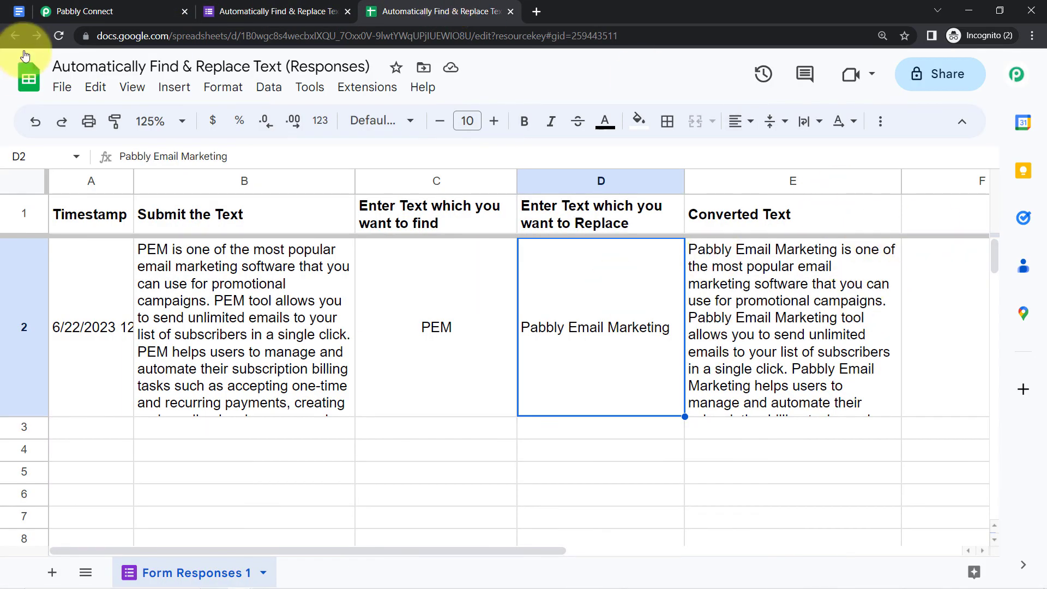
pyautogui.click(81, 11)
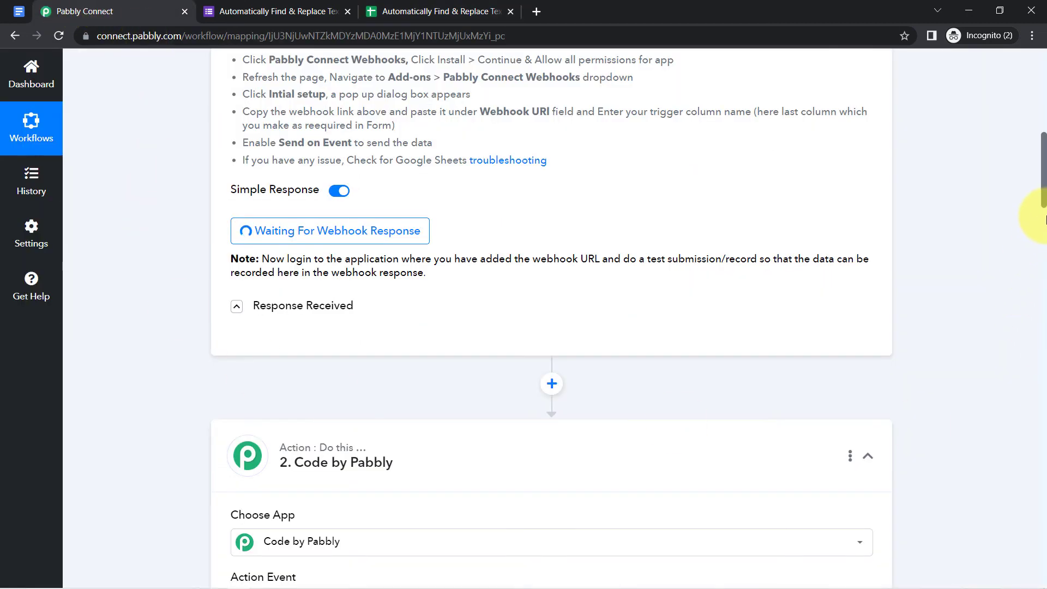
pyautogui.moveTo(1044, 205); pyautogui.dragTo(1043, 267)
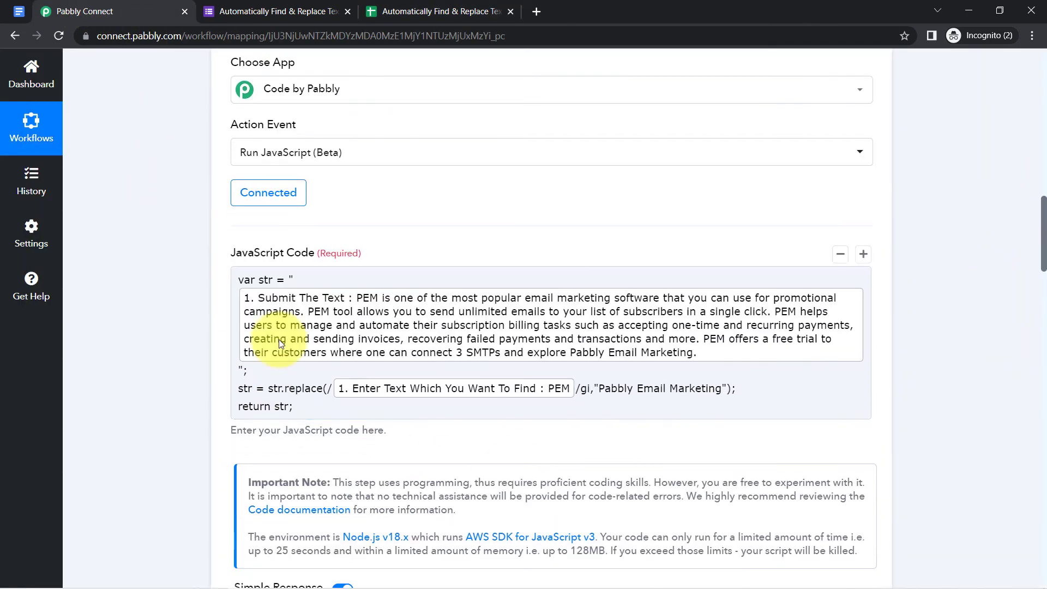
pyautogui.click(301, 278)
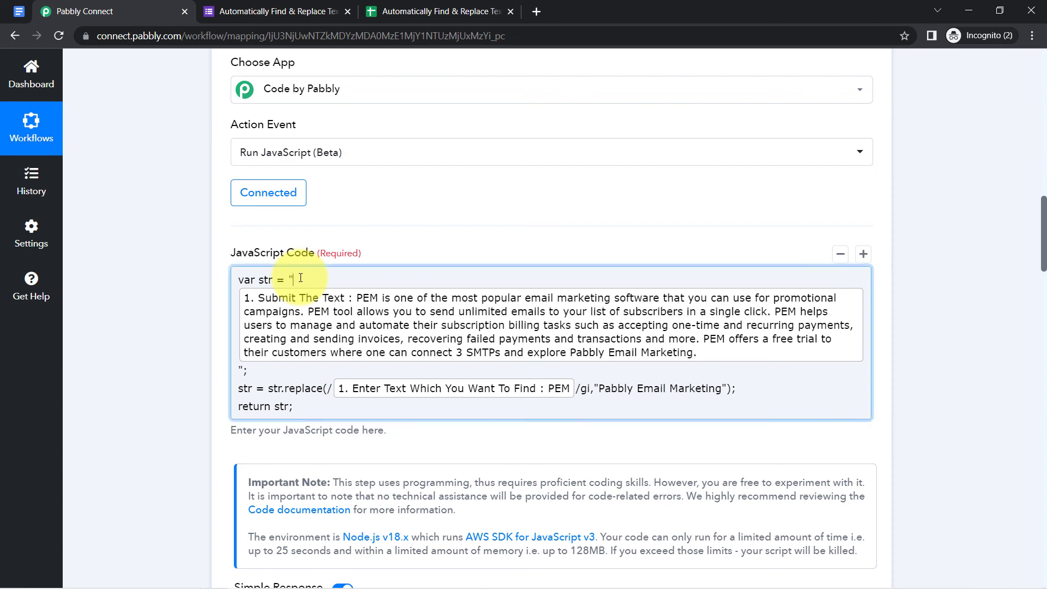
pyautogui.press('Delete')
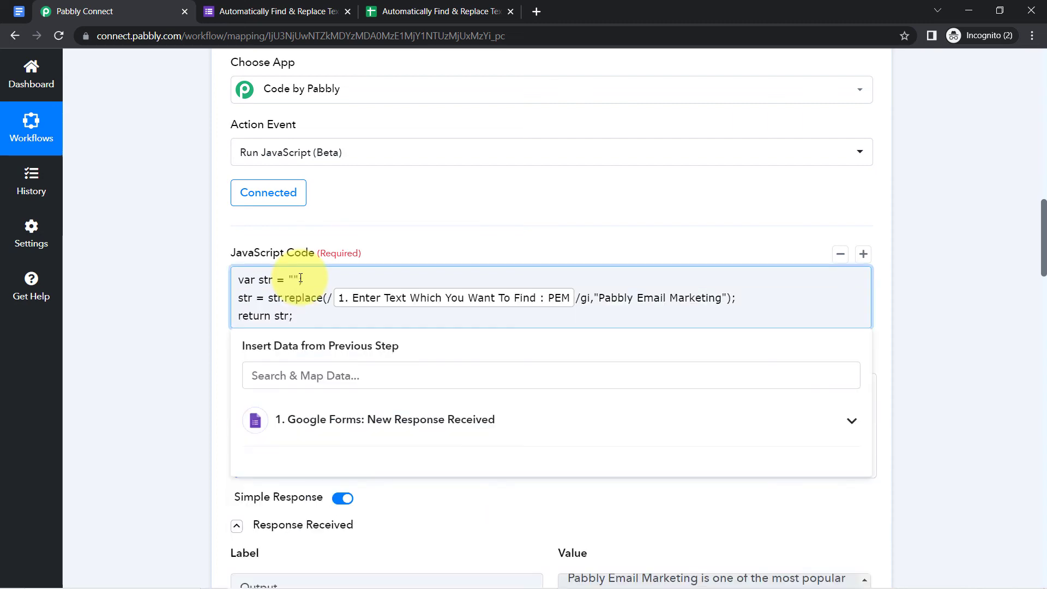
pyautogui.hotkey('ctrl', 'v')
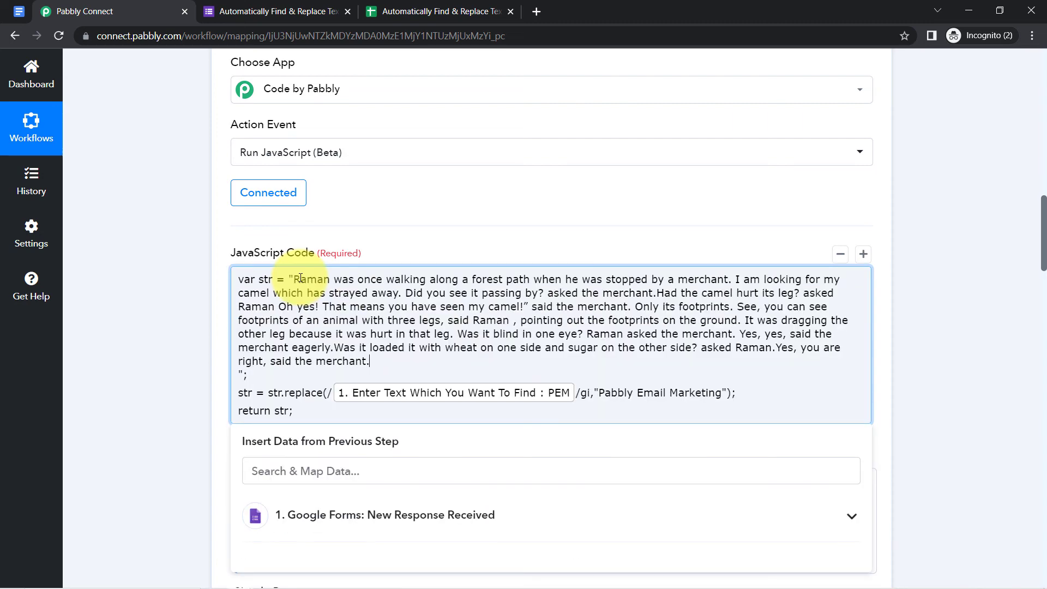
pyautogui.moveTo(296, 283); pyautogui.dragTo(362, 361)
pyautogui.click(345, 355)
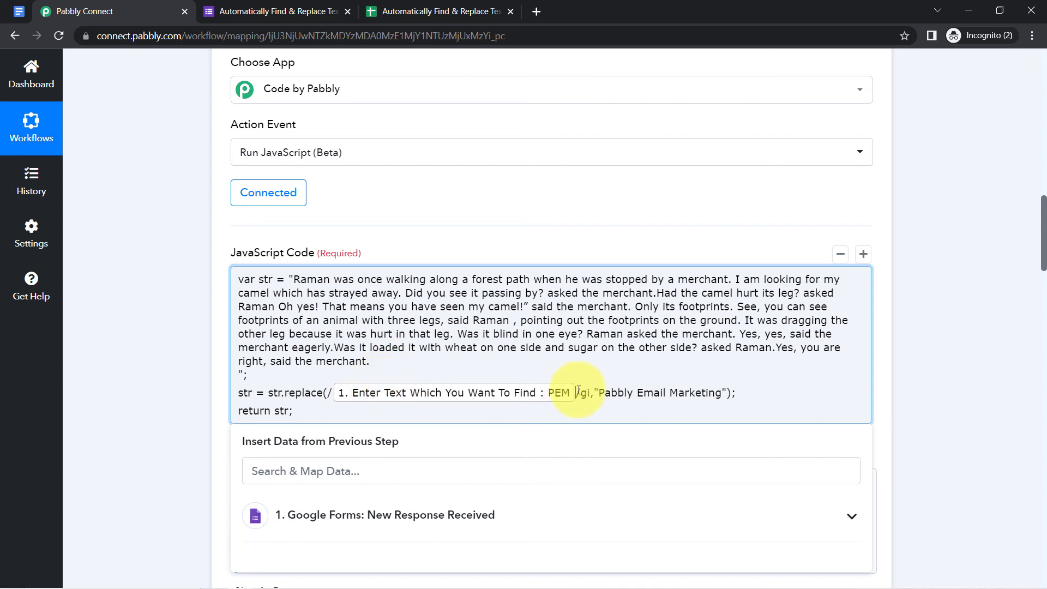
# - Replace the mapped find value with a character's first name, "|" and "merchant", and set another first name as the replacement text
pyautogui.press('BackSpace')
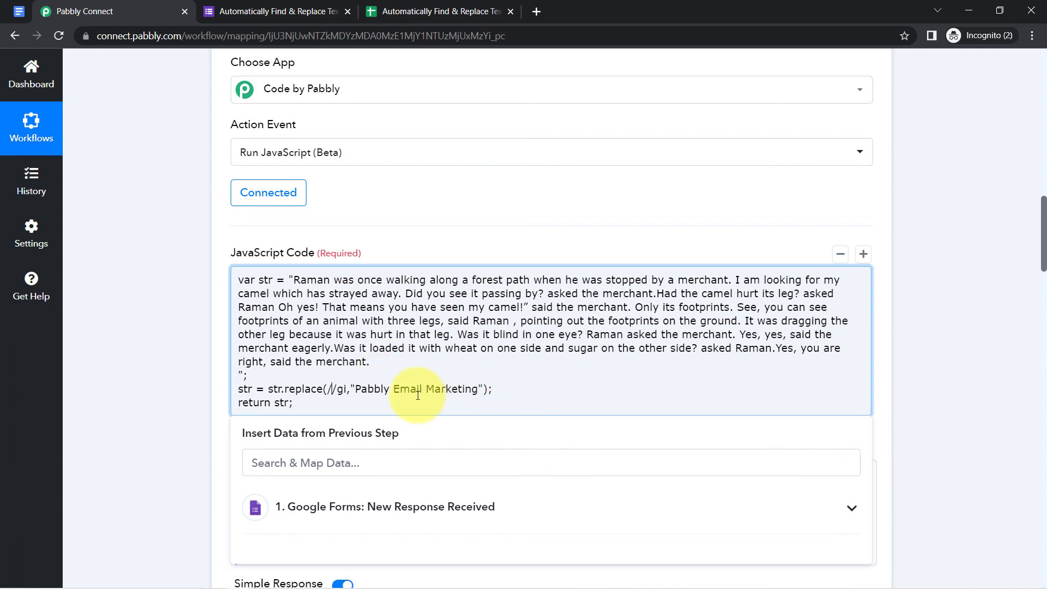
pyautogui.write('Ramesh')
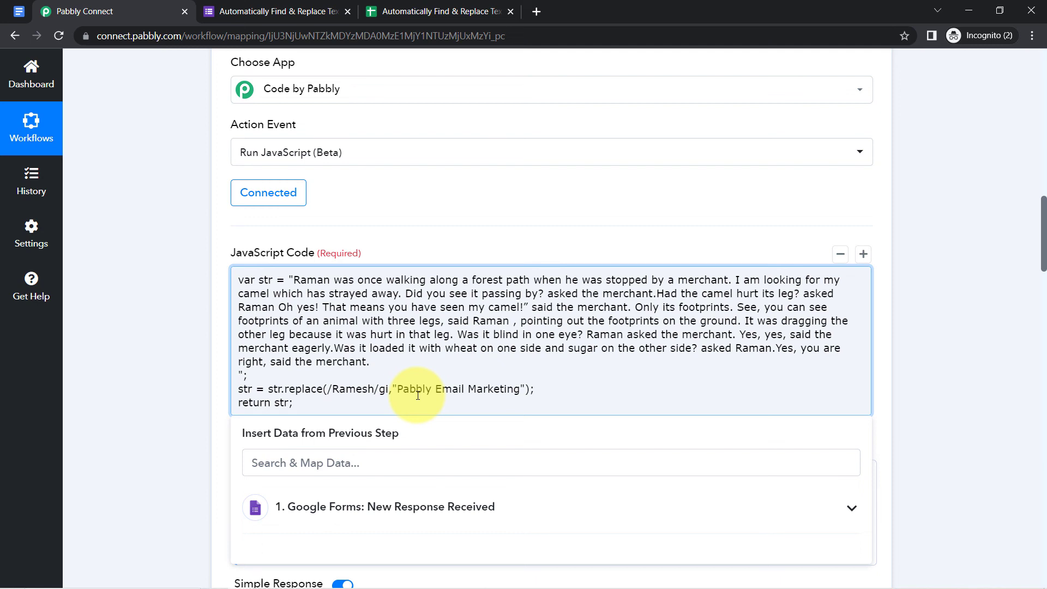
pyautogui.write('|')
pyautogui.write('merch')
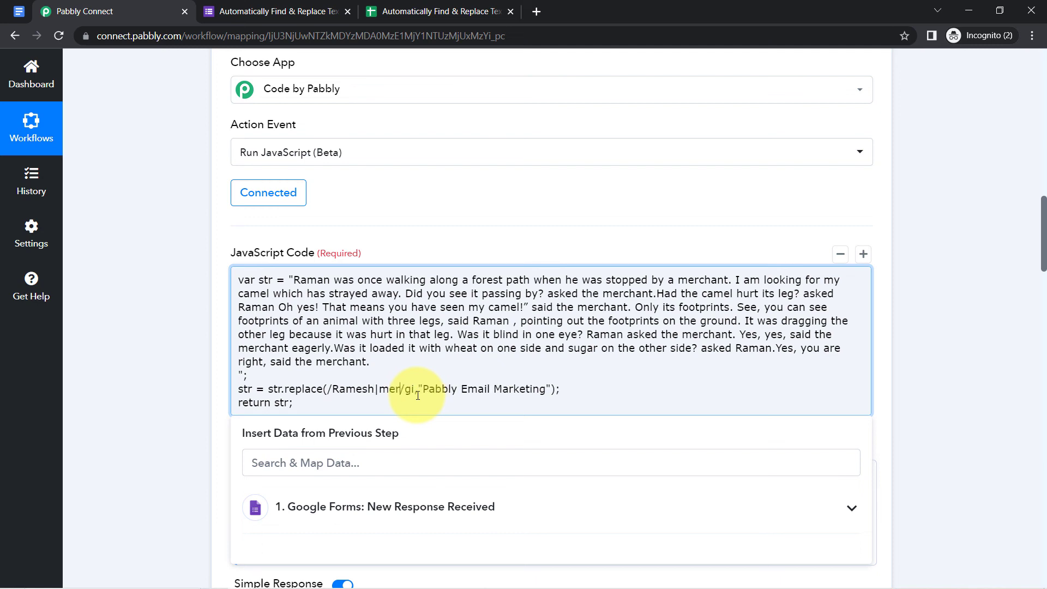
pyautogui.write('ane')
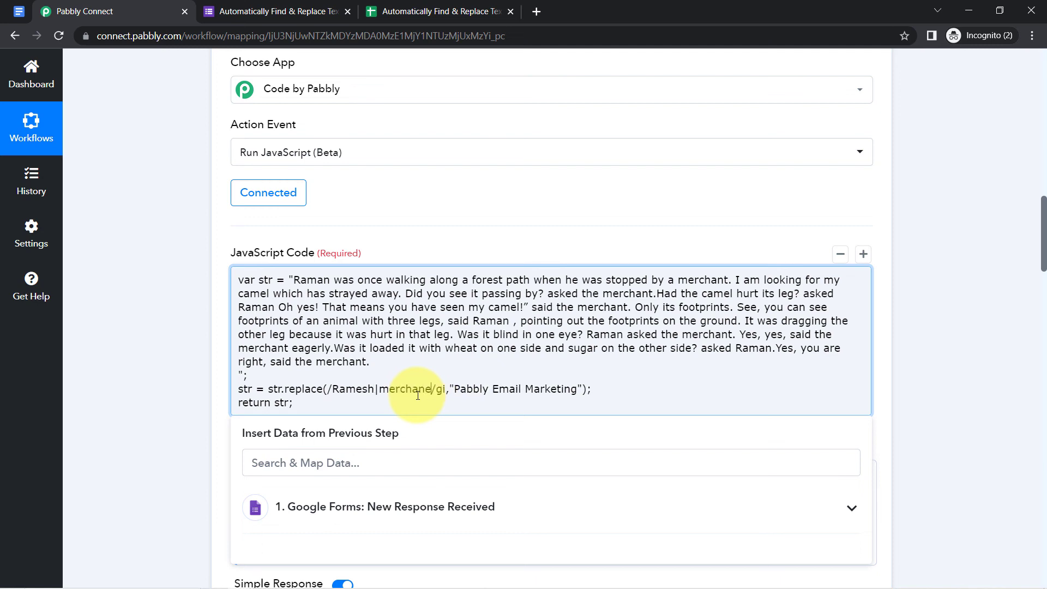
pyautogui.press('BackSpace')
pyautogui.write('t')
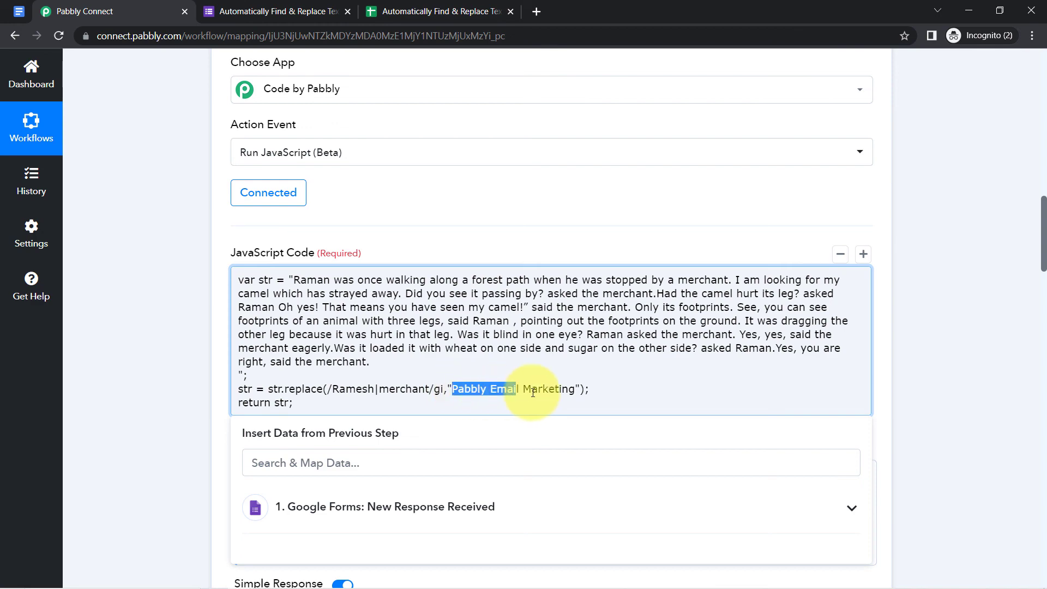
pyautogui.write('Suresh')
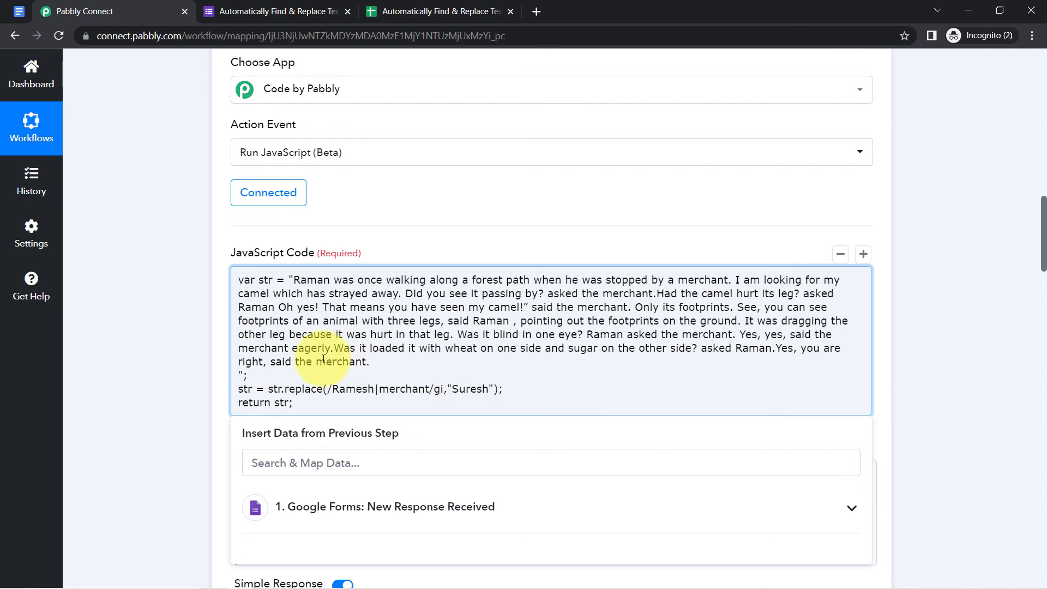
# - Save the Code by Pabbly action and run its test request
pyautogui.click(192, 399)
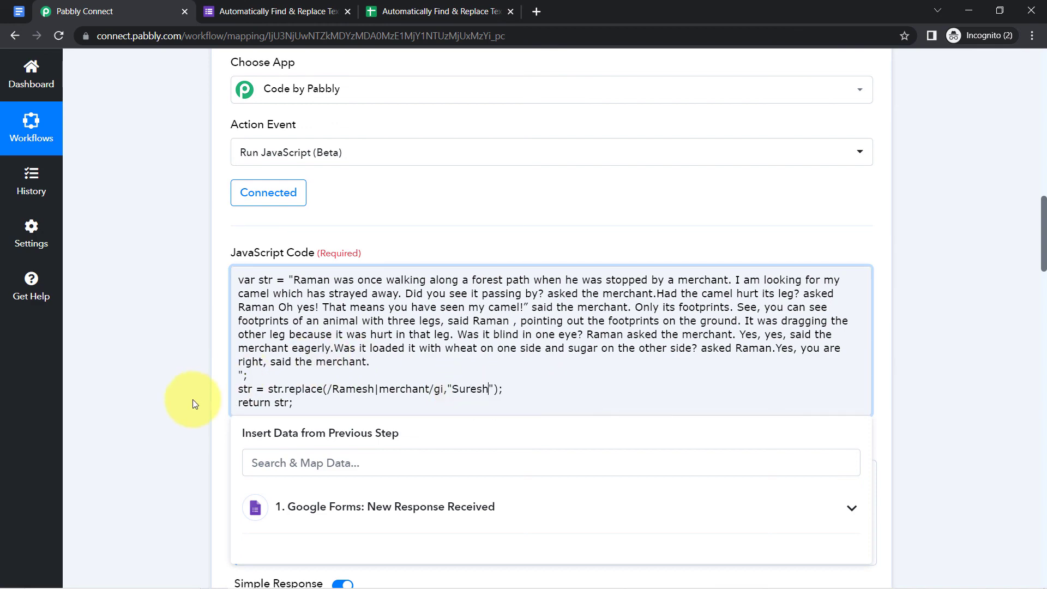
pyautogui.scroll(-7, 245, 355)
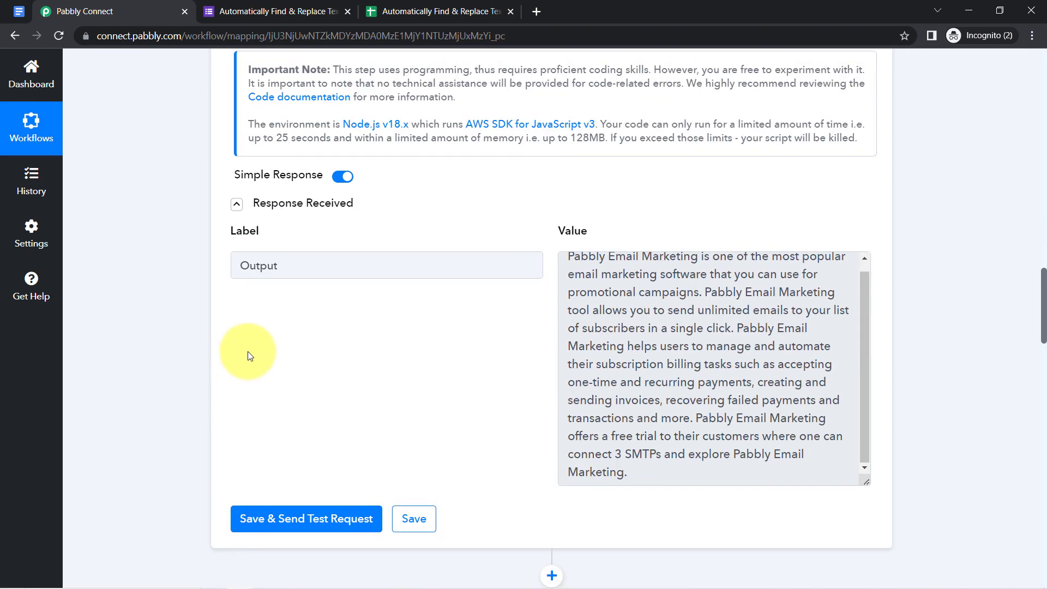
pyautogui.click(294, 518)
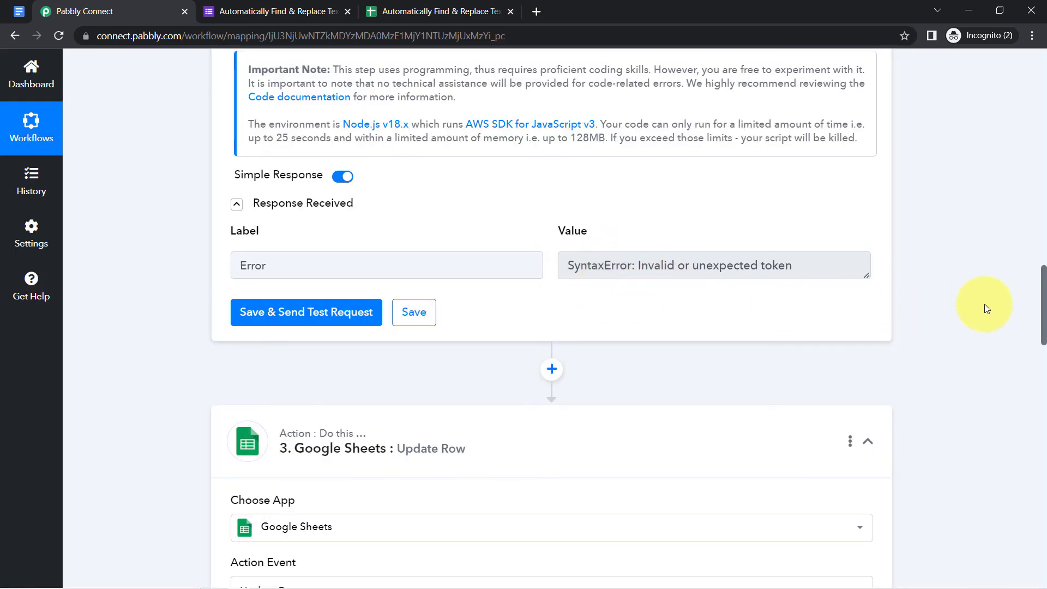
# - Remove the line break before the closing quotation mark of the str variable in the JavaScript code
pyautogui.moveTo(1044, 304); pyautogui.dragTo(1033, 259)
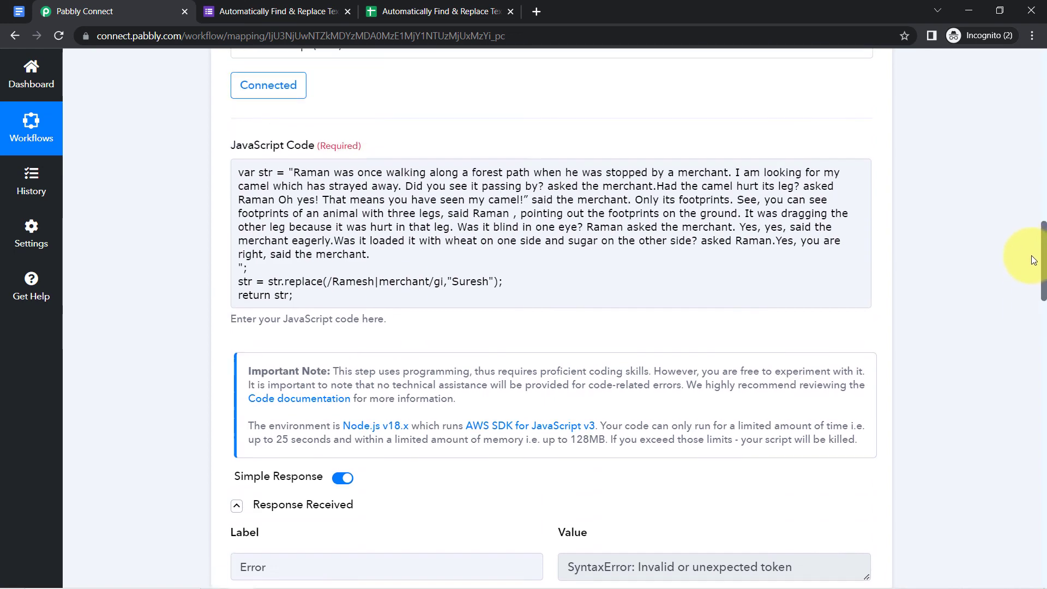
pyautogui.click(239, 268)
pyautogui.scroll(-1, 304, 334)
pyautogui.scroll(1, 304, 335)
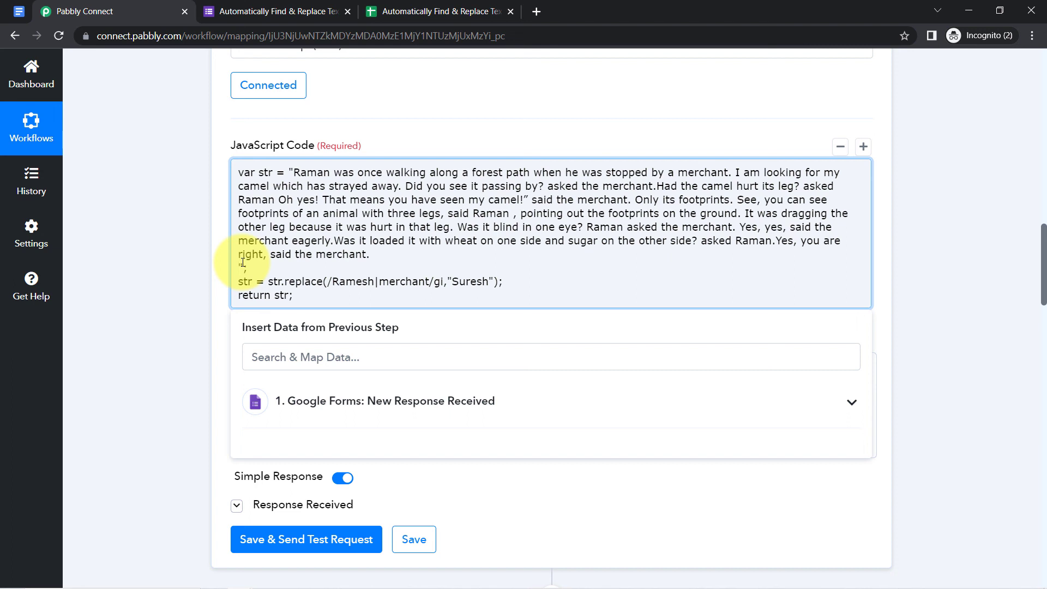
pyautogui.press('BackSpace')
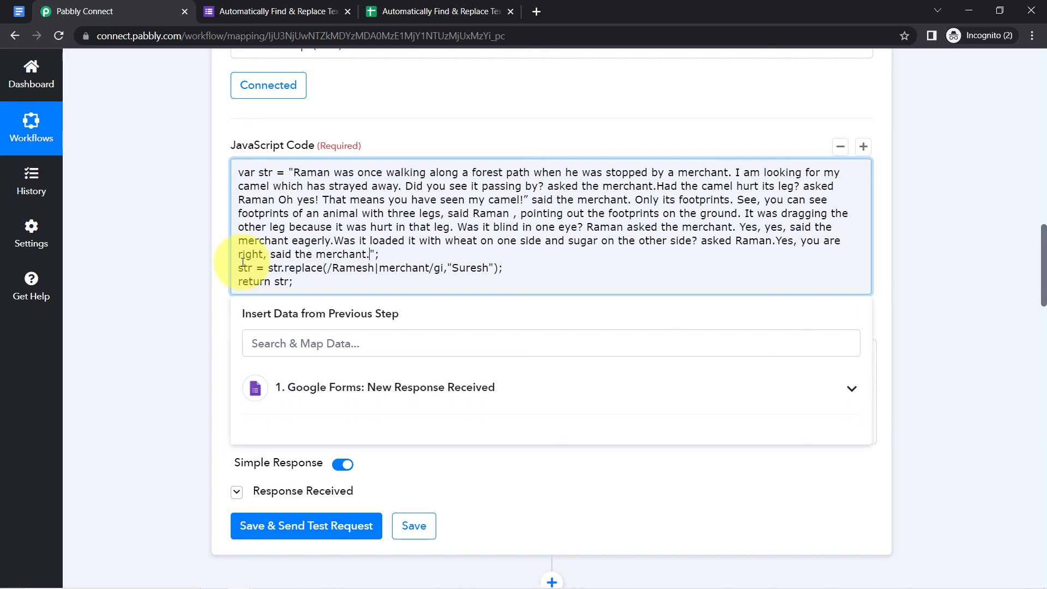
pyautogui.click(214, 287)
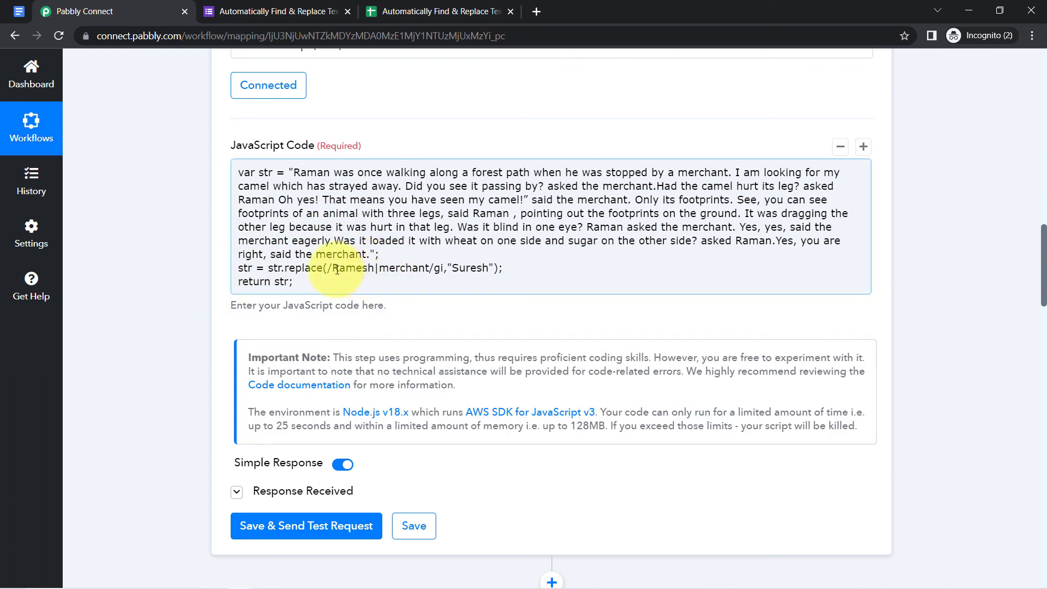
# - Correct the first name in the replace pattern to the one used in the story and rerun the code's test request
pyautogui.moveTo(336, 269); pyautogui.dragTo(373, 268)
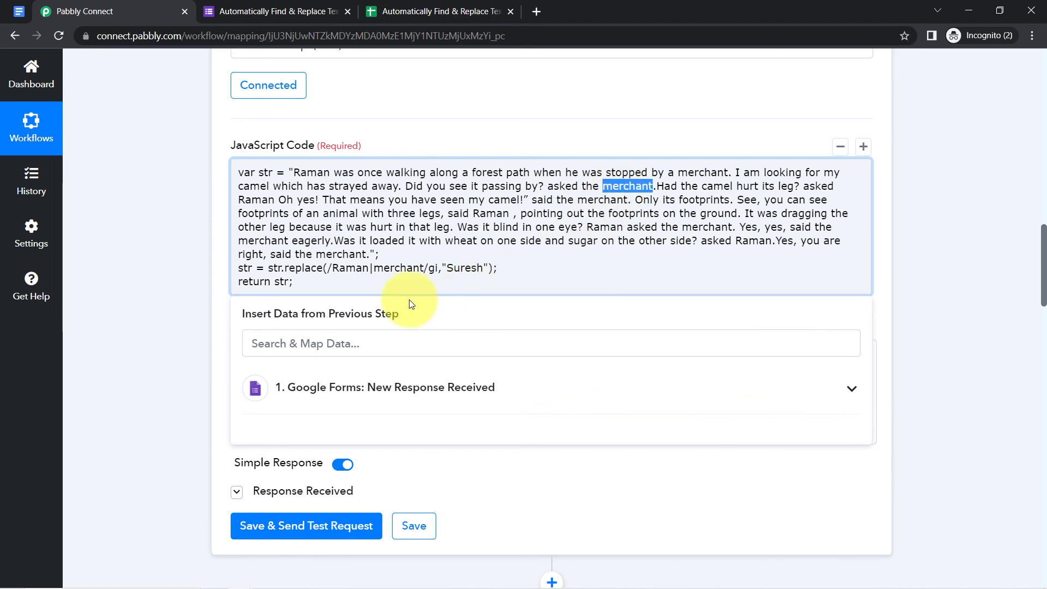
pyautogui.click(385, 269)
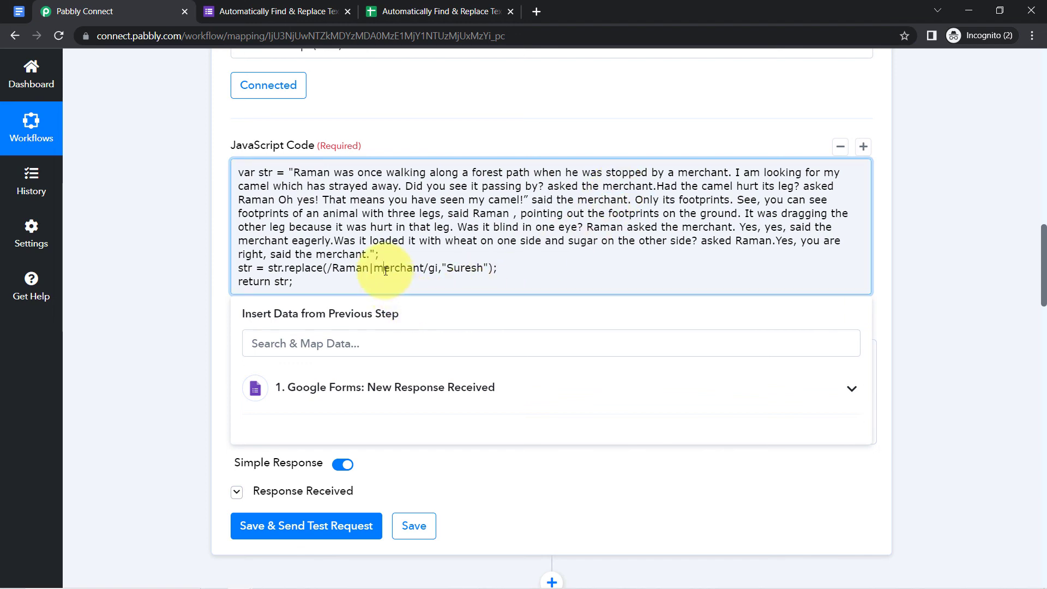
pyautogui.click(200, 349)
pyautogui.click(281, 539)
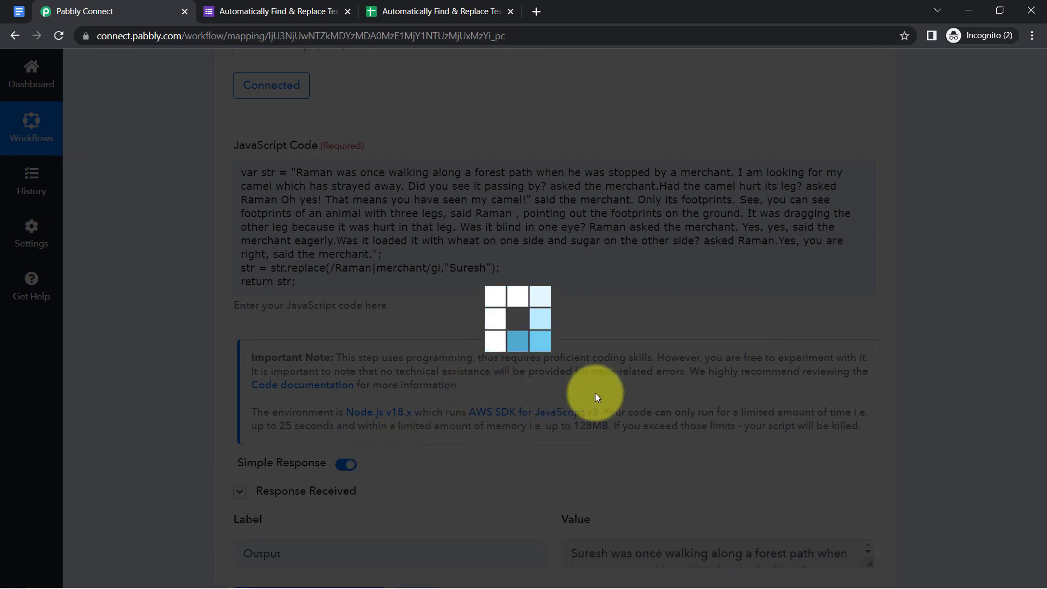
# - Enlarge the Output value and compare the replaced words with the original story in the JavaScript code
pyautogui.scroll(-3, 627, 387)
pyautogui.scroll(-5, 627, 386)
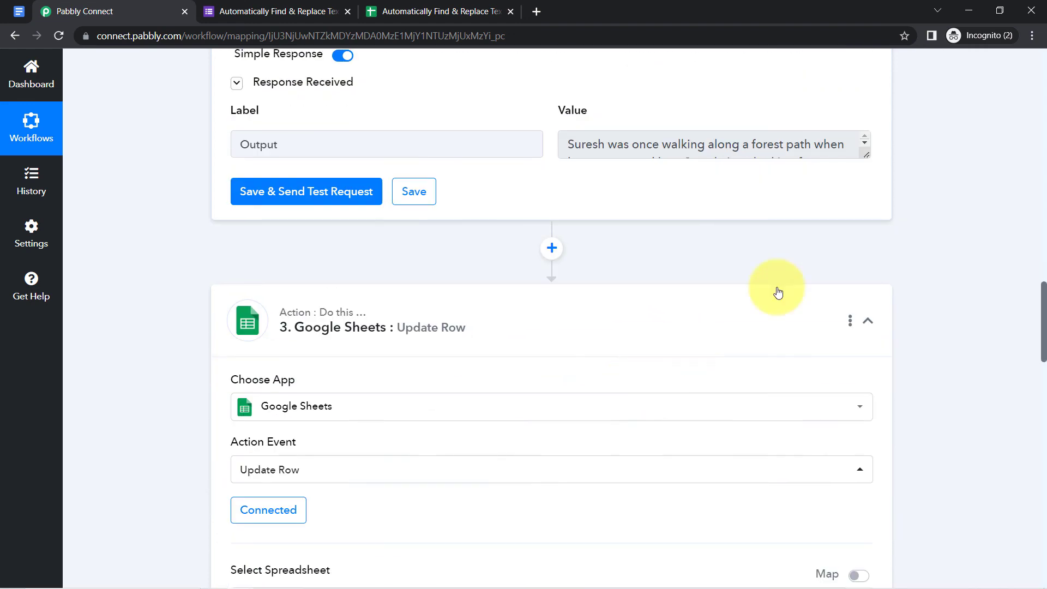
pyautogui.moveTo(870, 156); pyautogui.dragTo(869, 417)
pyautogui.doubleClick(585, 145)
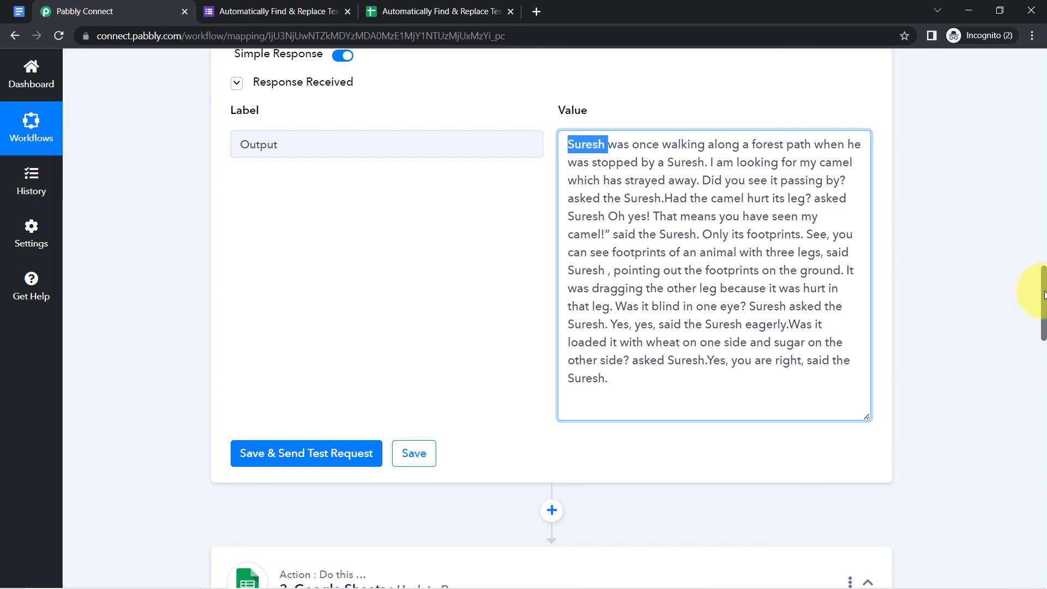
pyautogui.moveTo(1042, 295); pyautogui.dragTo(1043, 229)
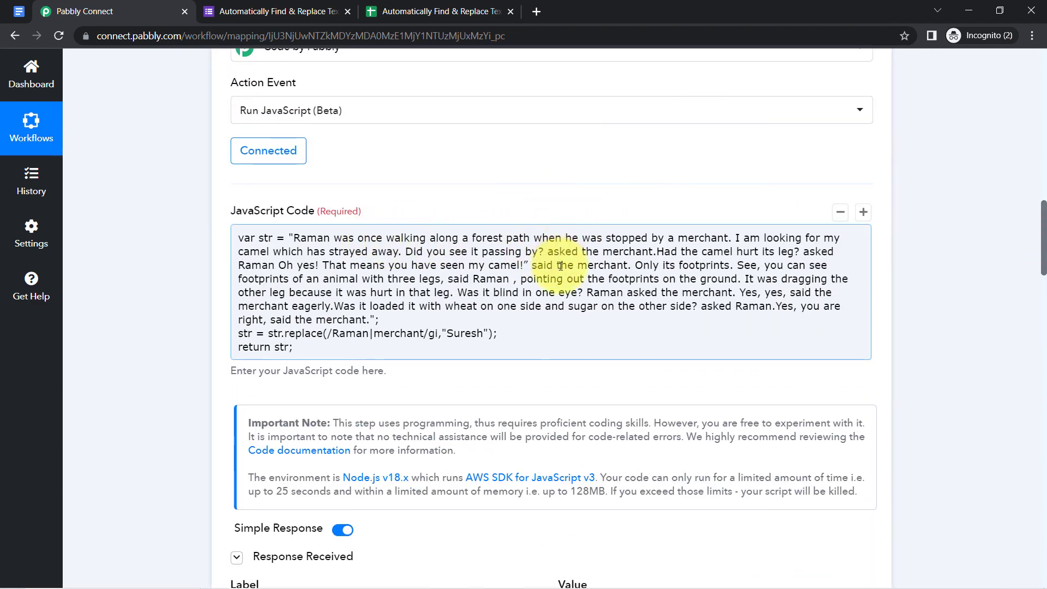
pyautogui.doubleClick(702, 237)
pyautogui.moveTo(621, 238); pyautogui.dragTo(699, 239)
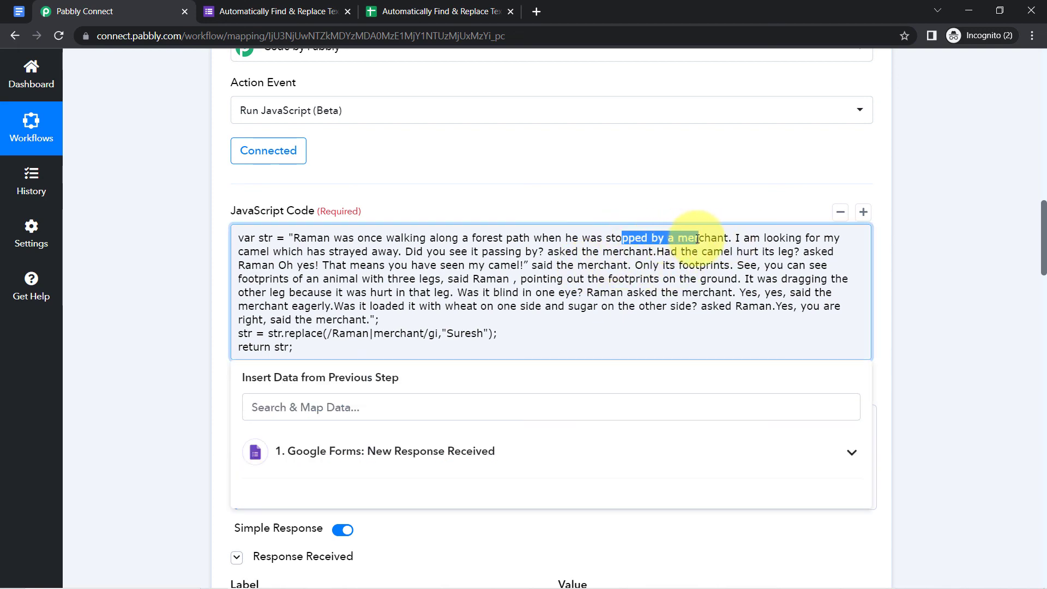
# - Check in the Output value how the phrase about being stopped by a merchant was rewritten
pyautogui.moveTo(1042, 228); pyautogui.dragTo(1042, 283)
pyautogui.moveTo(598, 237); pyautogui.dragTo(670, 239)
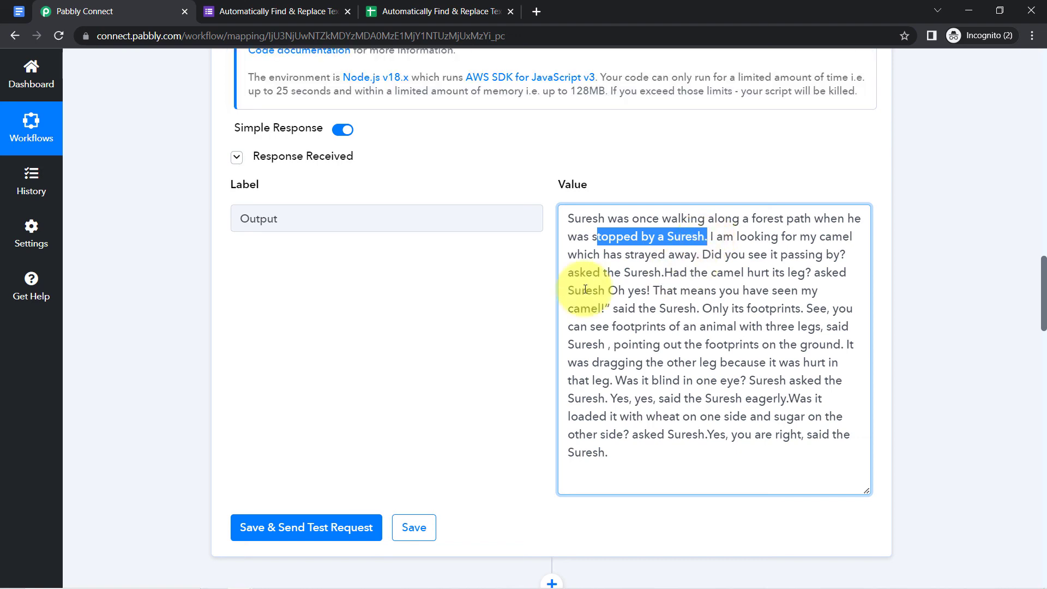
# - Collapse the Google Forms trigger and the Code by Pabbly action in the workflow
pyautogui.scroll(20, 81, 241)
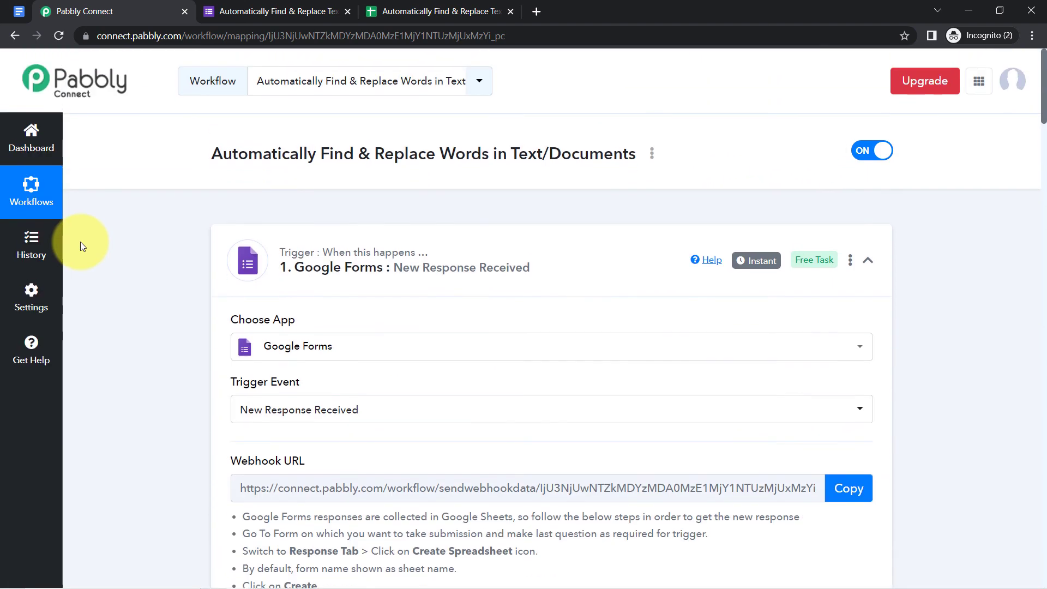
pyautogui.moveTo(334, 153); pyautogui.dragTo(570, 183)
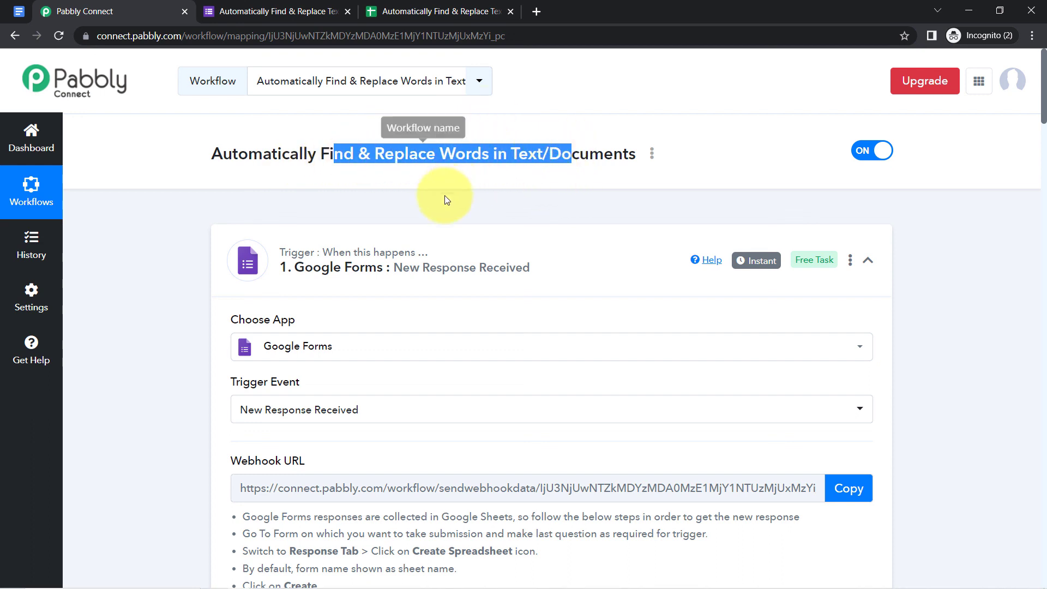
pyautogui.click(391, 251)
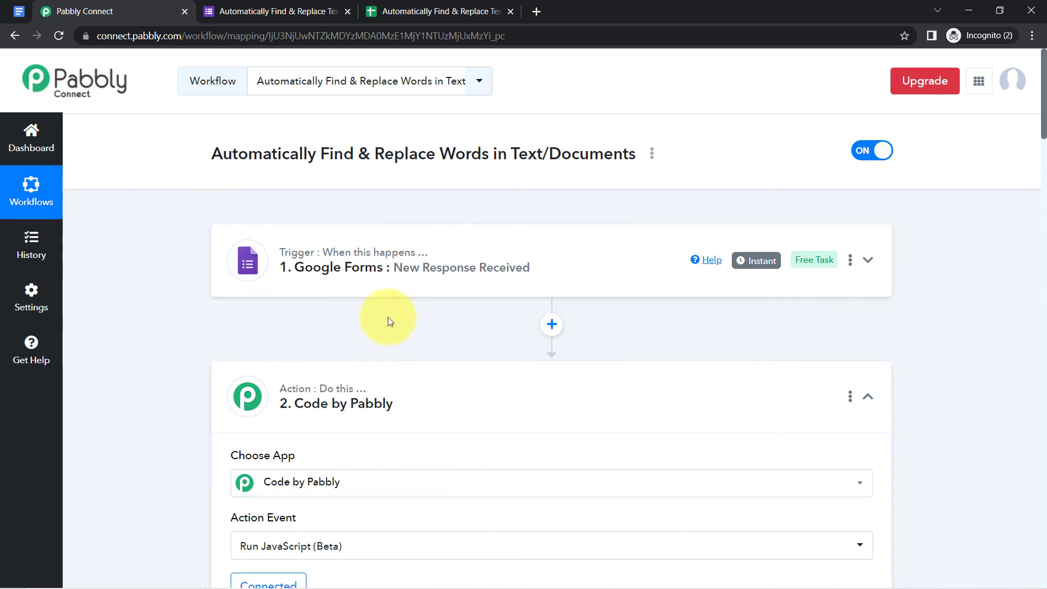
pyautogui.click(436, 394)
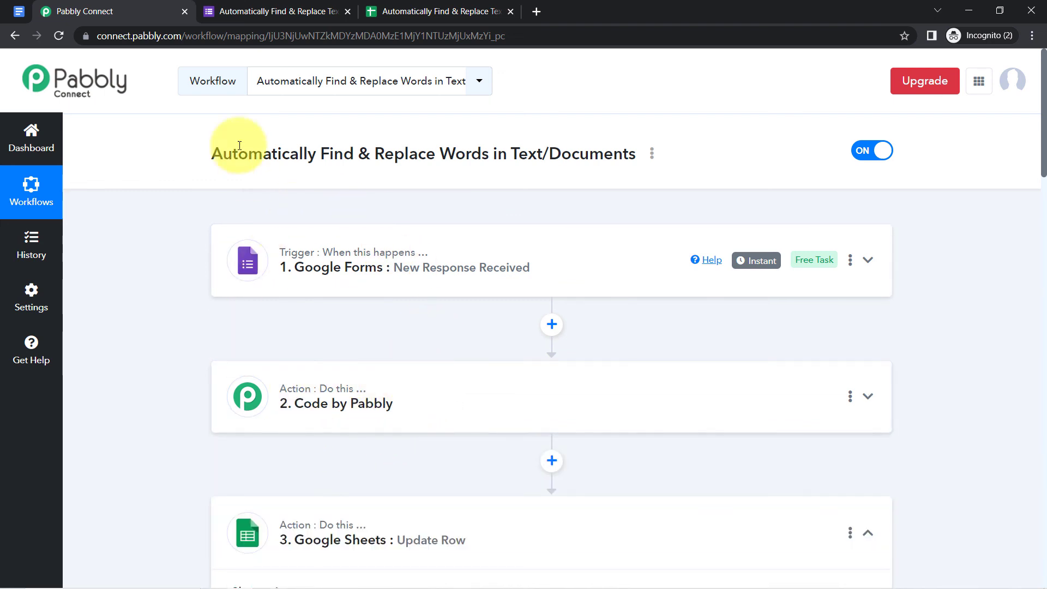
pyautogui.moveTo(234, 156); pyautogui.dragTo(605, 157)
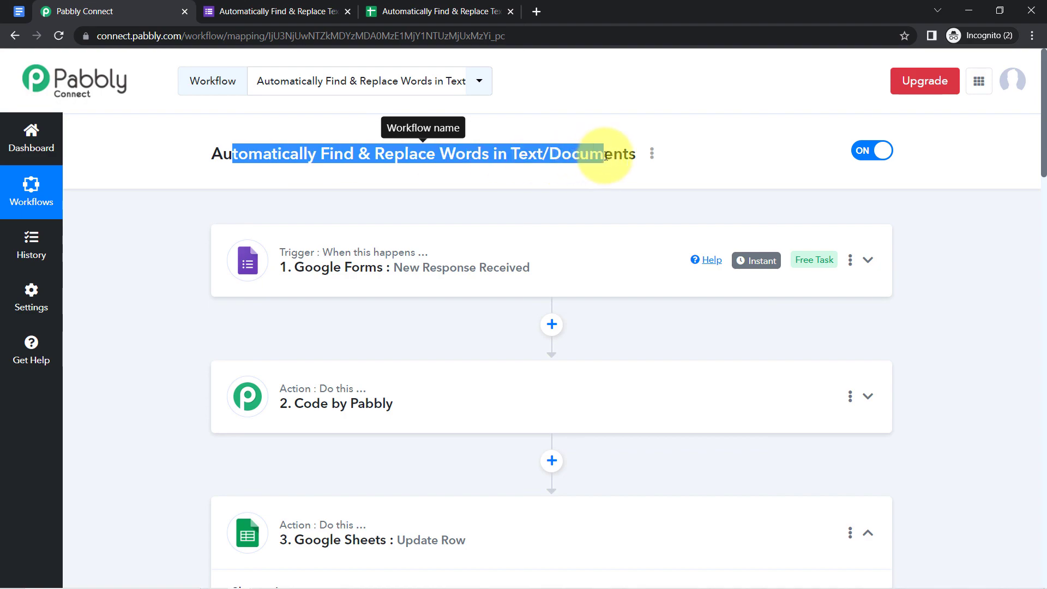